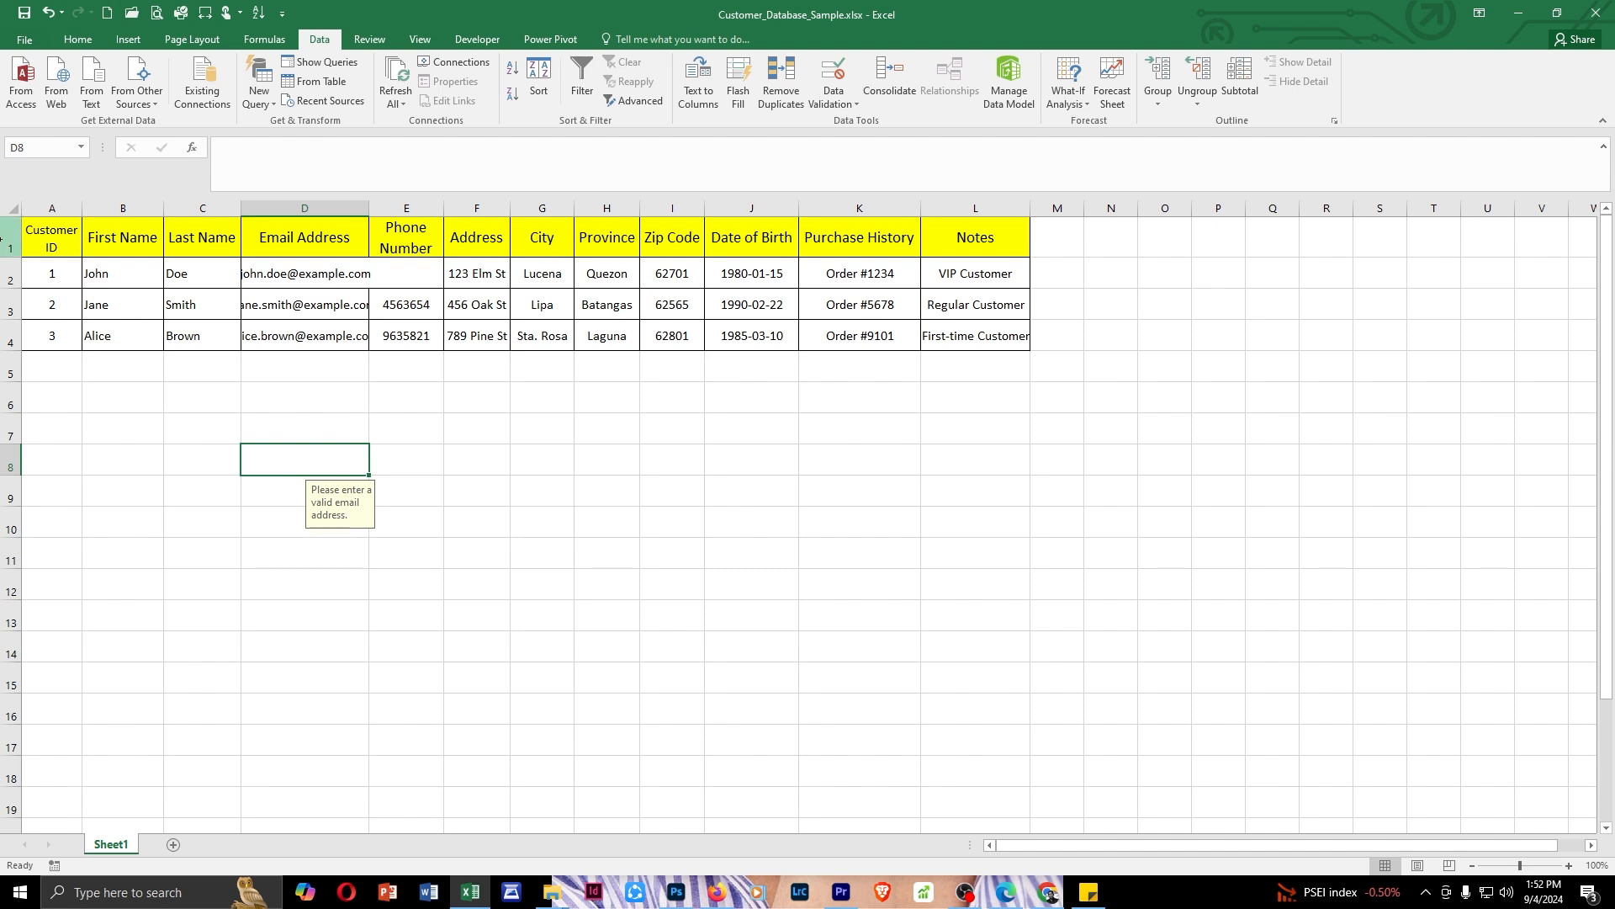
- Examine the header row of the customer table, going through each column from Customer ID to Notes
click(2, 238)
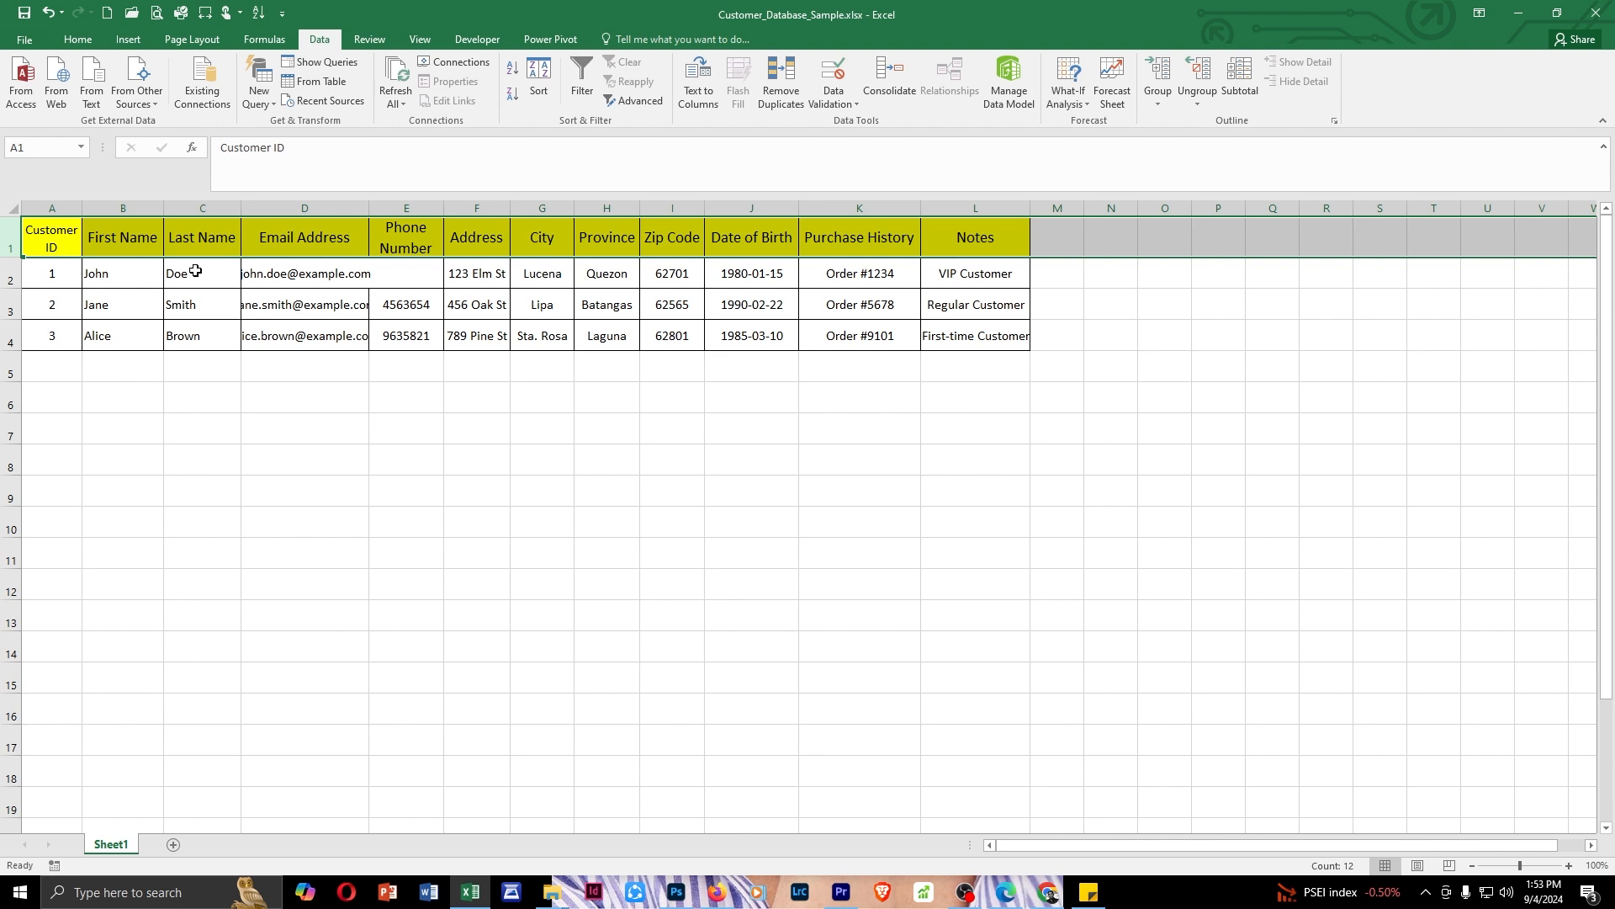
click(74, 251)
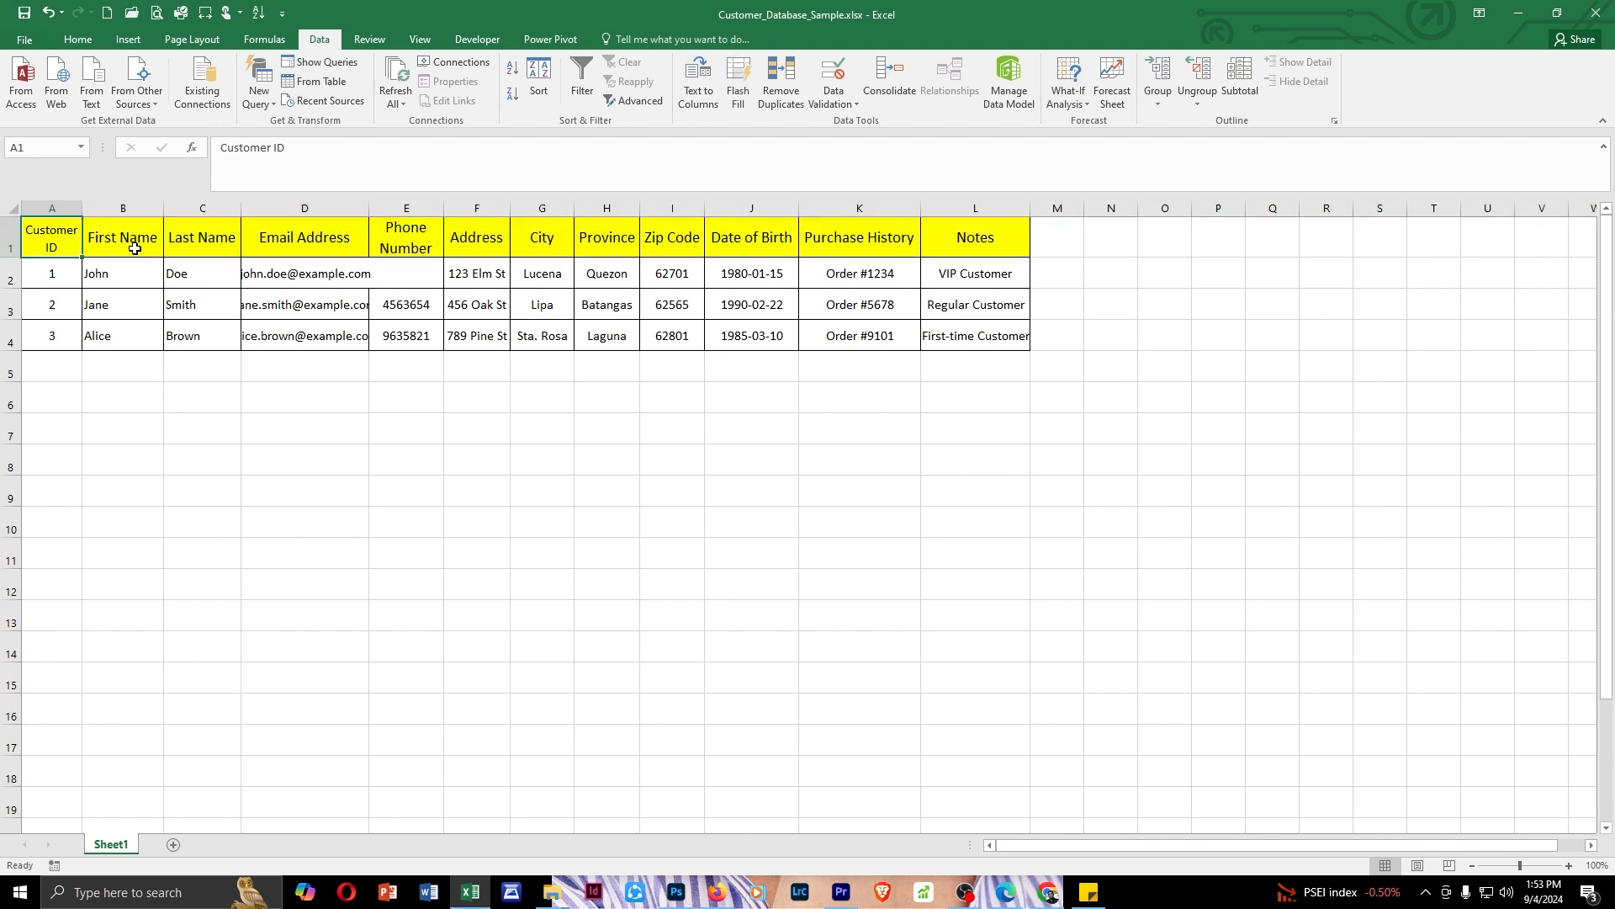
click(143, 251)
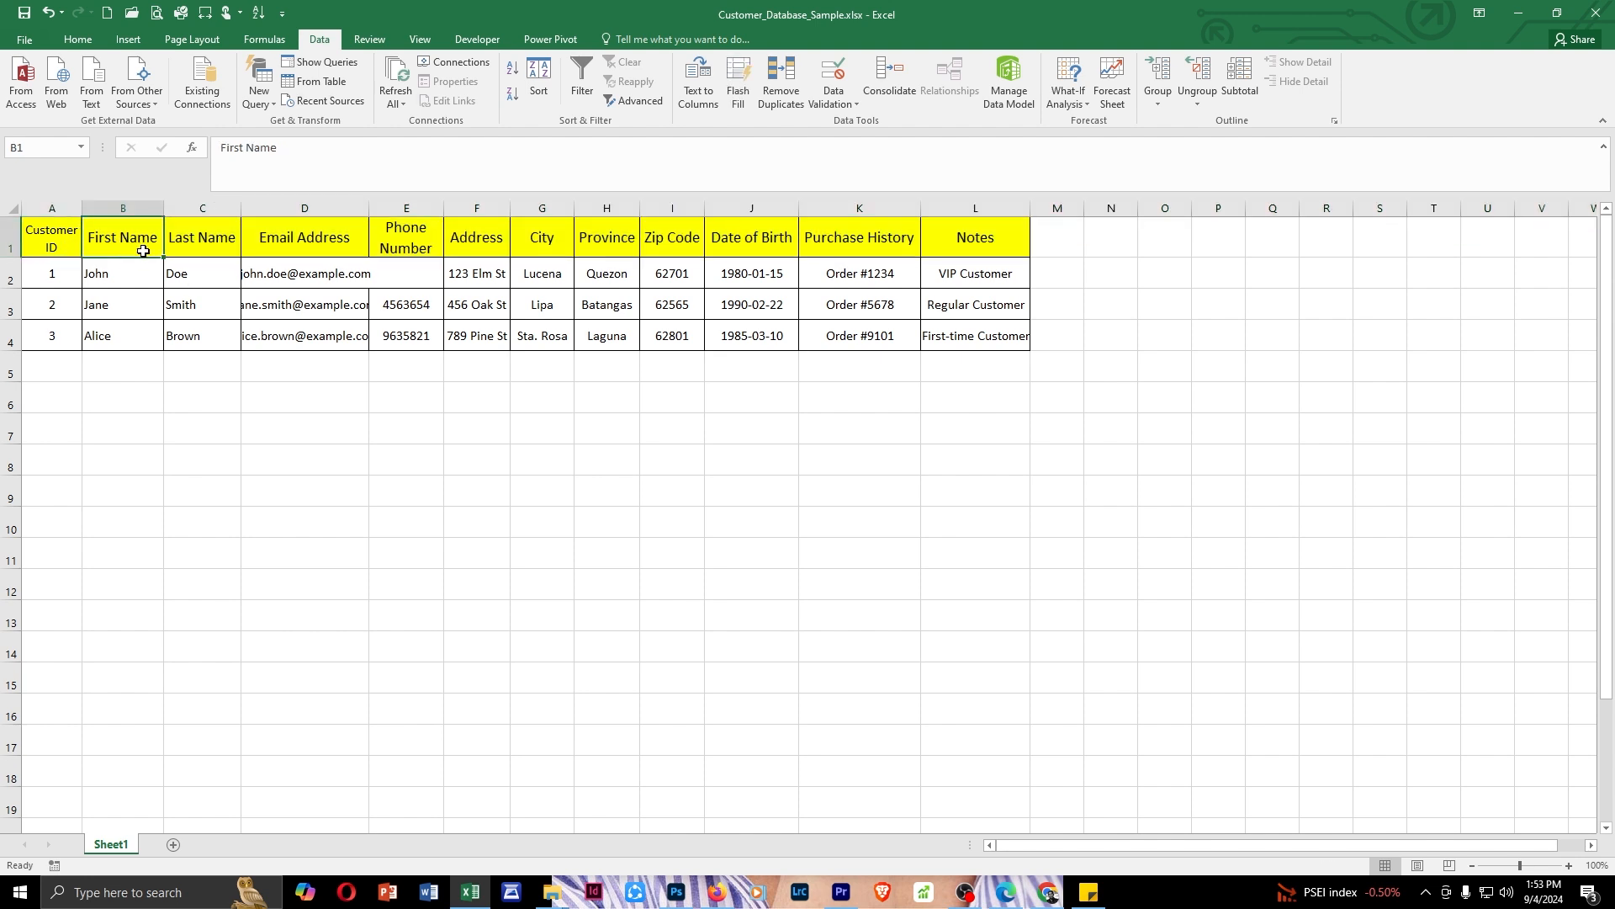
click(208, 249)
click(327, 240)
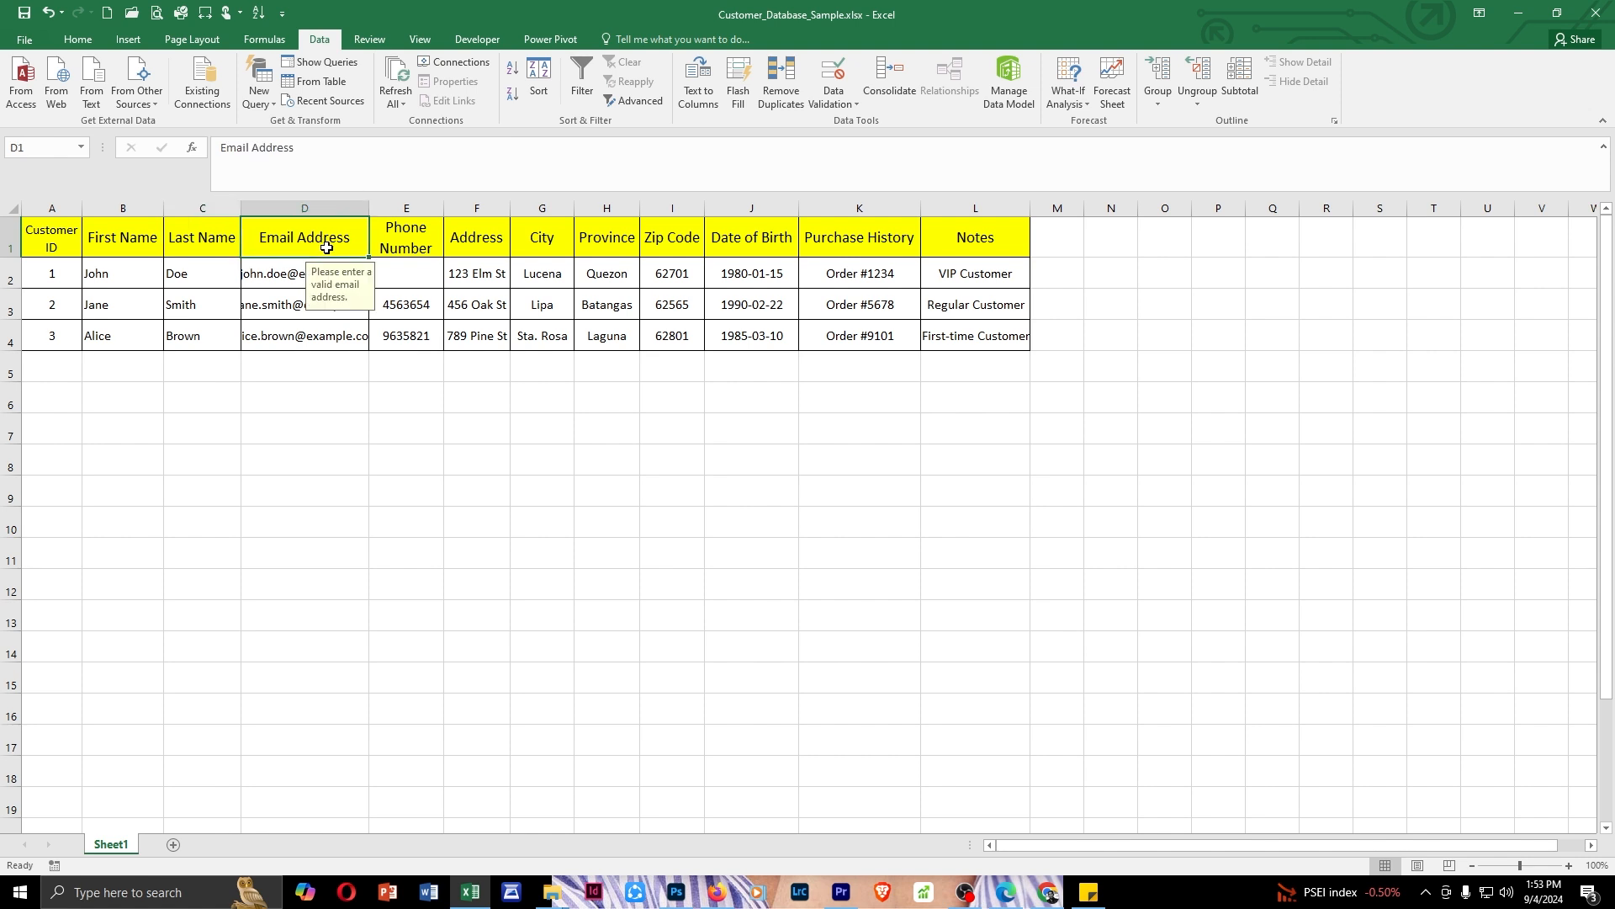
click(395, 249)
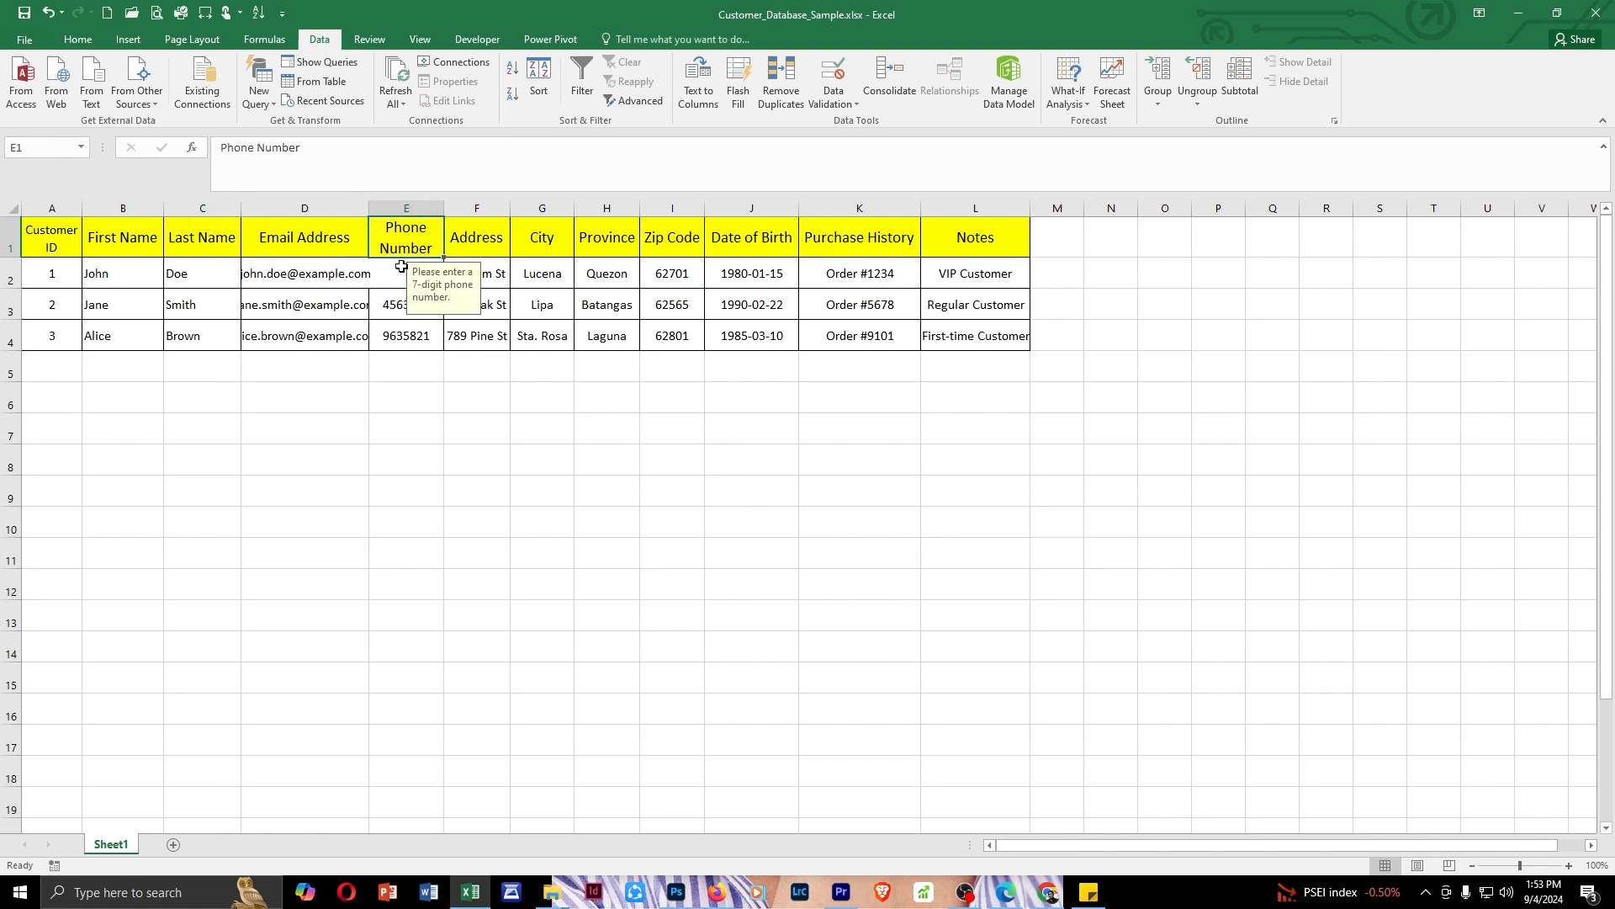
click(489, 246)
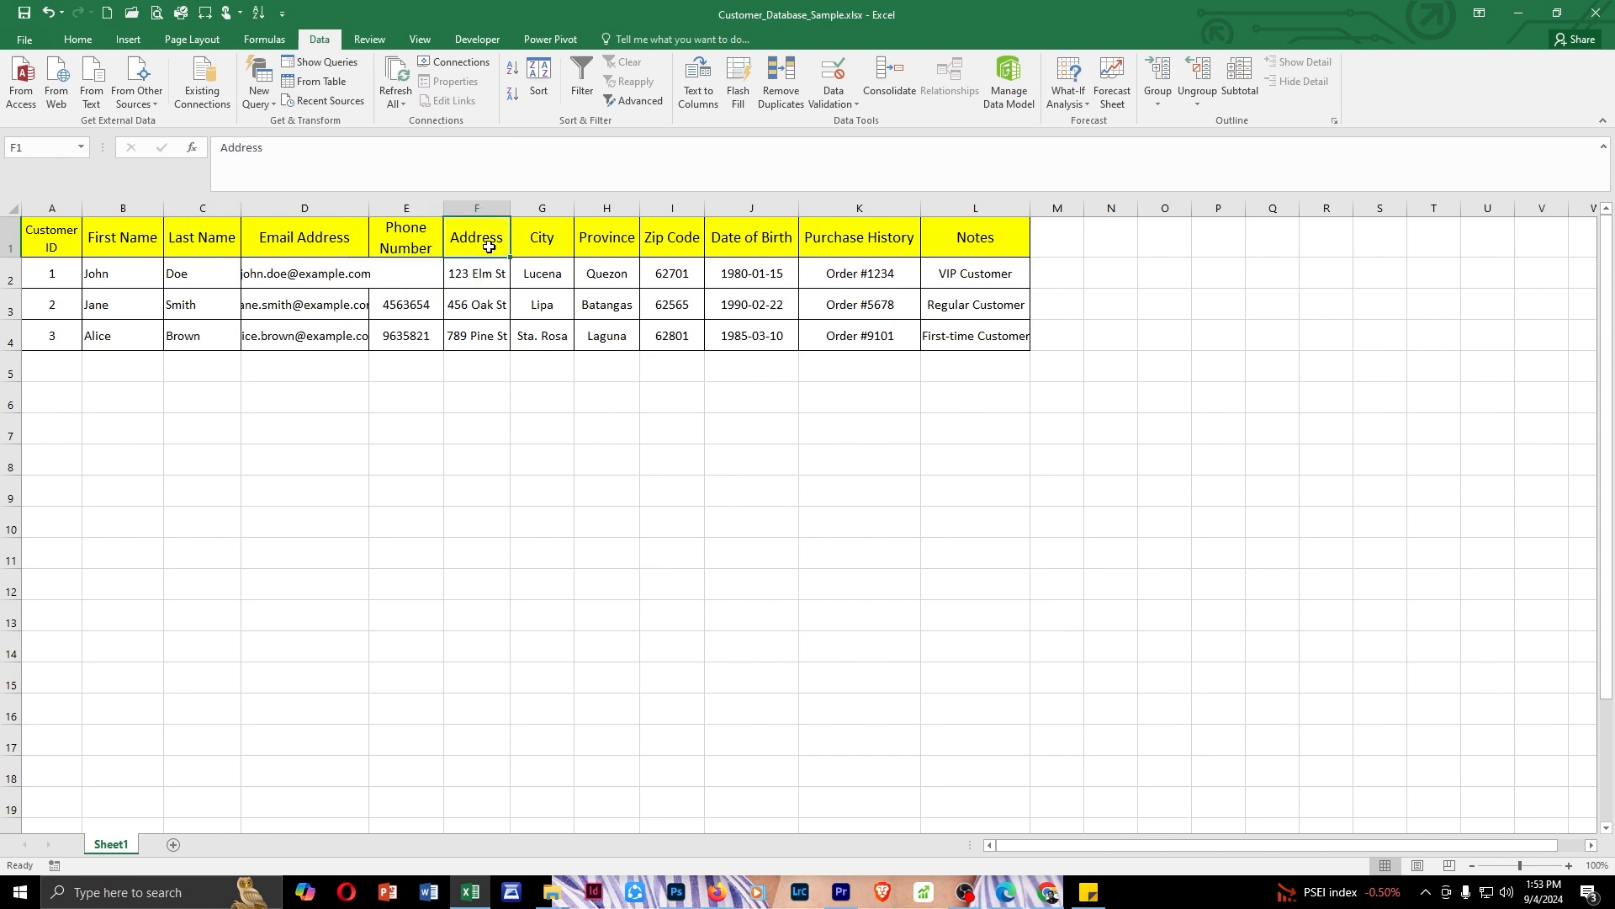
click(541, 247)
click(612, 251)
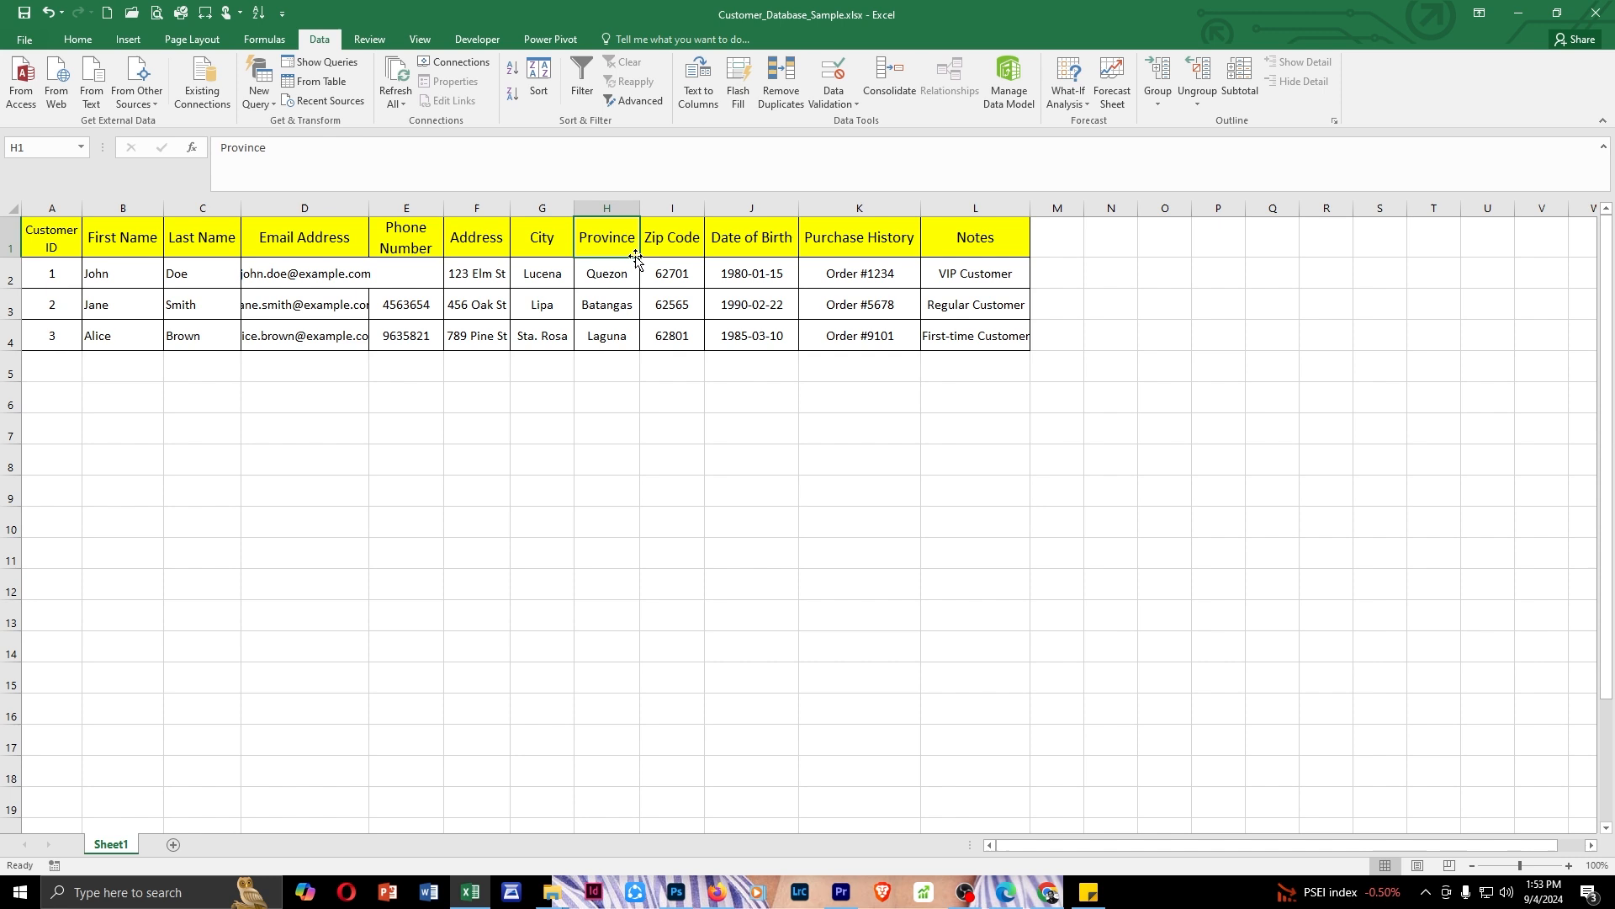
click(683, 248)
click(761, 244)
click(844, 253)
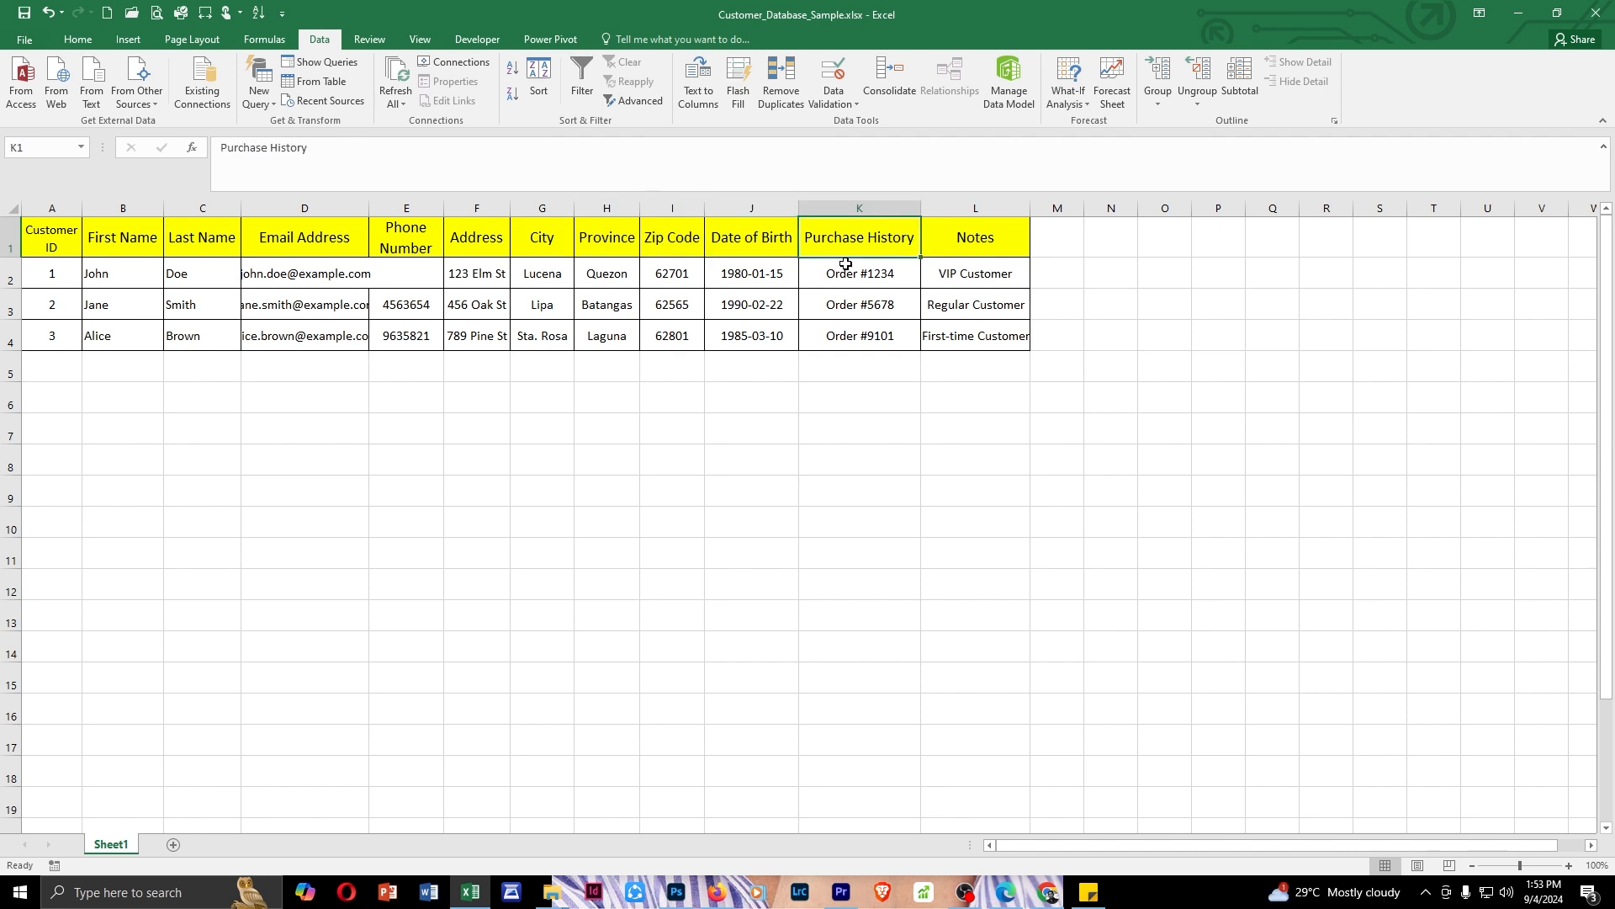
click(993, 245)
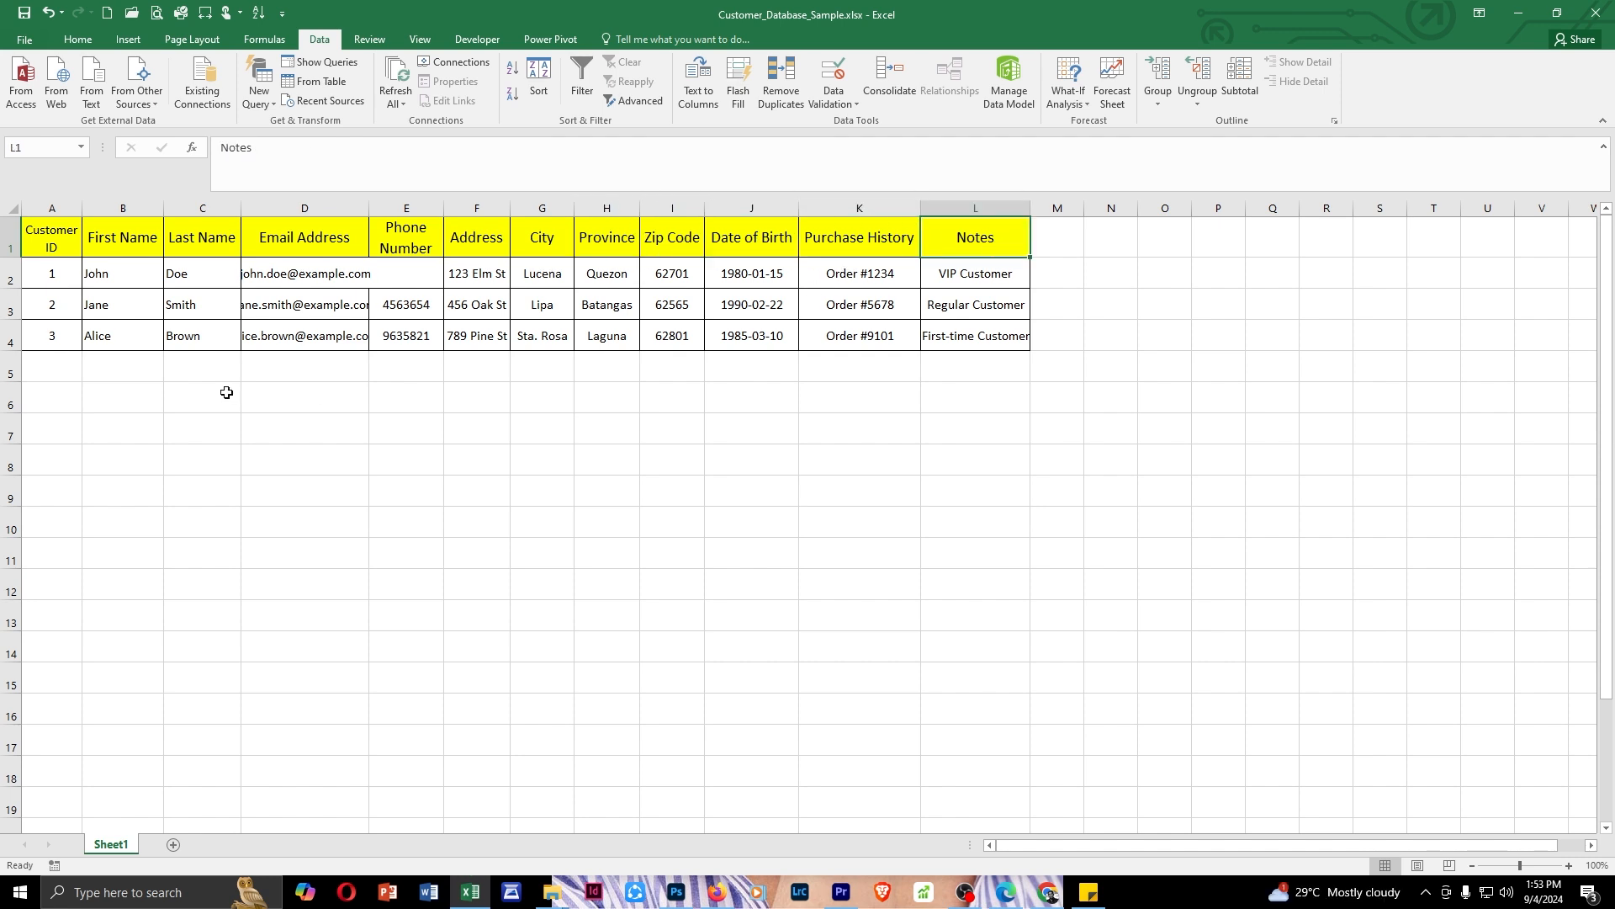
- Make the header cells from Customer ID to Notes bold
drag(53, 244, 944, 249)
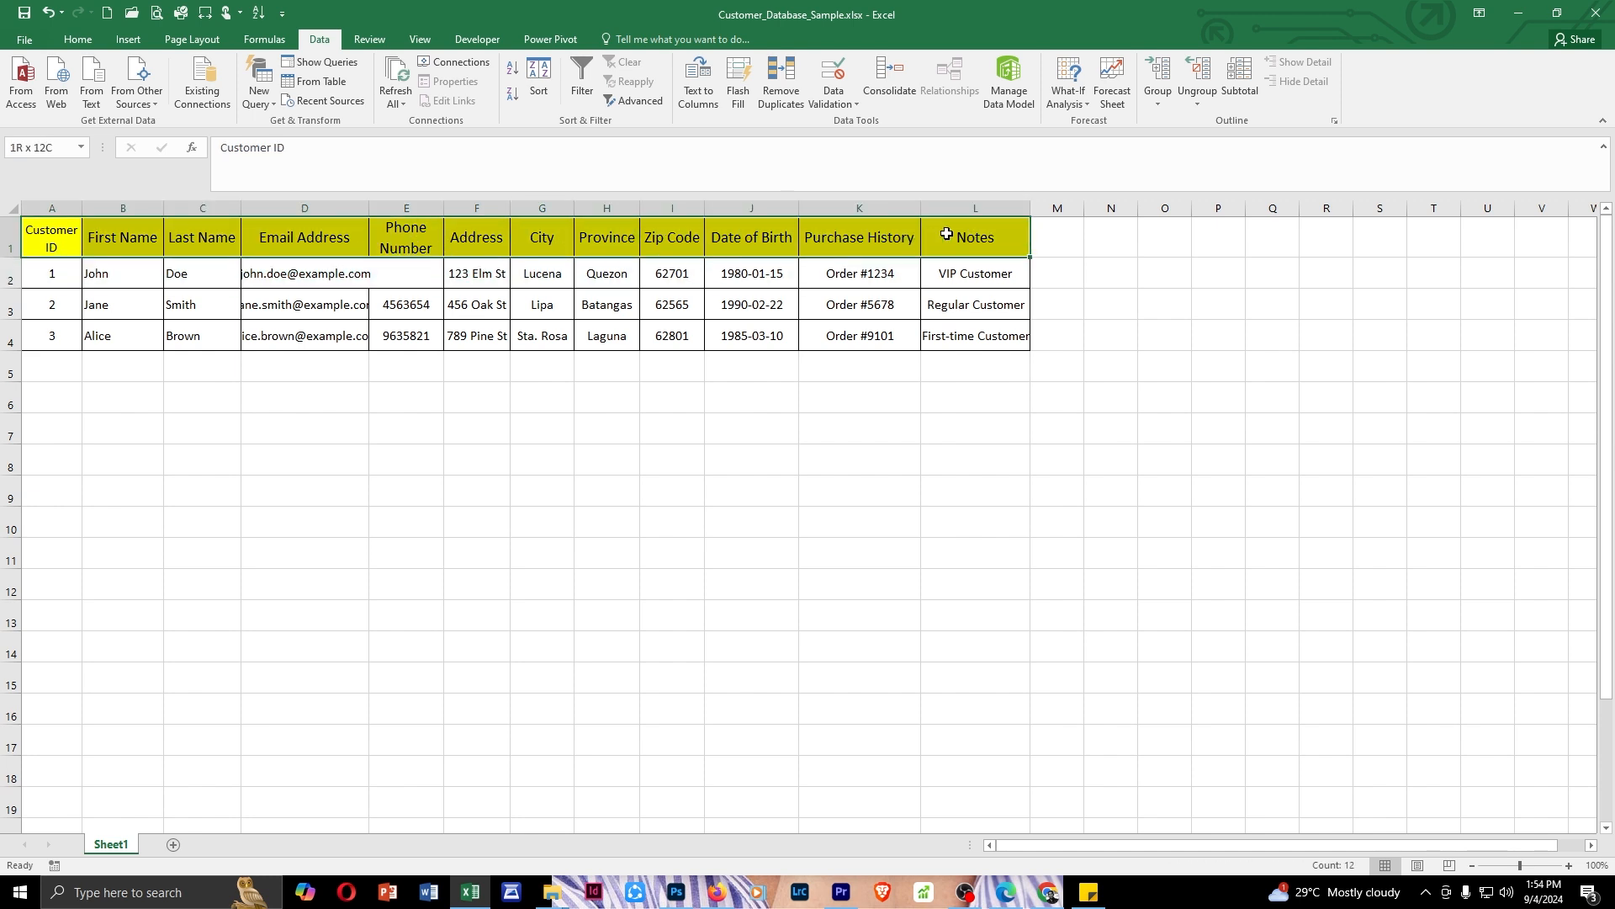
click(77, 40)
click(144, 94)
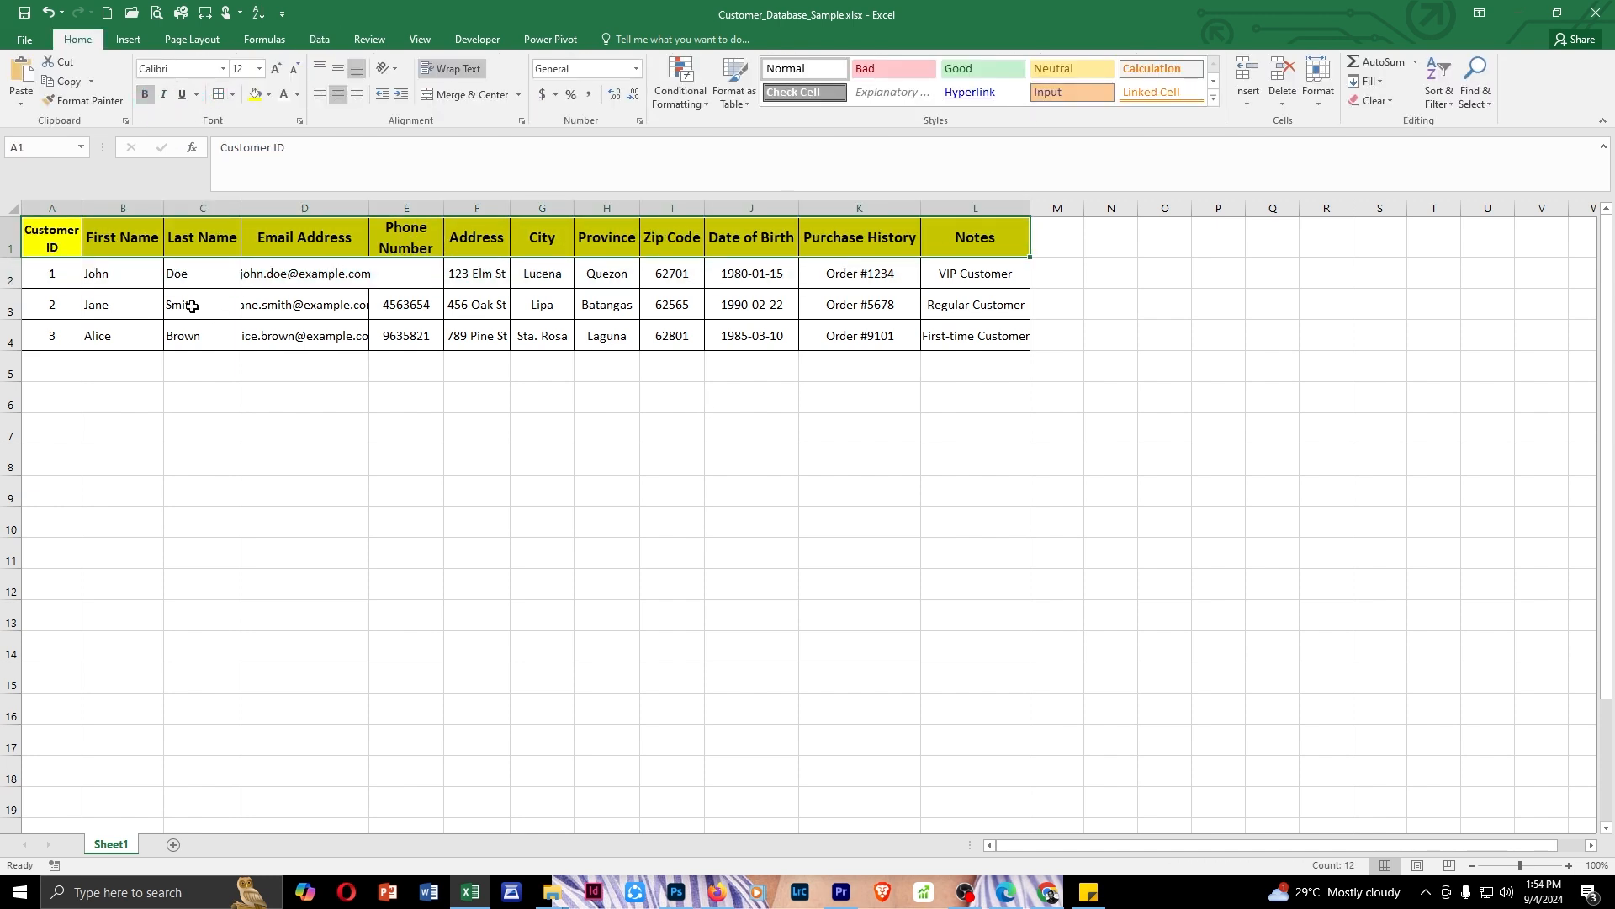
- AutoFit the widths of columns A through L to their contents
drag(64, 208, 942, 208)
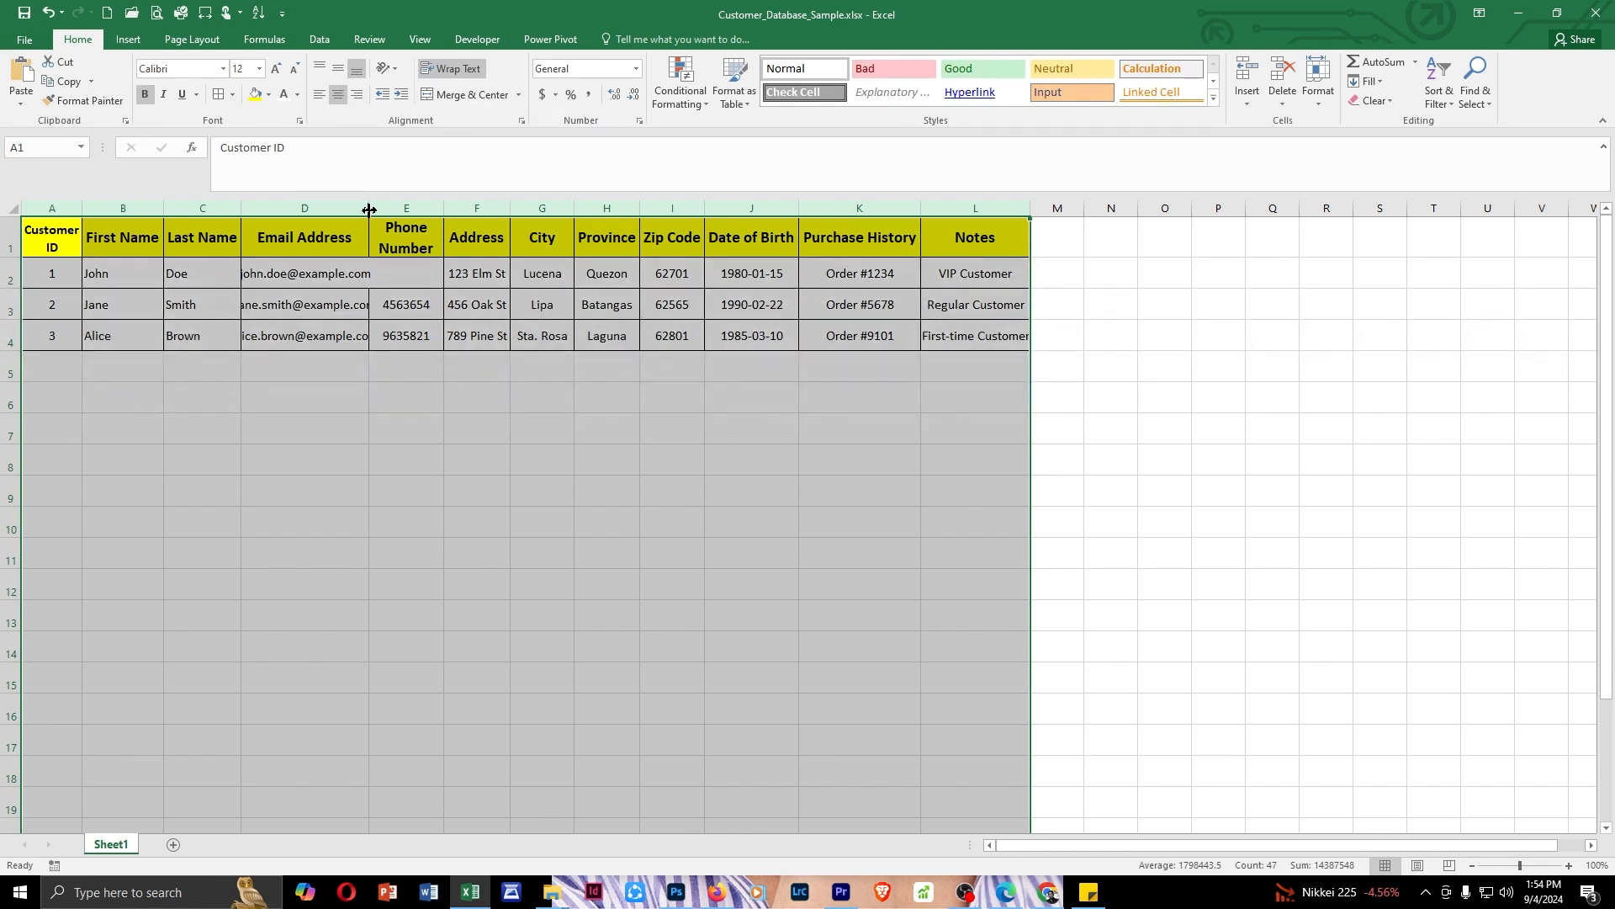
double_click(369, 208)
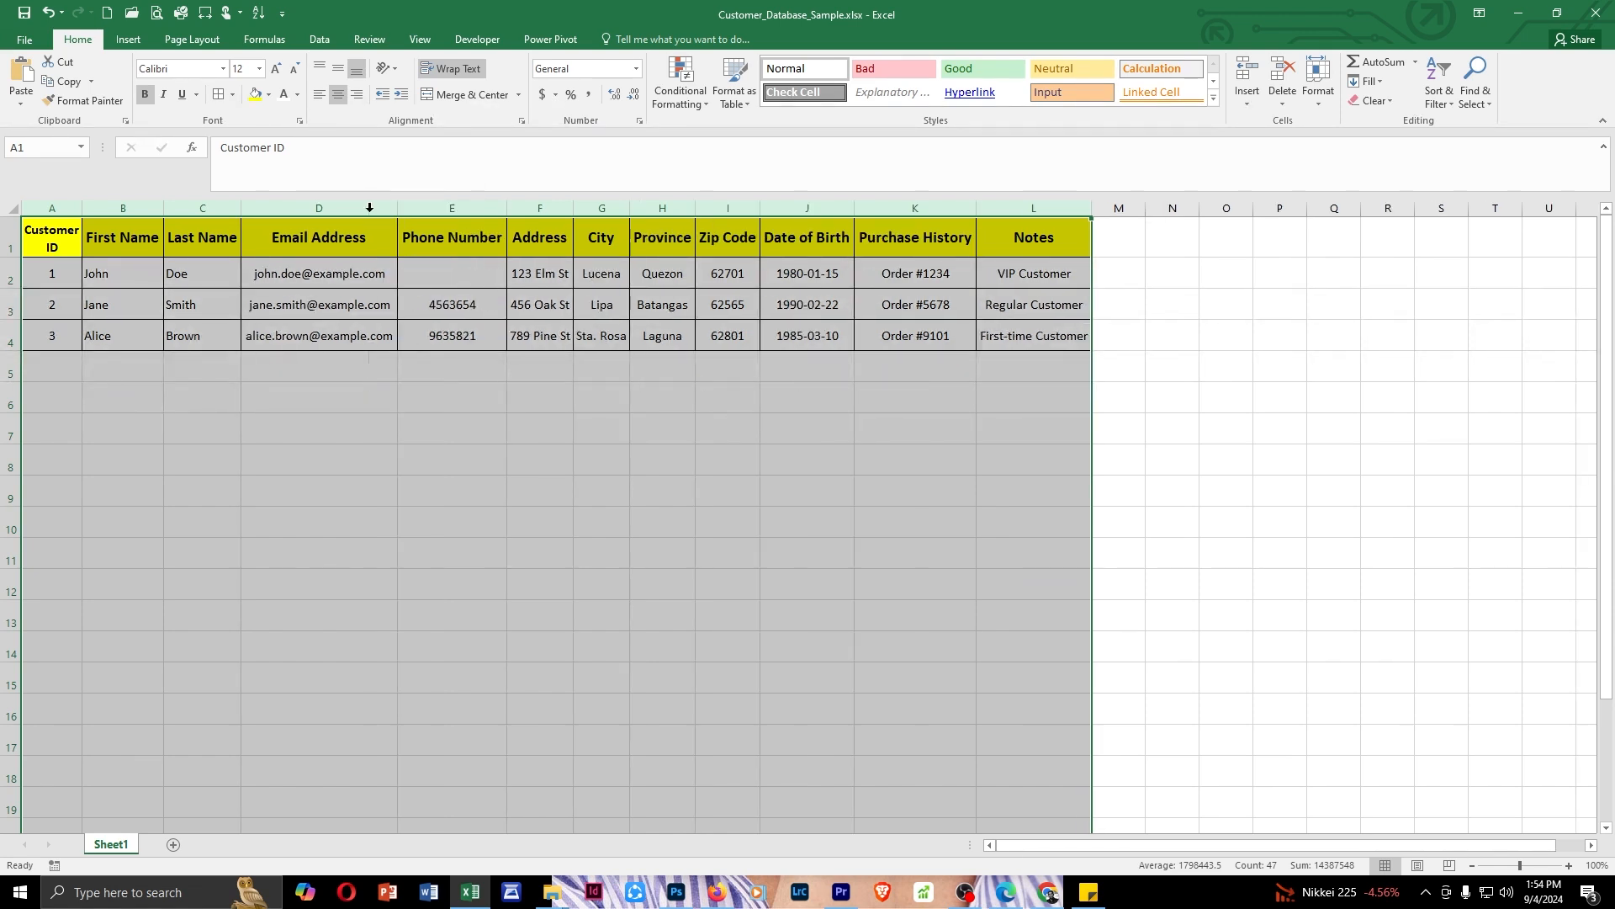
drag(51, 274, 1035, 346)
click(764, 307)
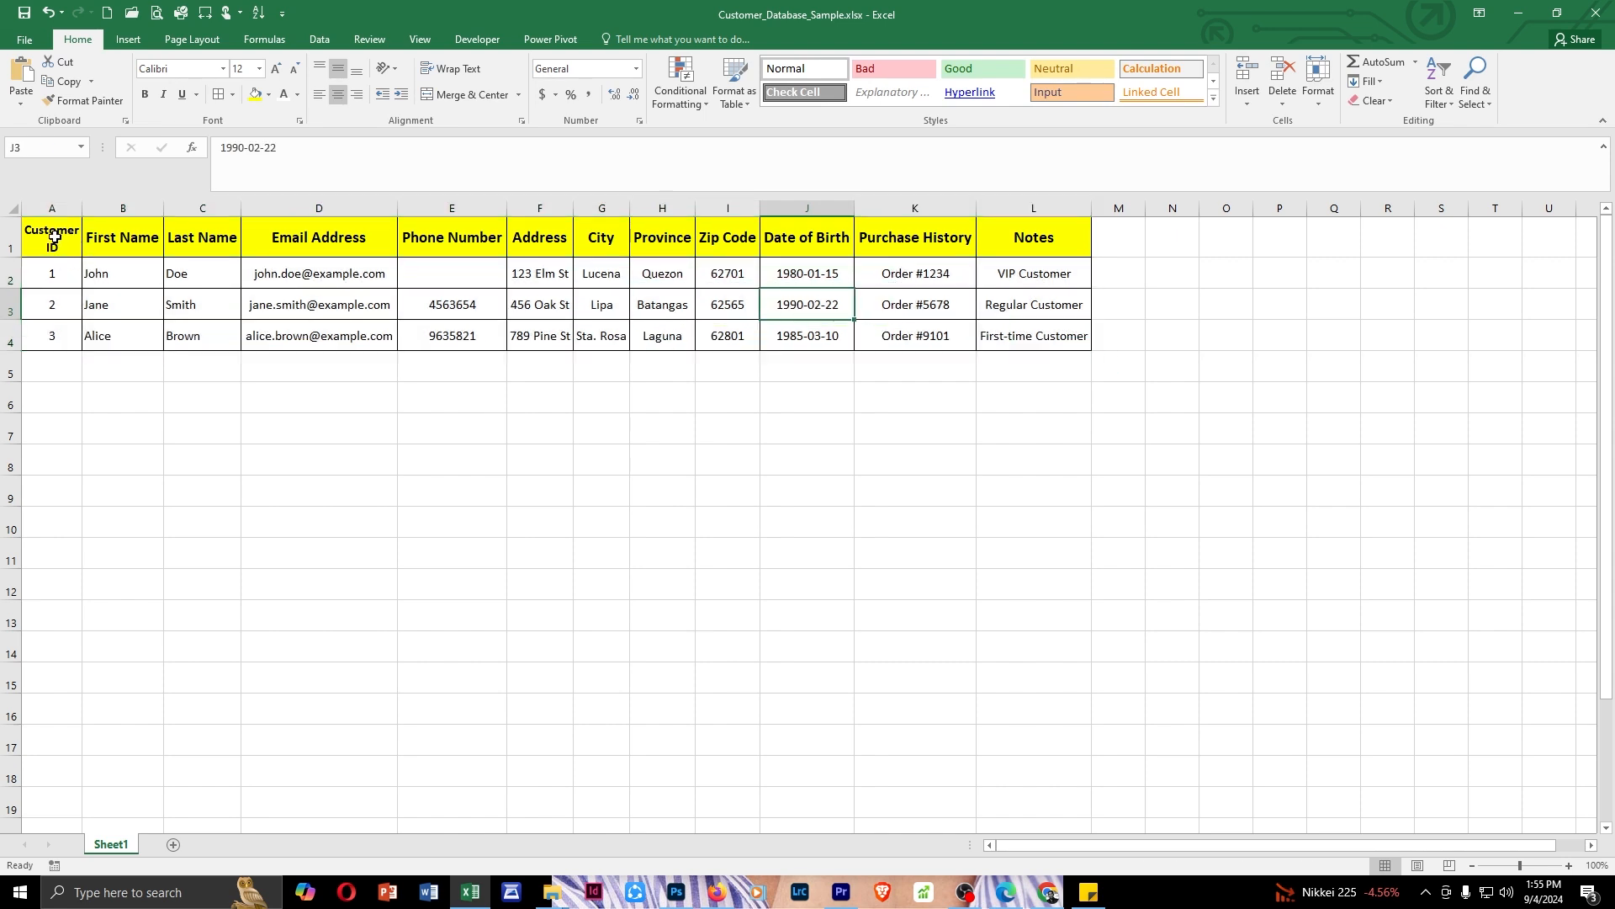
- Add filters to the header row from Customer ID to Notes
drag(54, 244, 997, 242)
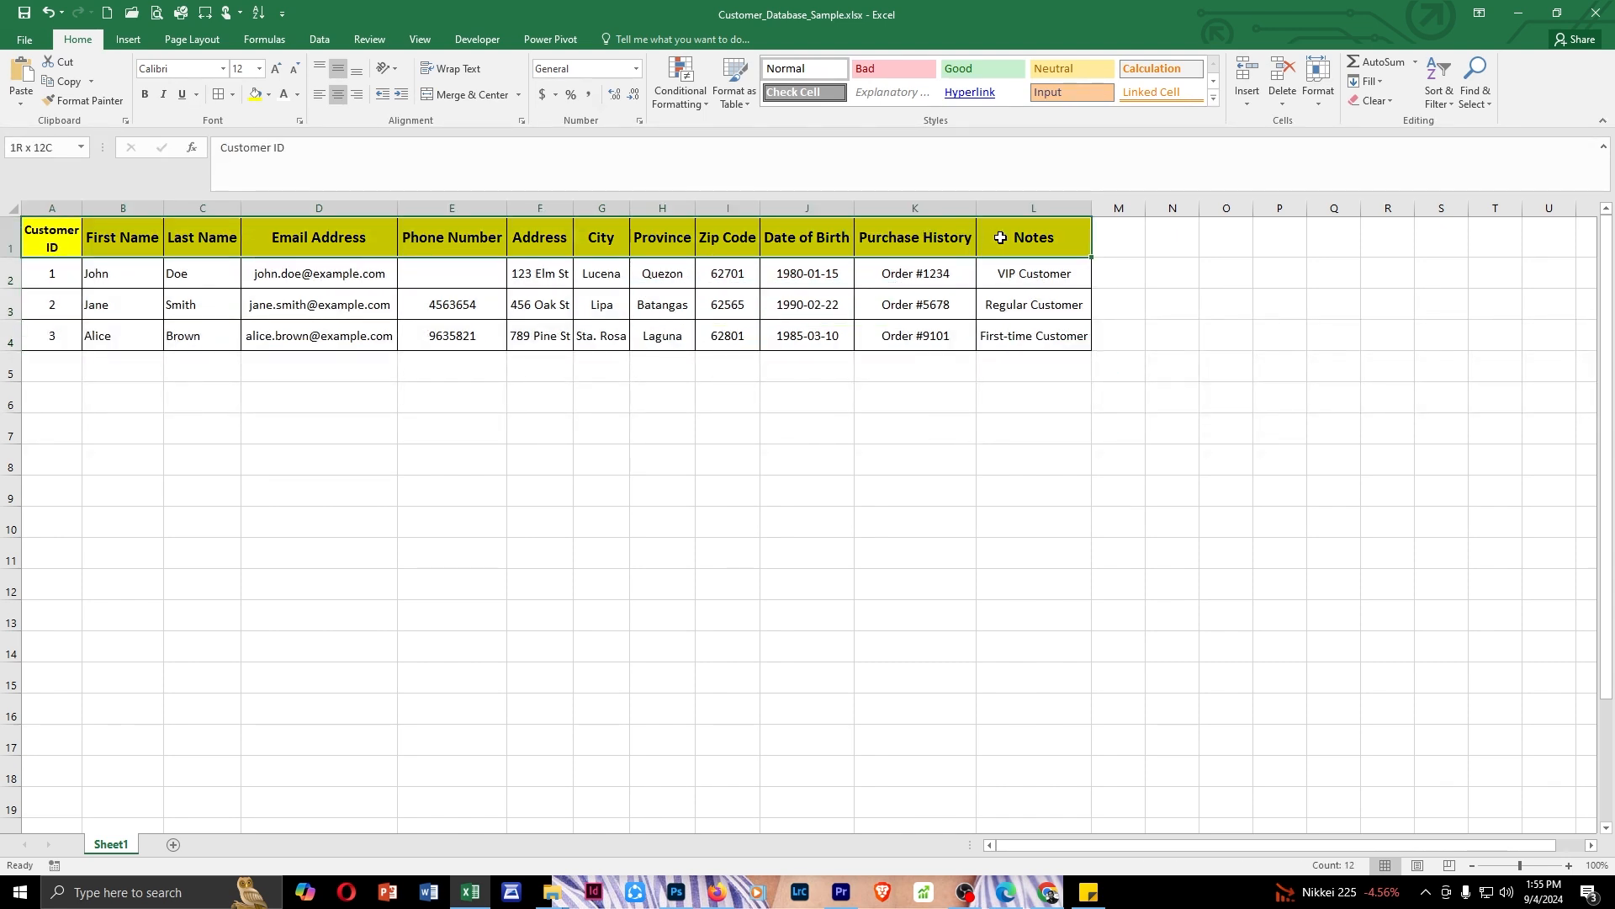
click(320, 39)
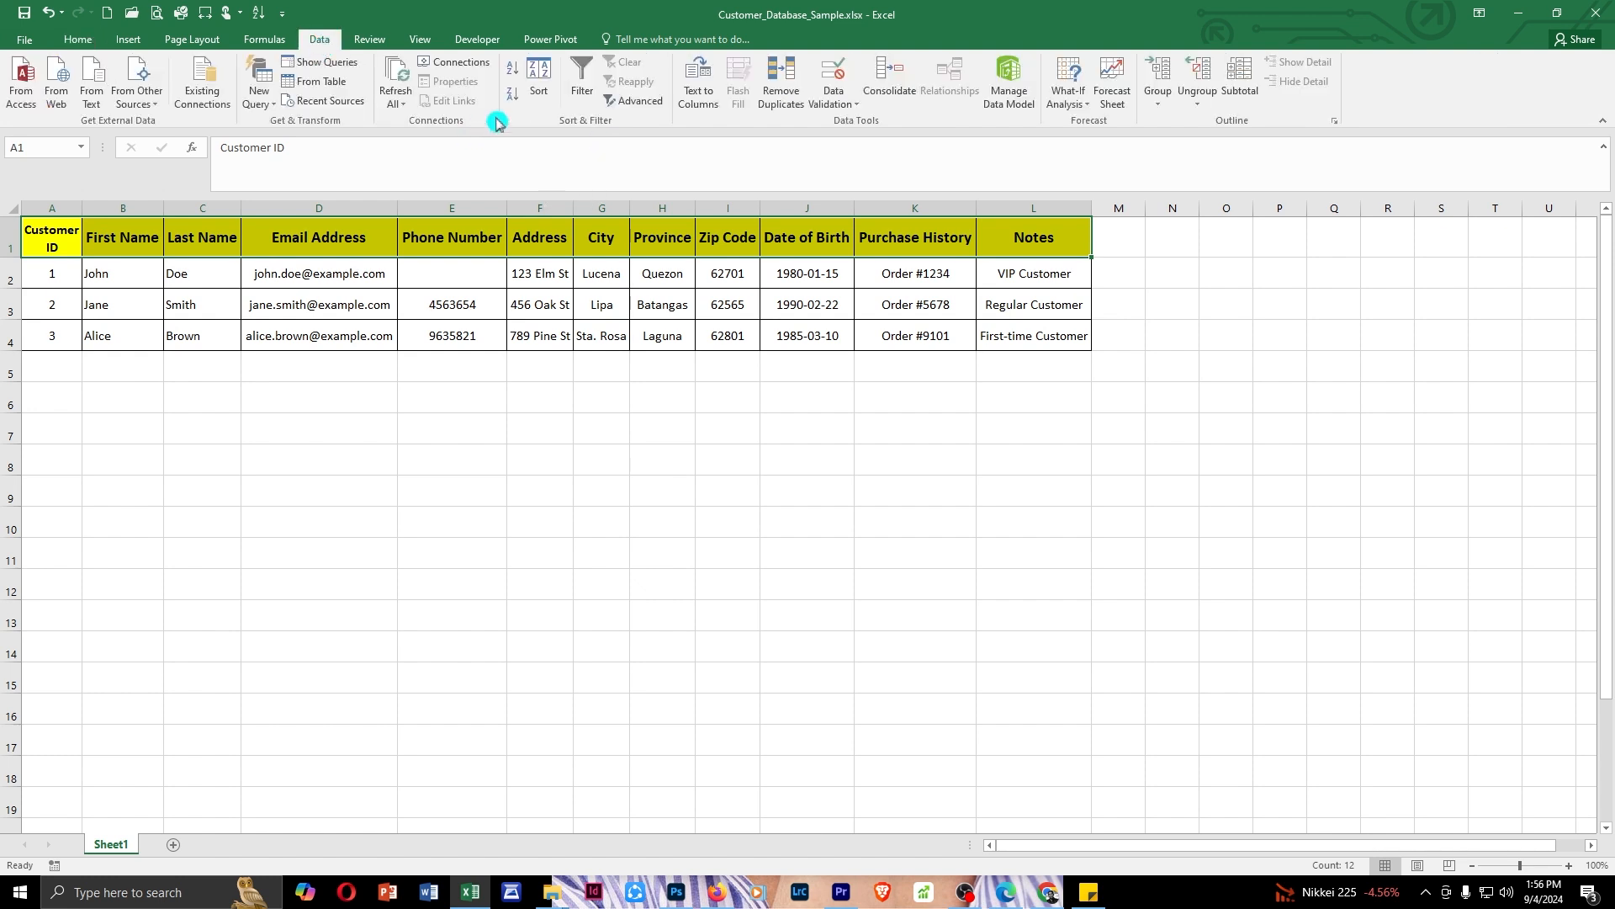
click(584, 99)
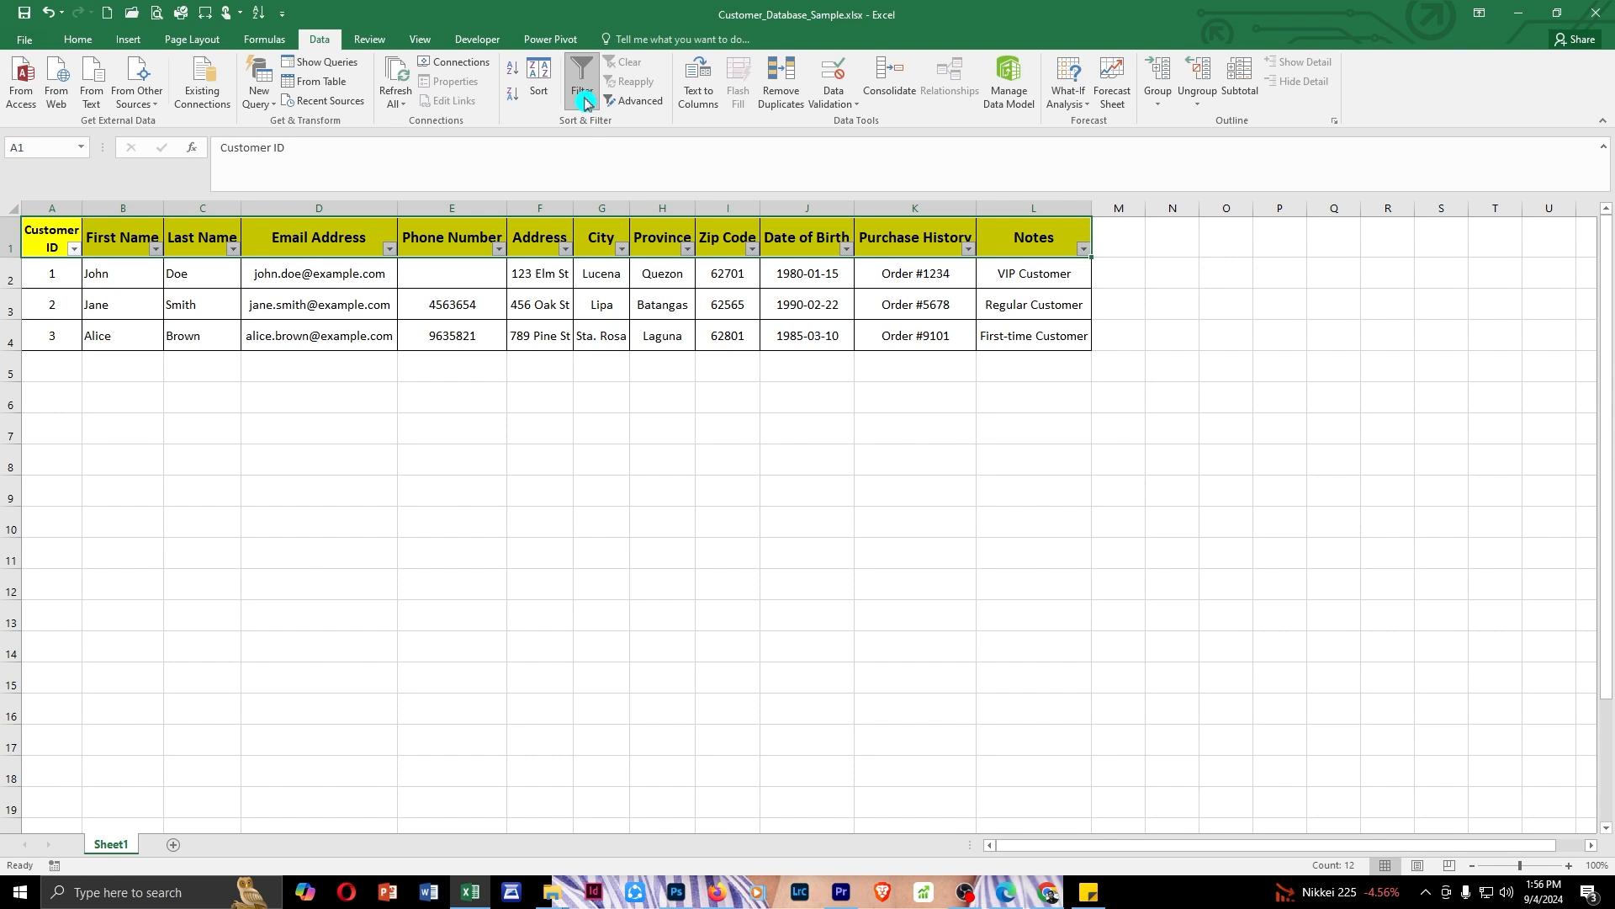
- Filter the Email Address column to entries containing the first customer's first name
click(233, 248)
click(389, 248)
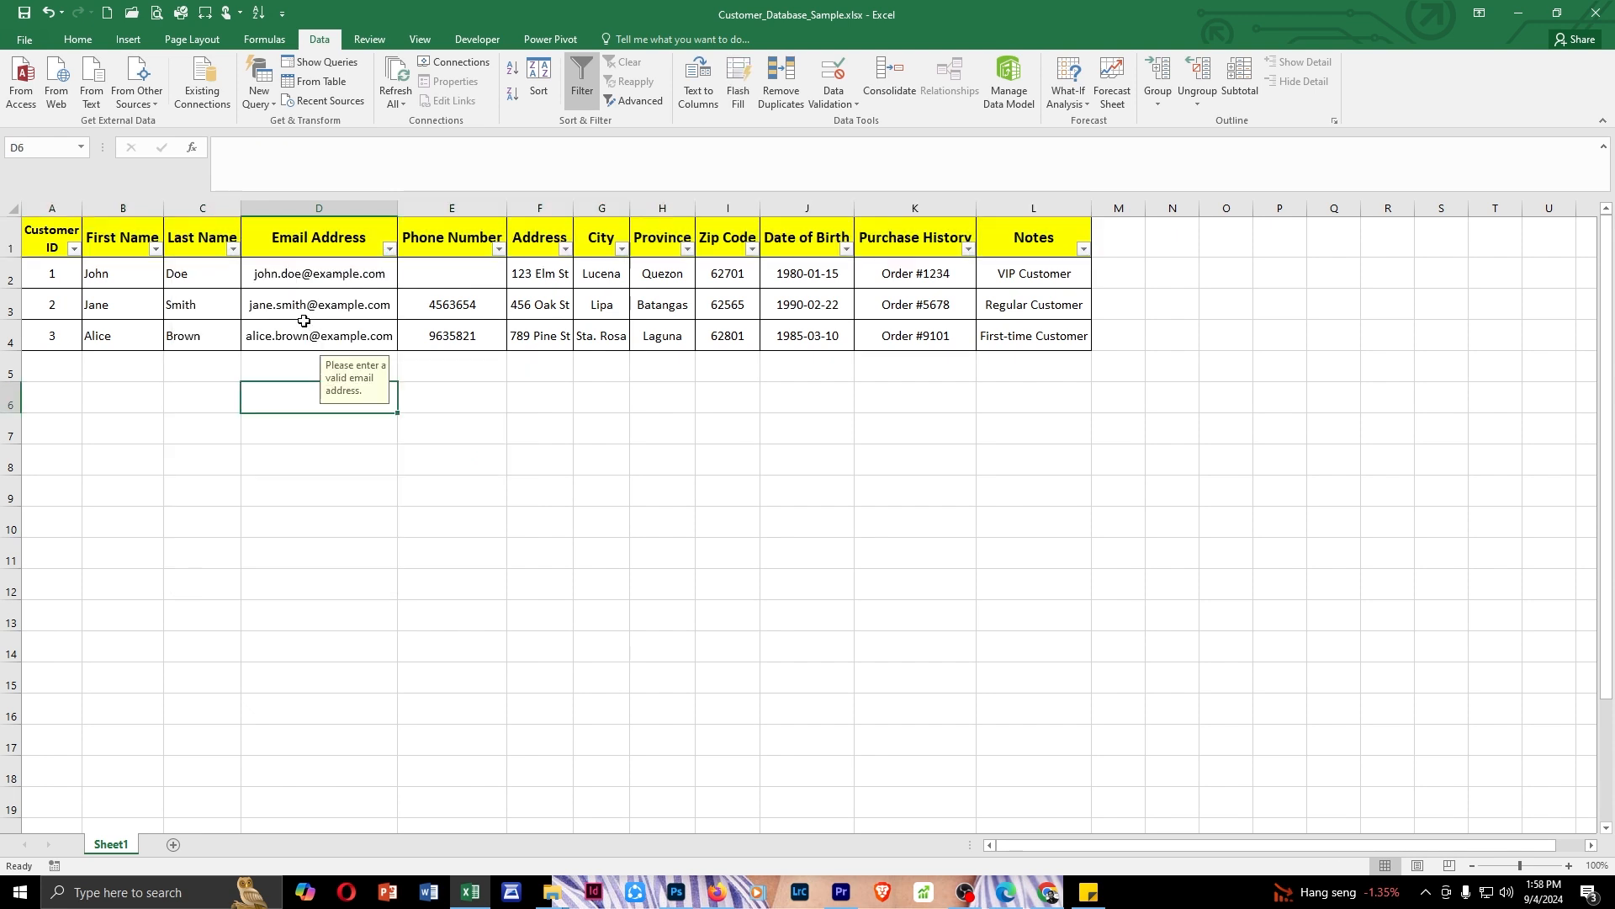
click(303, 321)
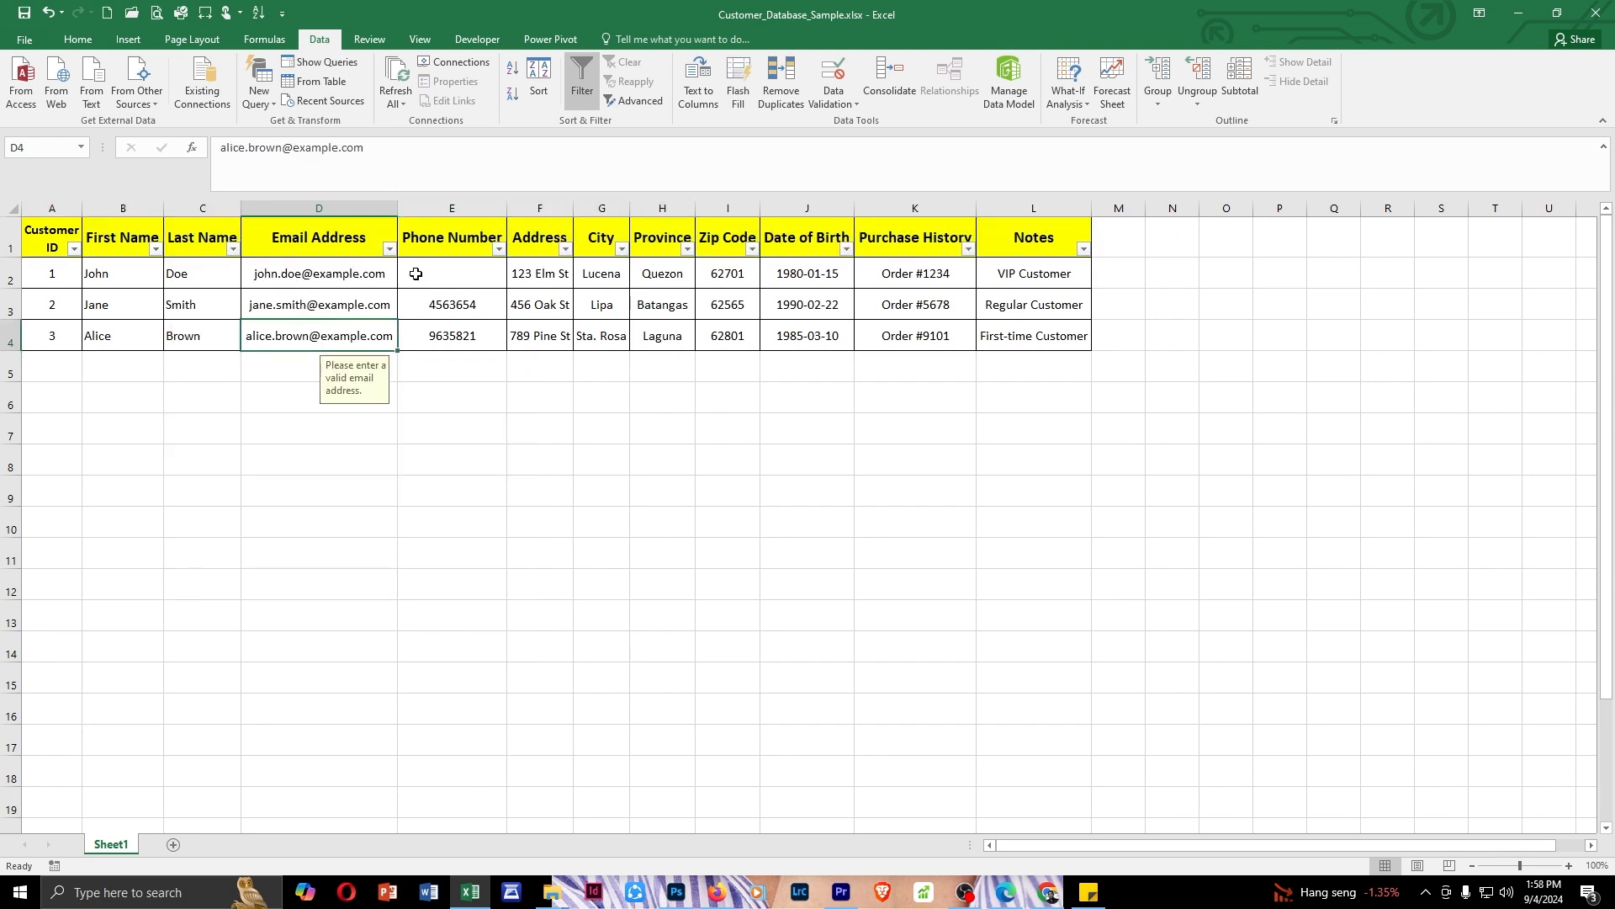
click(389, 248)
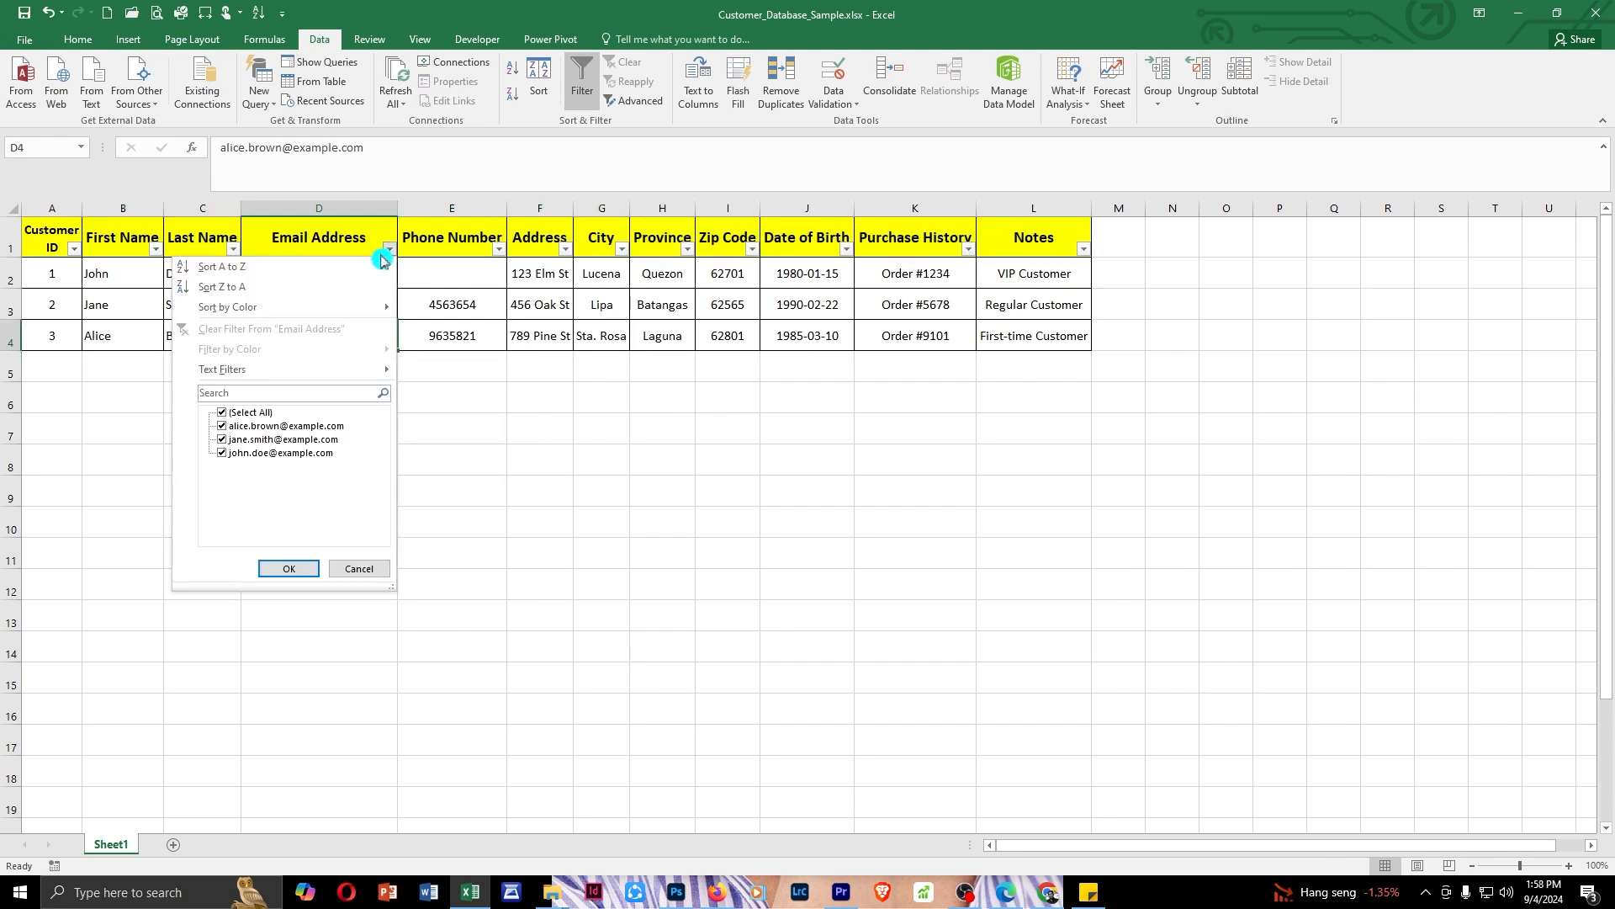
text(john)
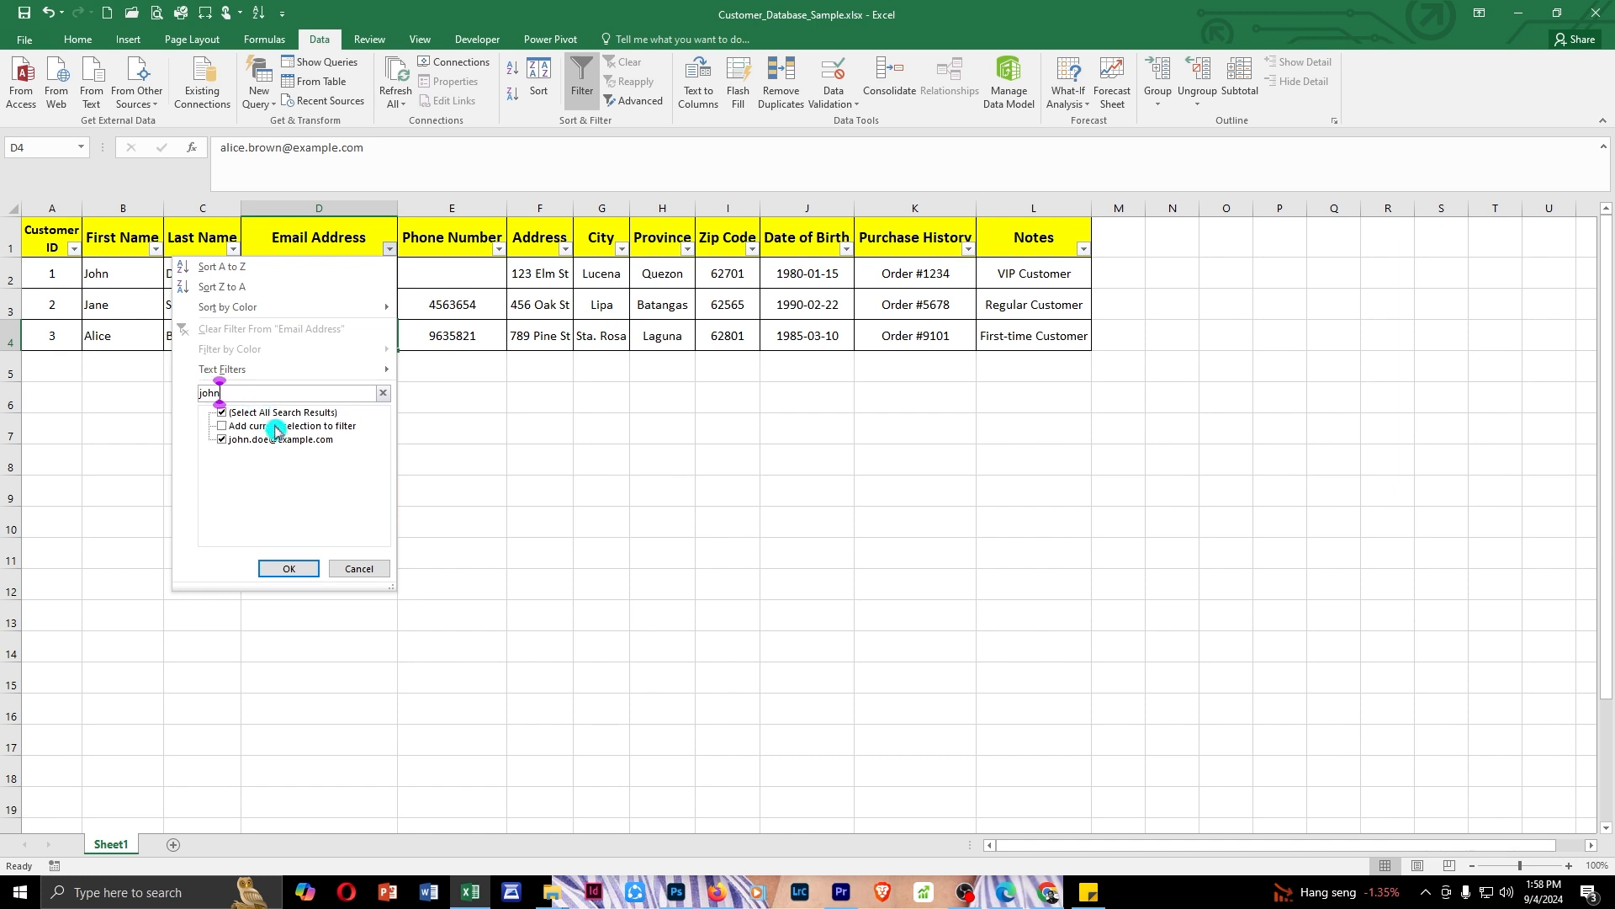
click(295, 573)
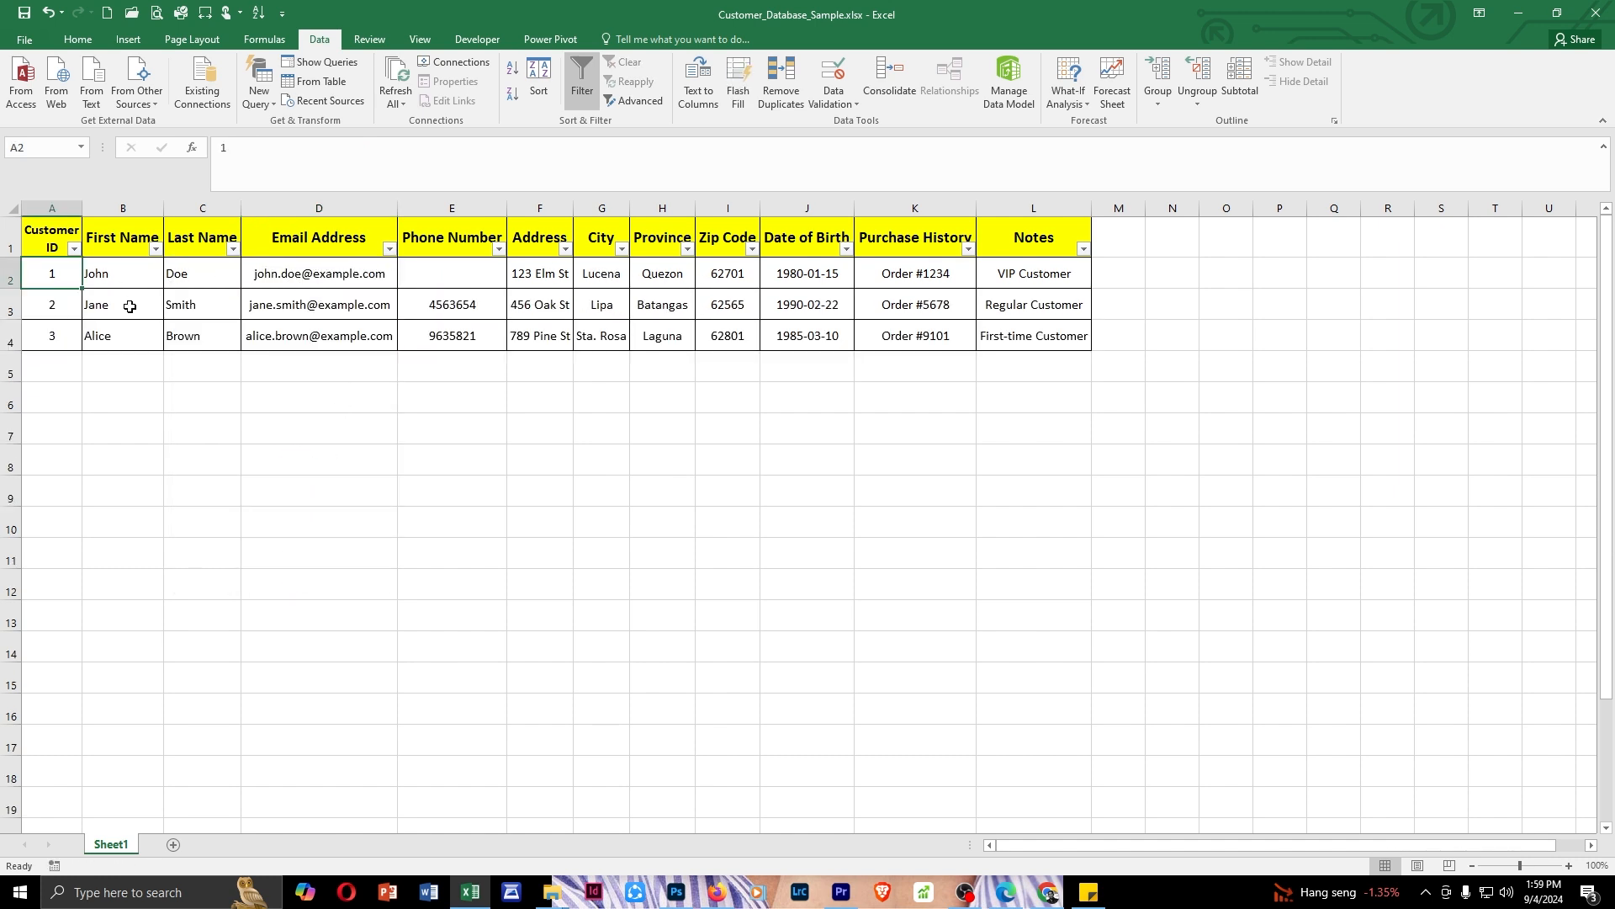
- Examine the Email Address and Phone Number entries of the three customer records and their input prompts
click(311, 296)
click(357, 274)
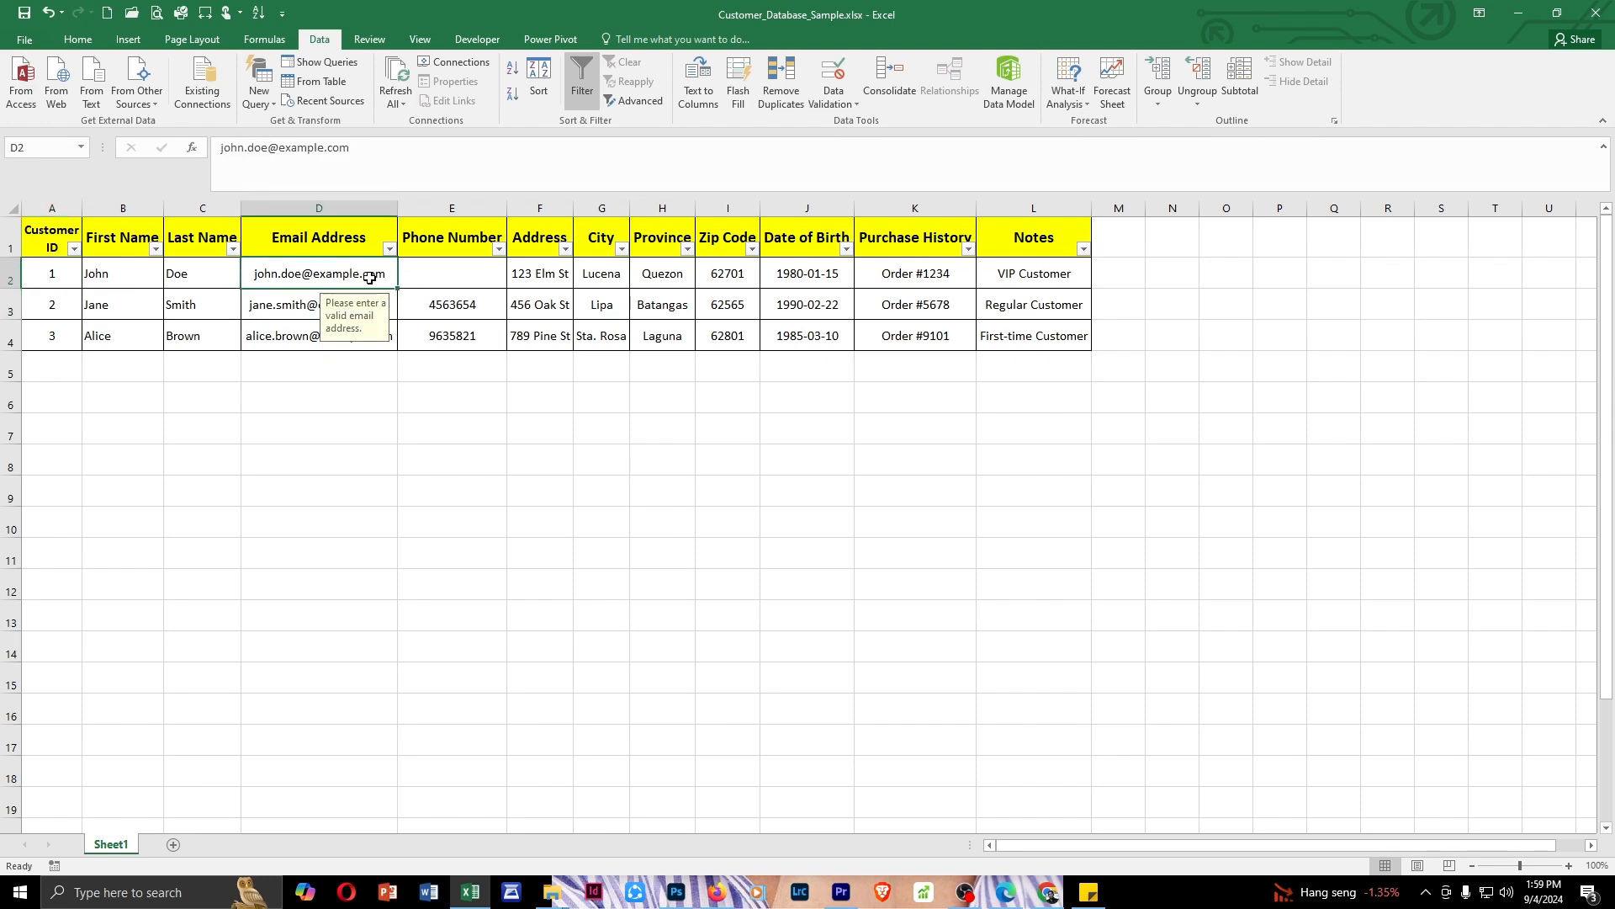
click(530, 278)
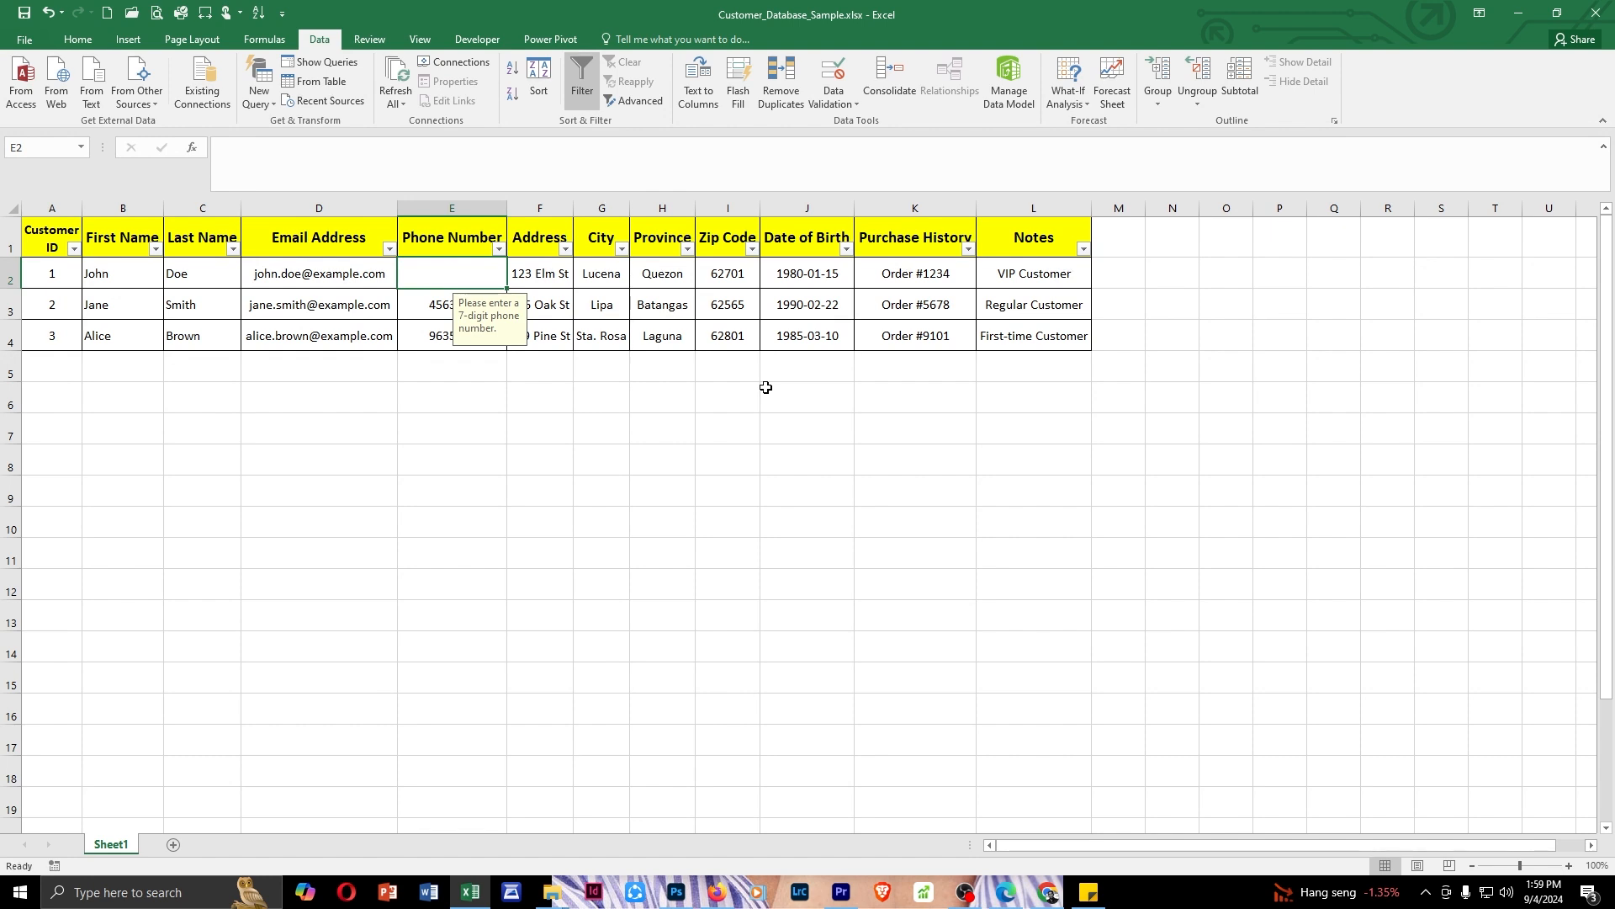
click(432, 310)
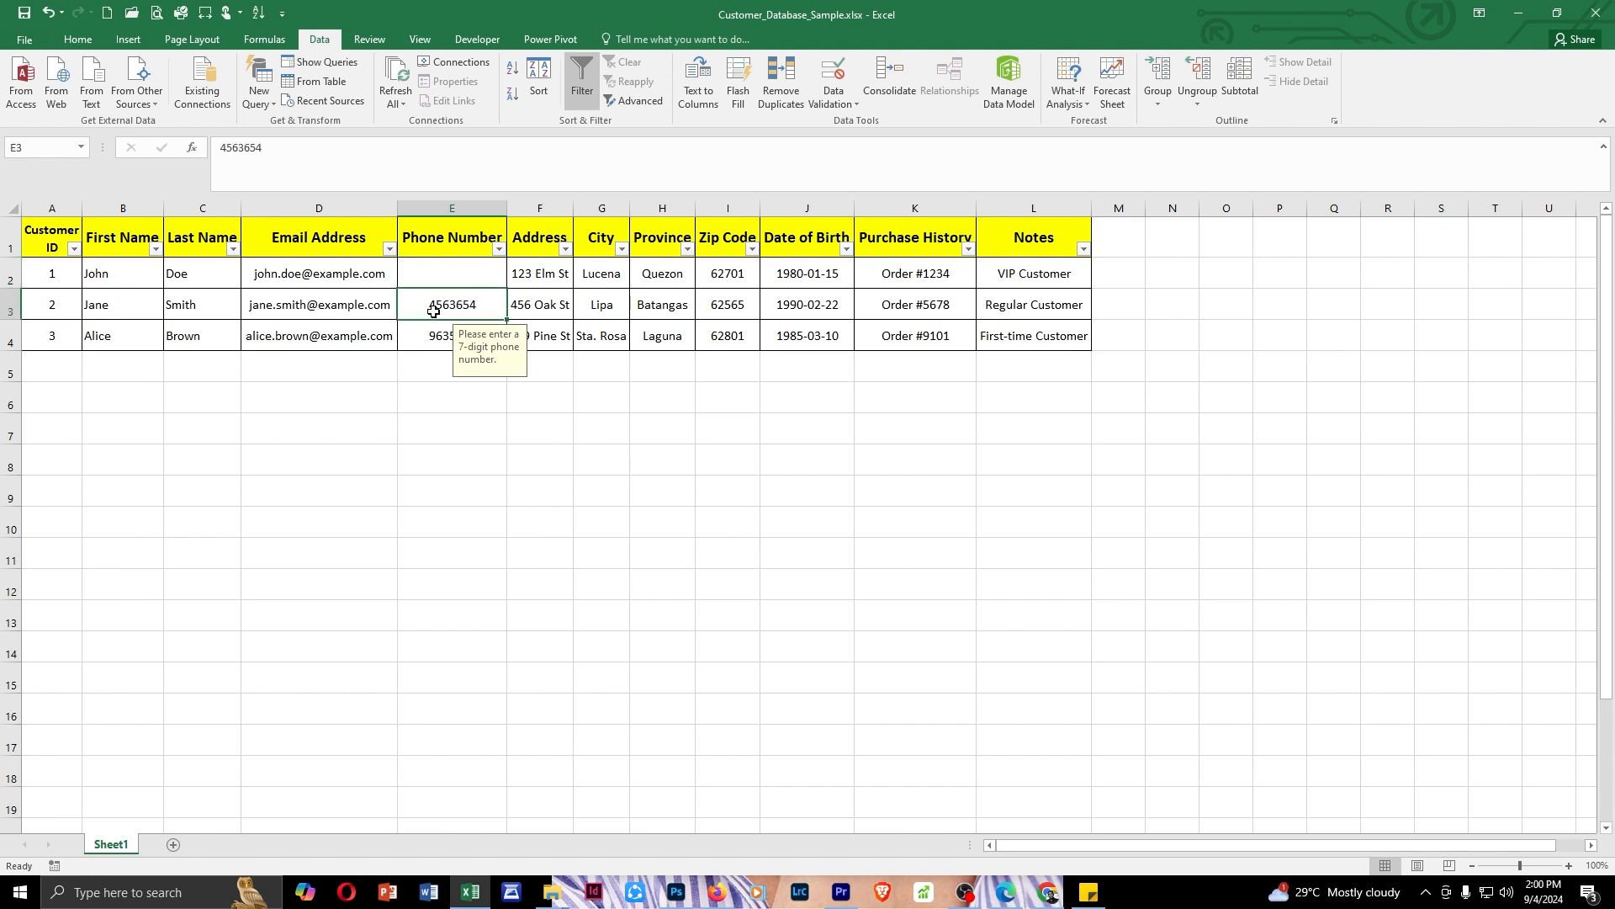
click(421, 345)
click(444, 308)
click(434, 339)
click(427, 308)
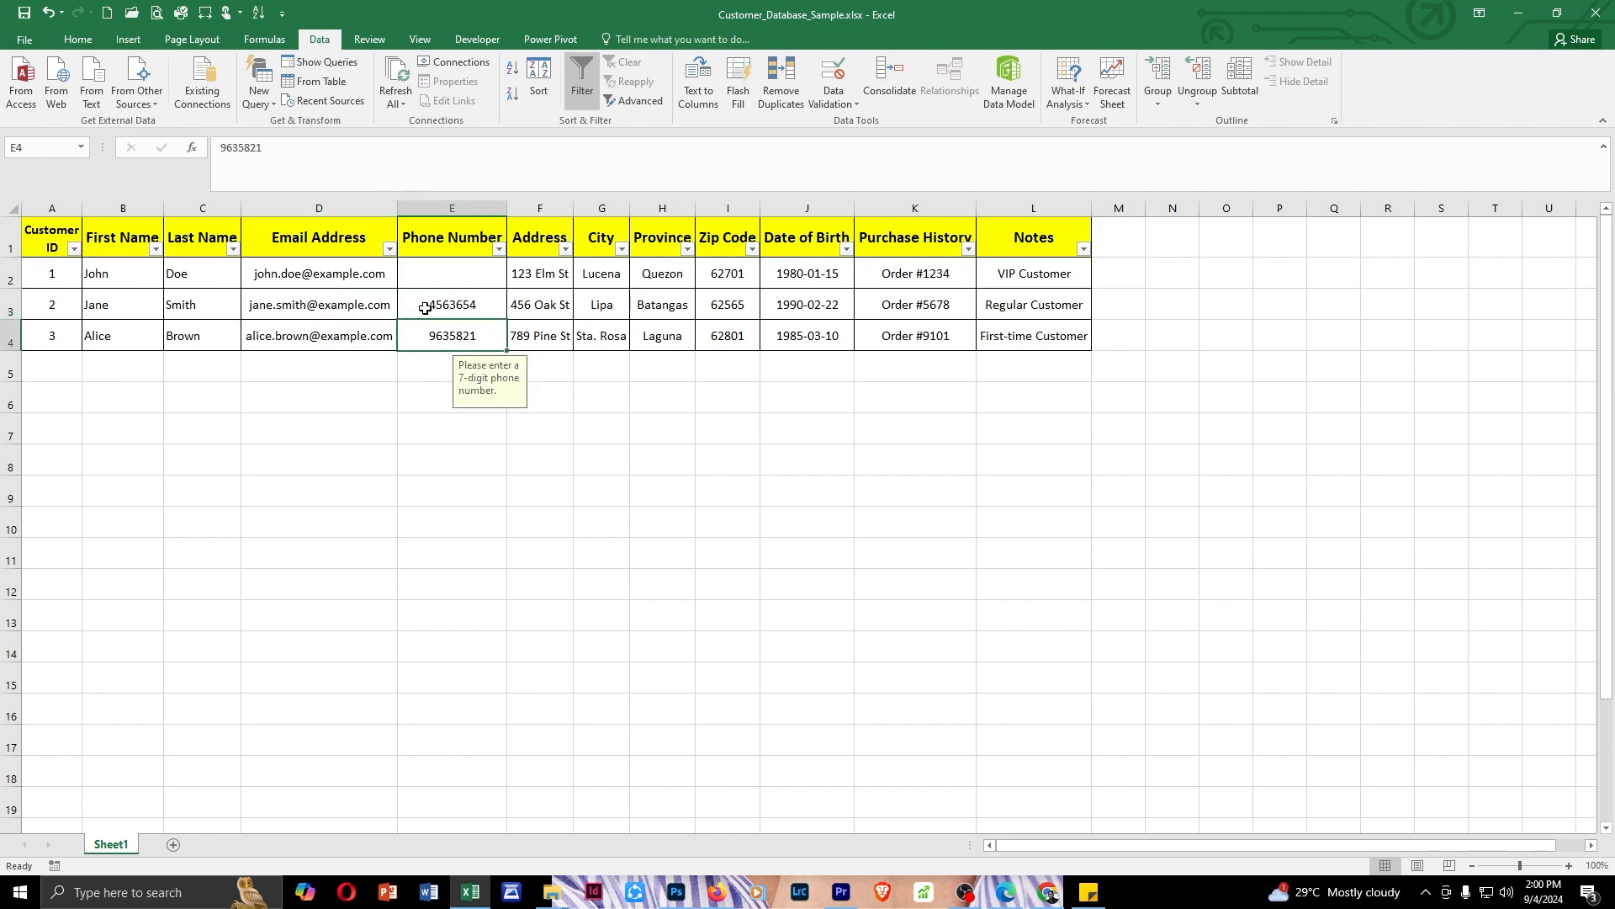
click(319, 278)
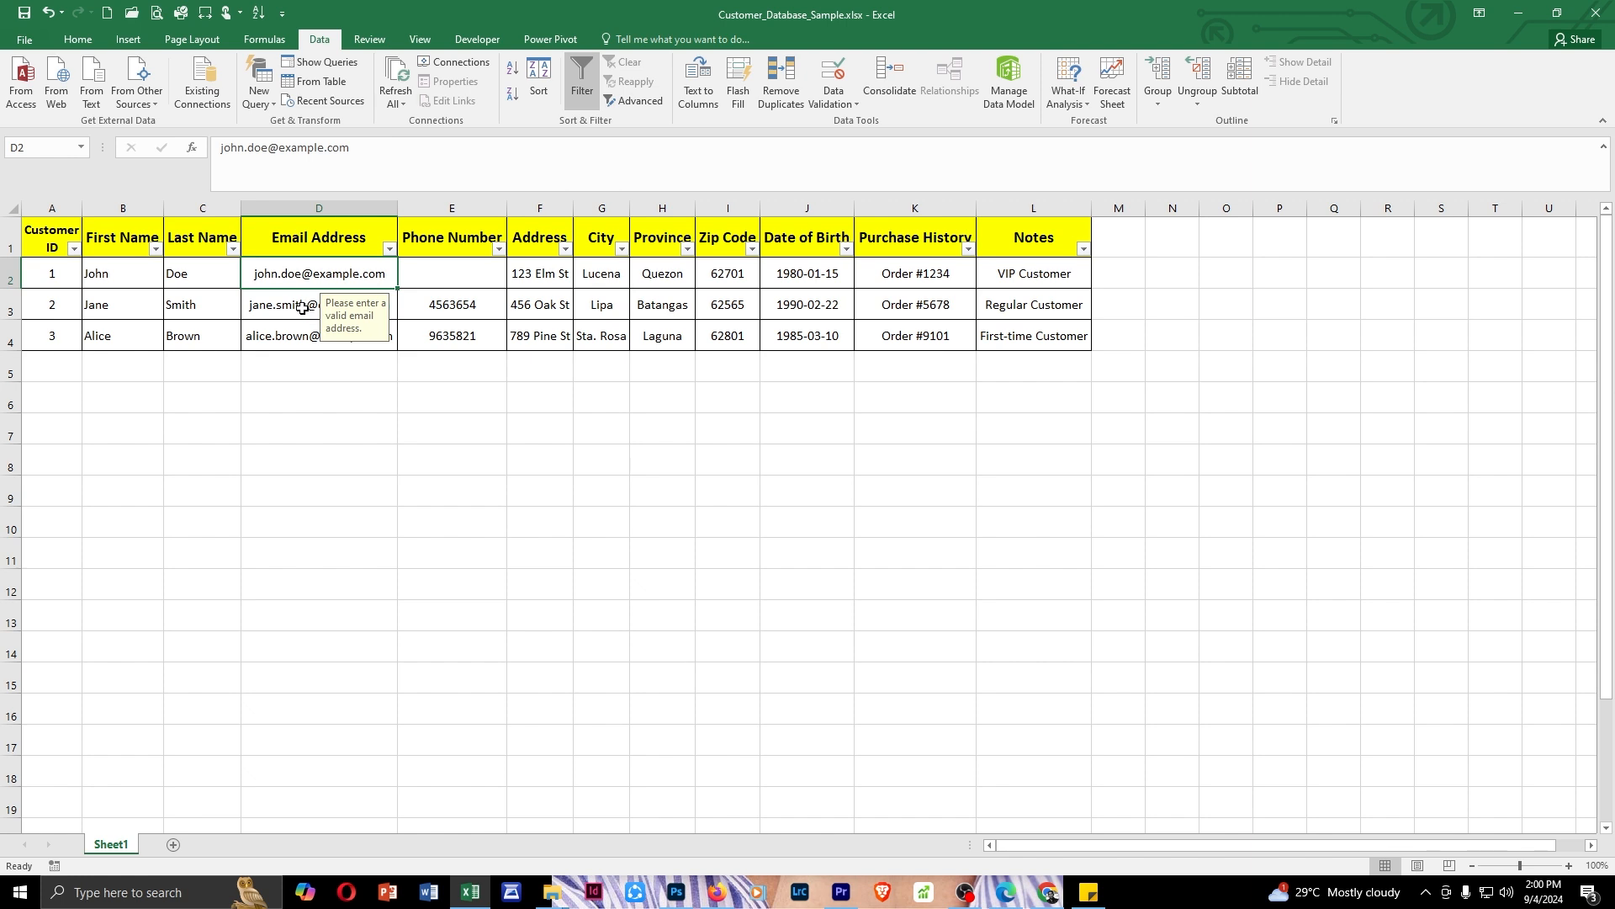
click(301, 308)
click(291, 335)
click(313, 308)
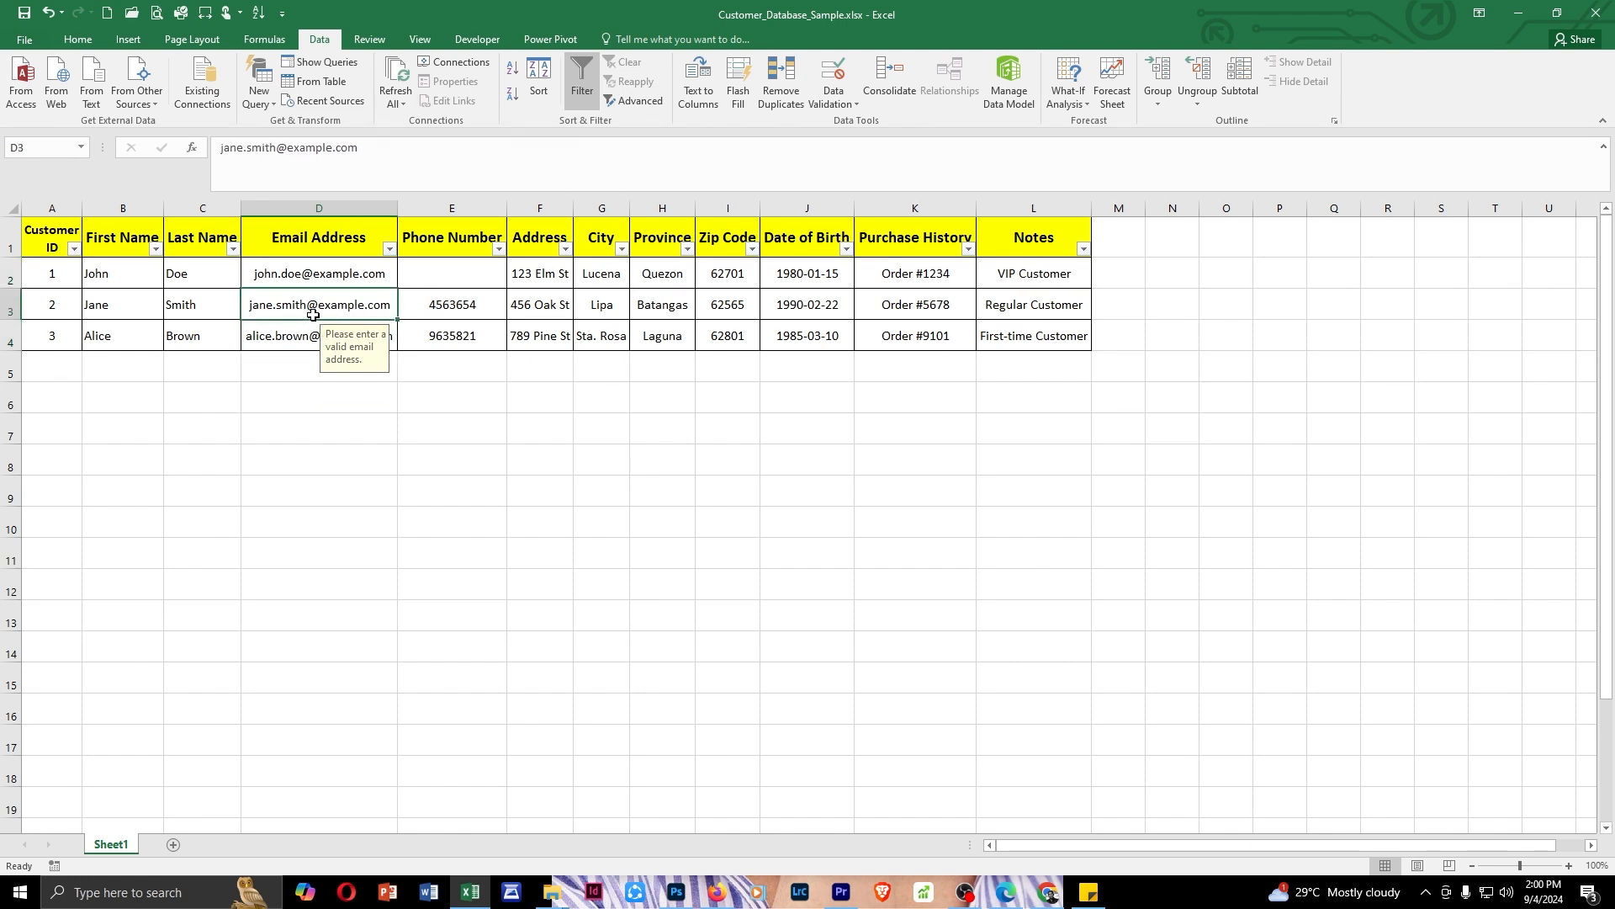
click(328, 336)
click(330, 307)
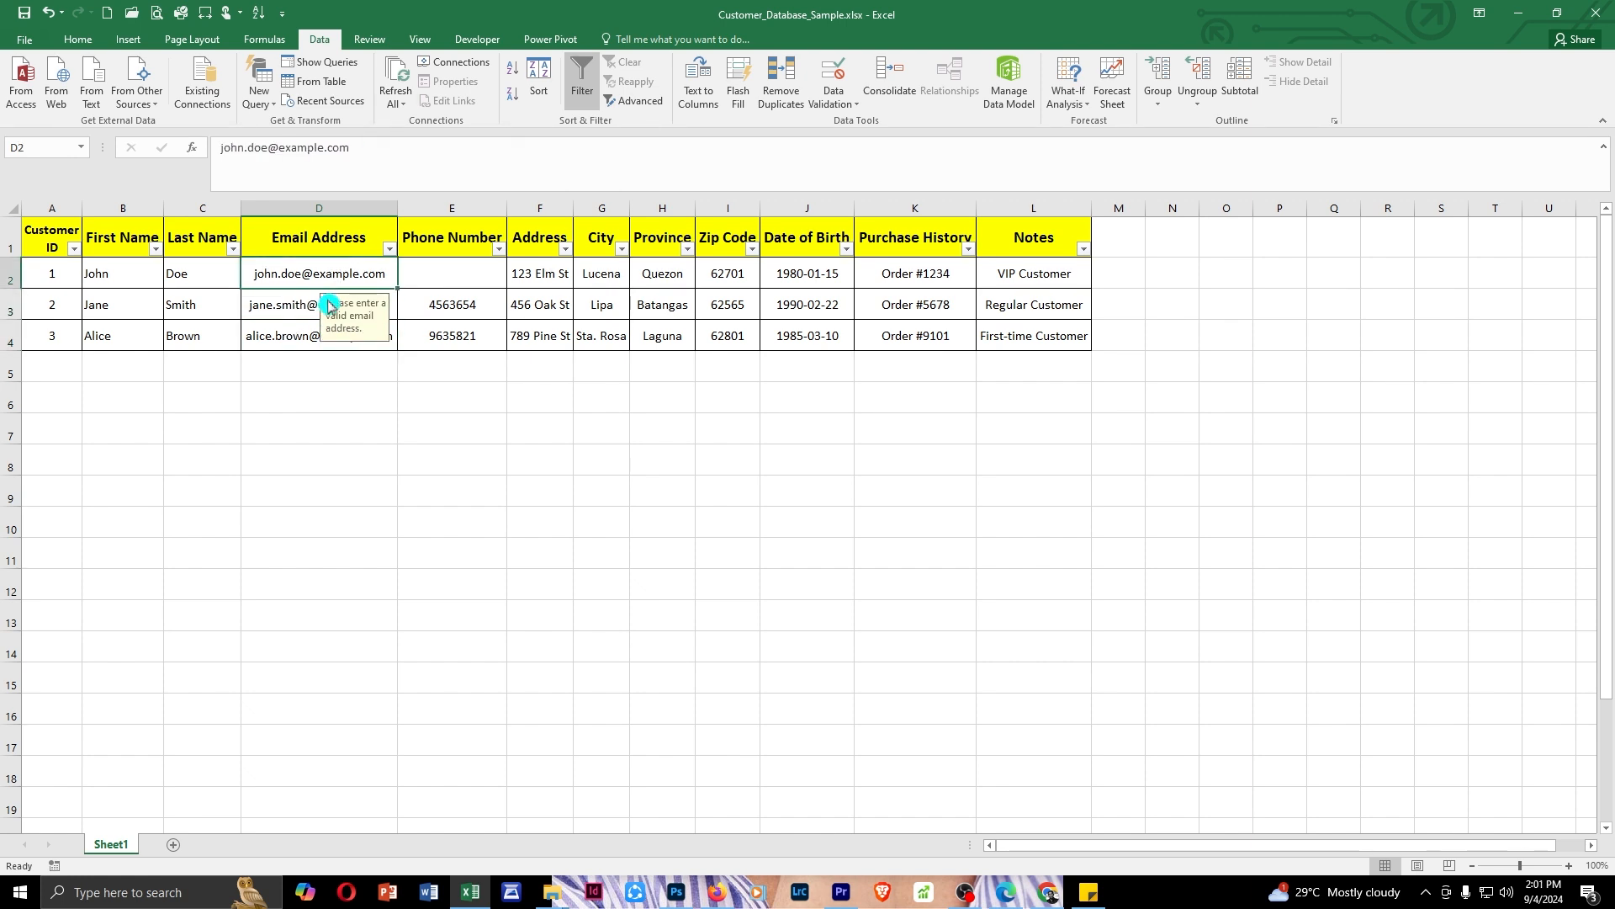
click(283, 338)
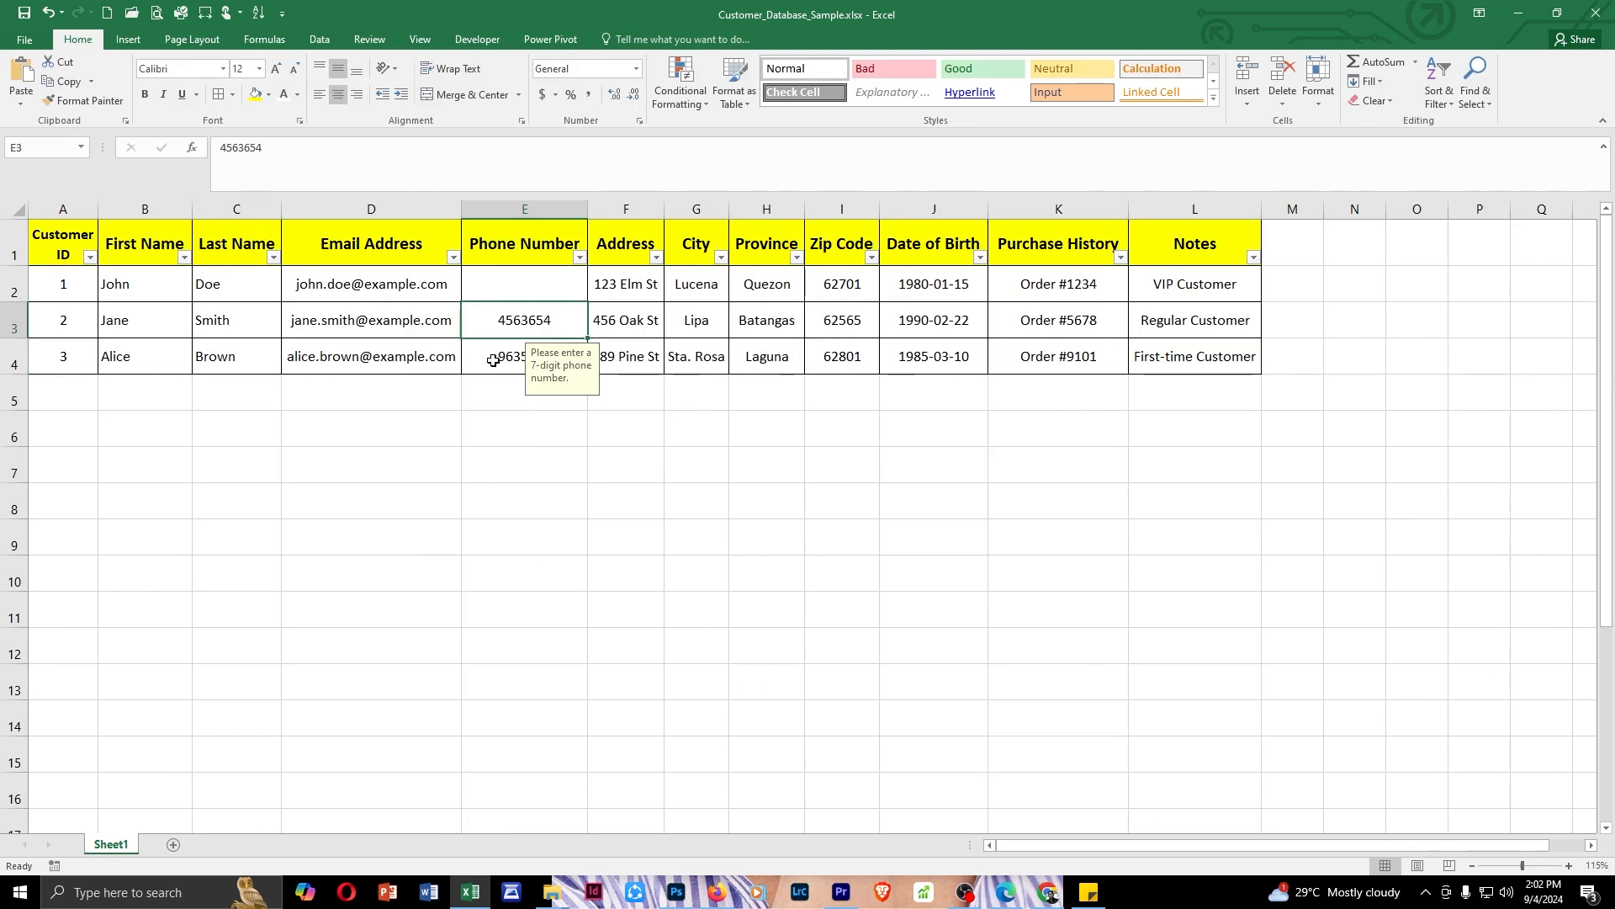
click(493, 360)
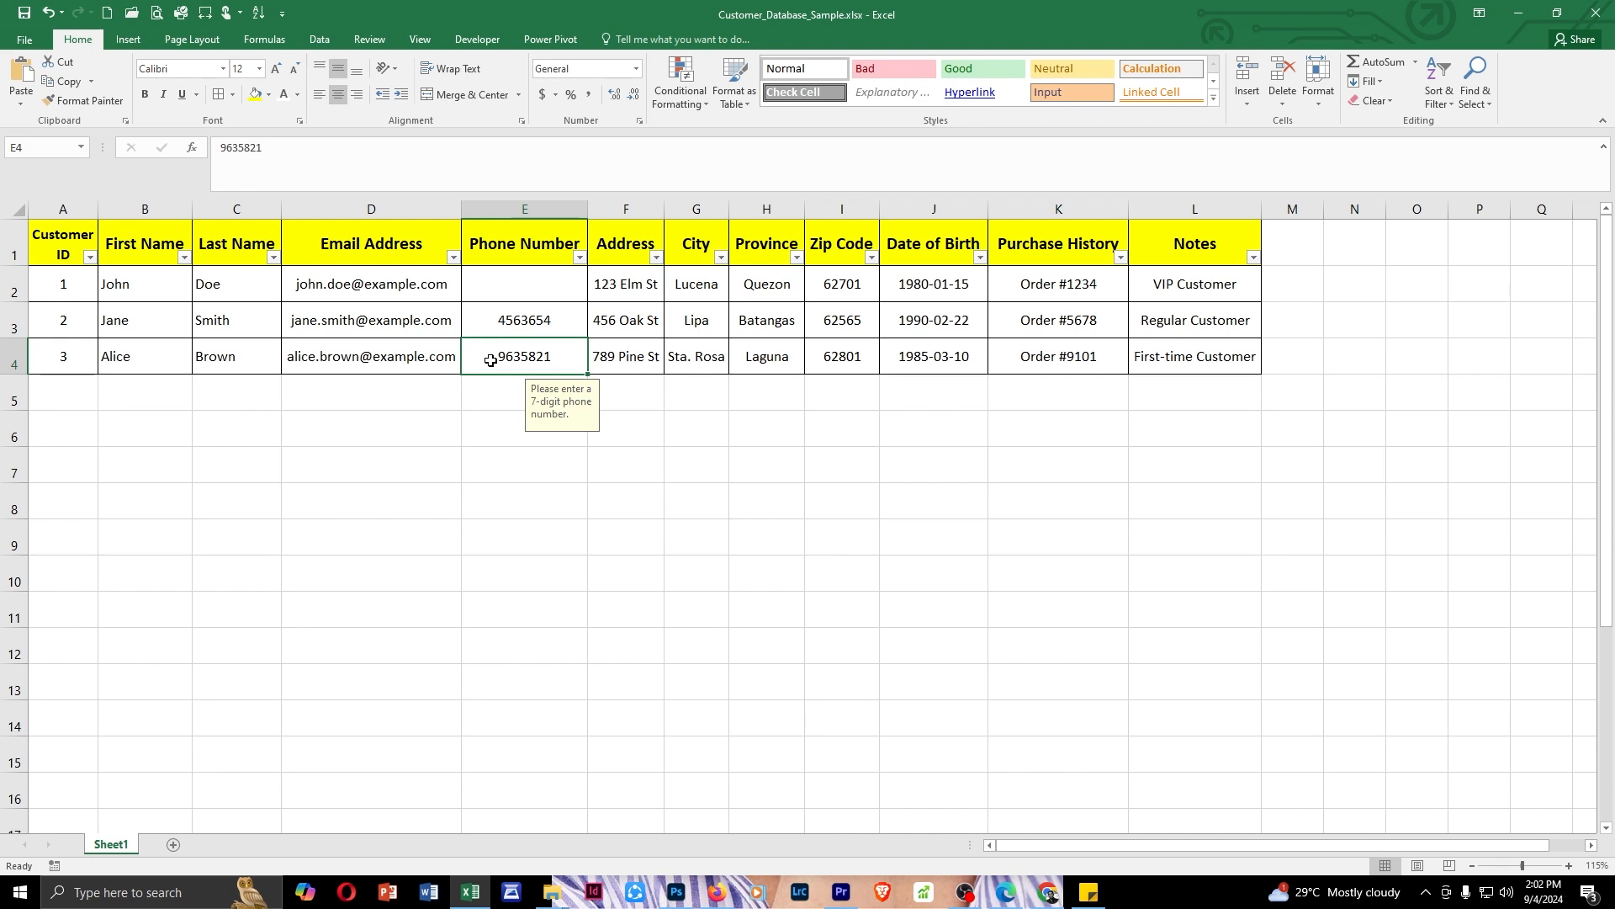
- Apply data validation to the Phone Number column that allows only a text length equal to 7
click(505, 210)
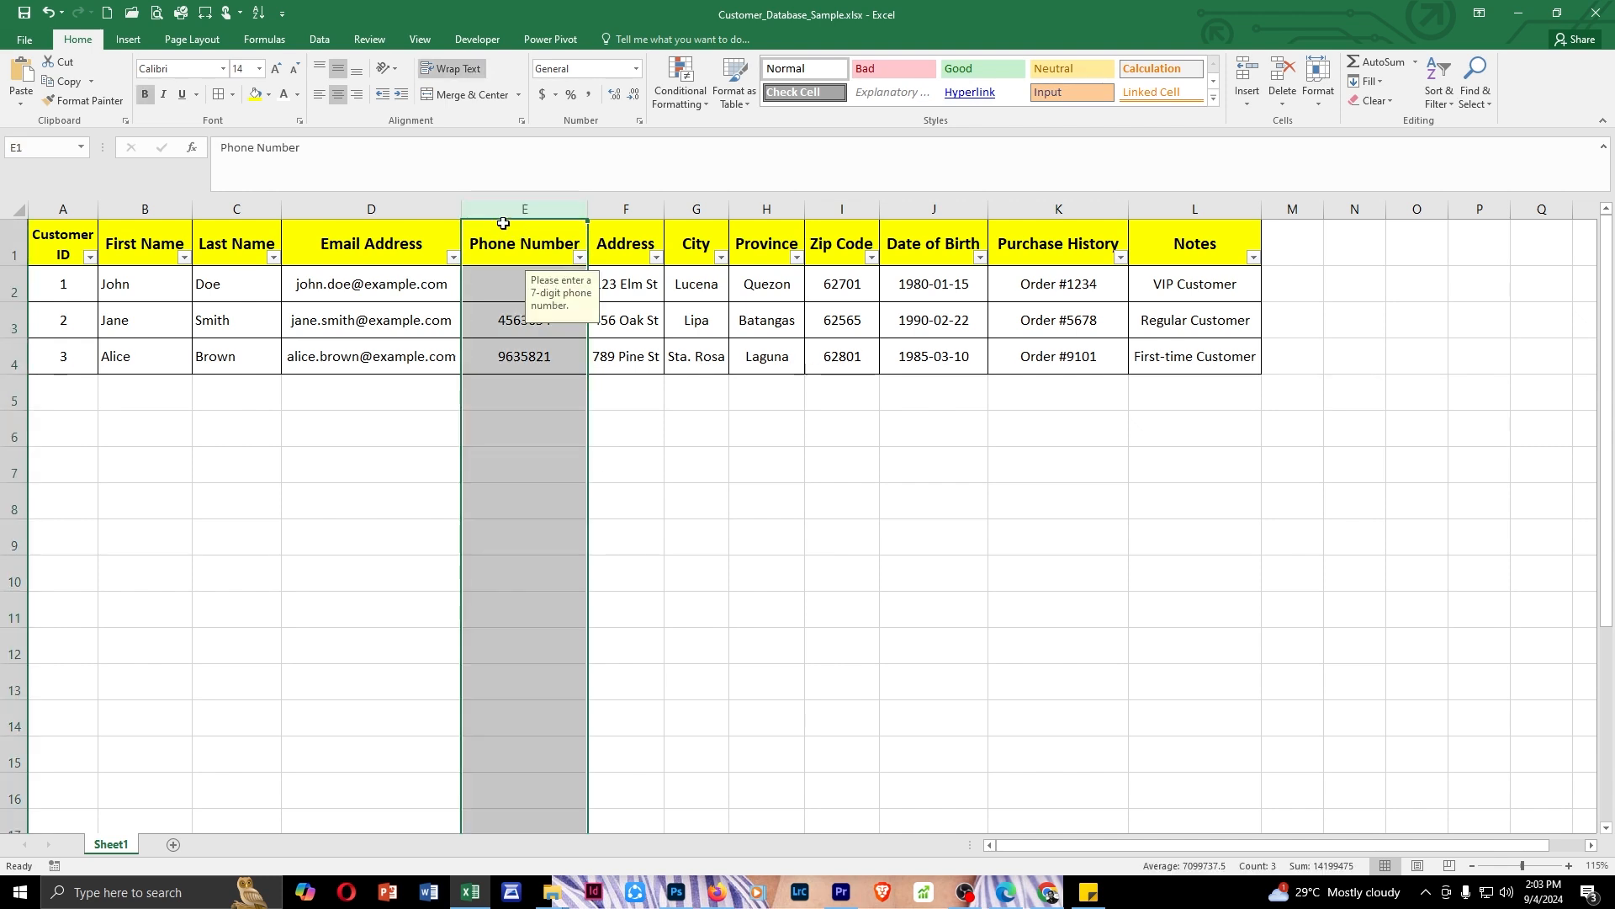
click(319, 40)
click(831, 113)
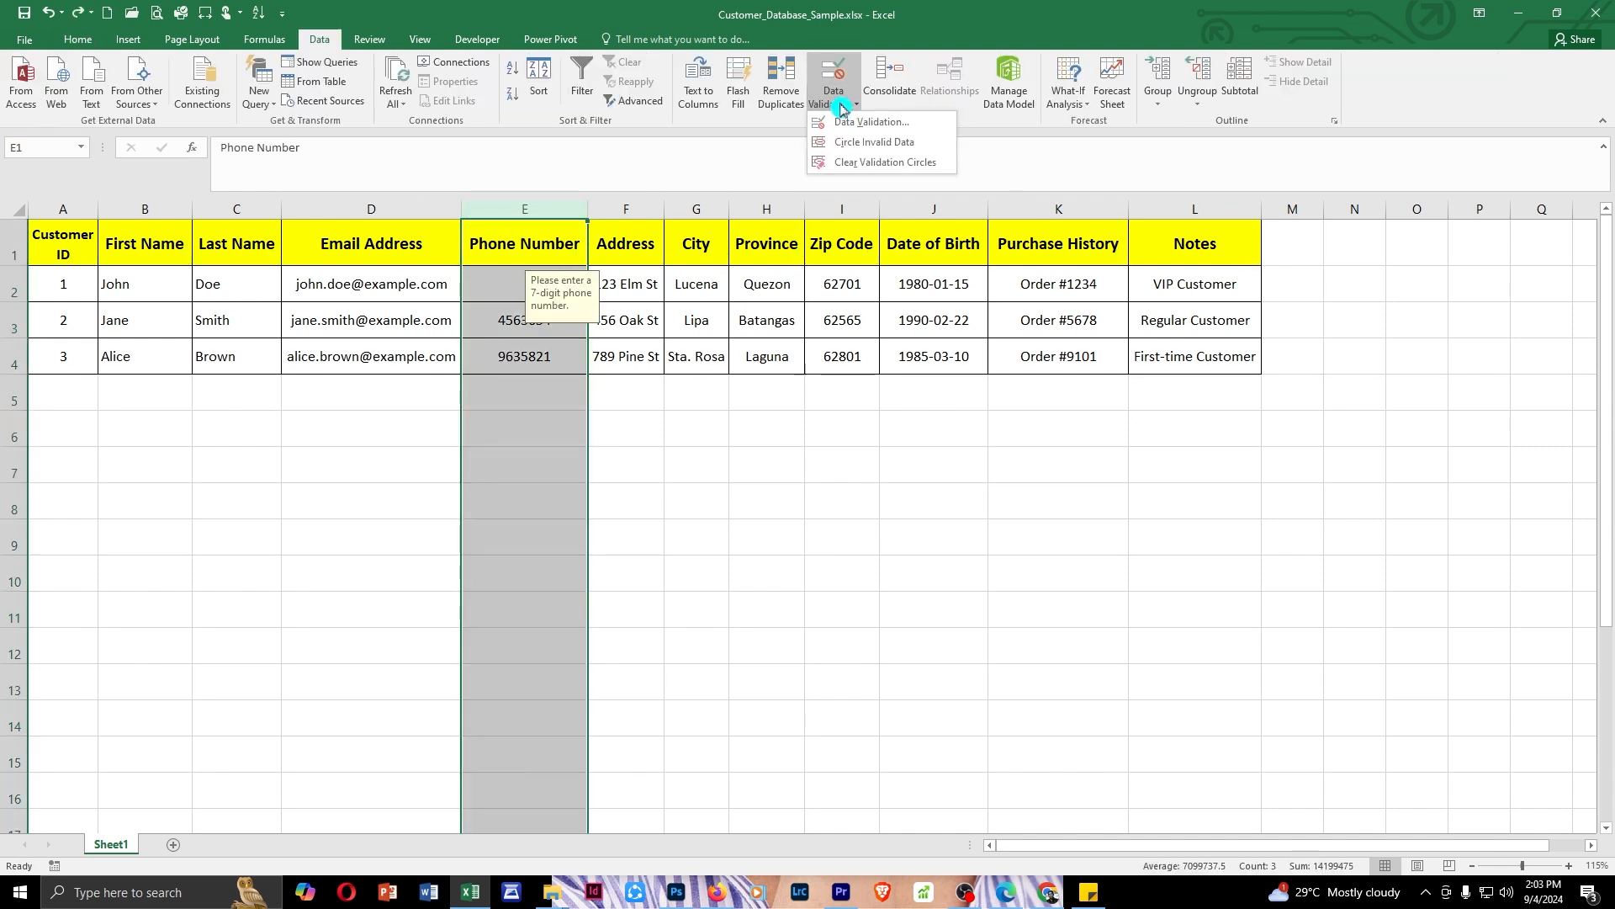
click(926, 126)
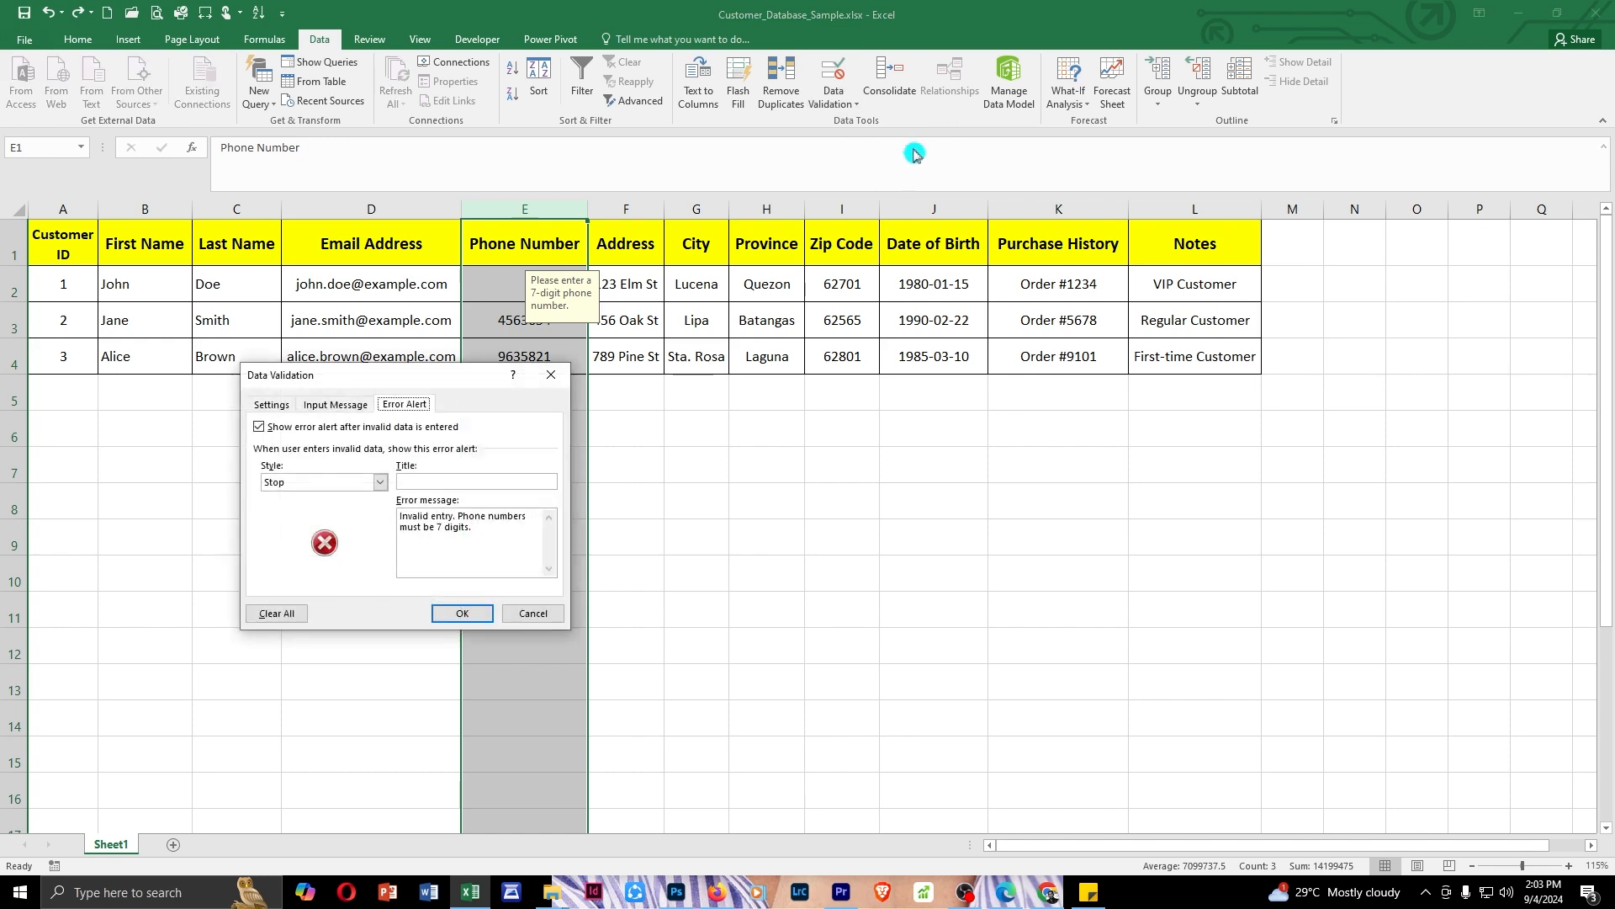
click(271, 404)
click(382, 460)
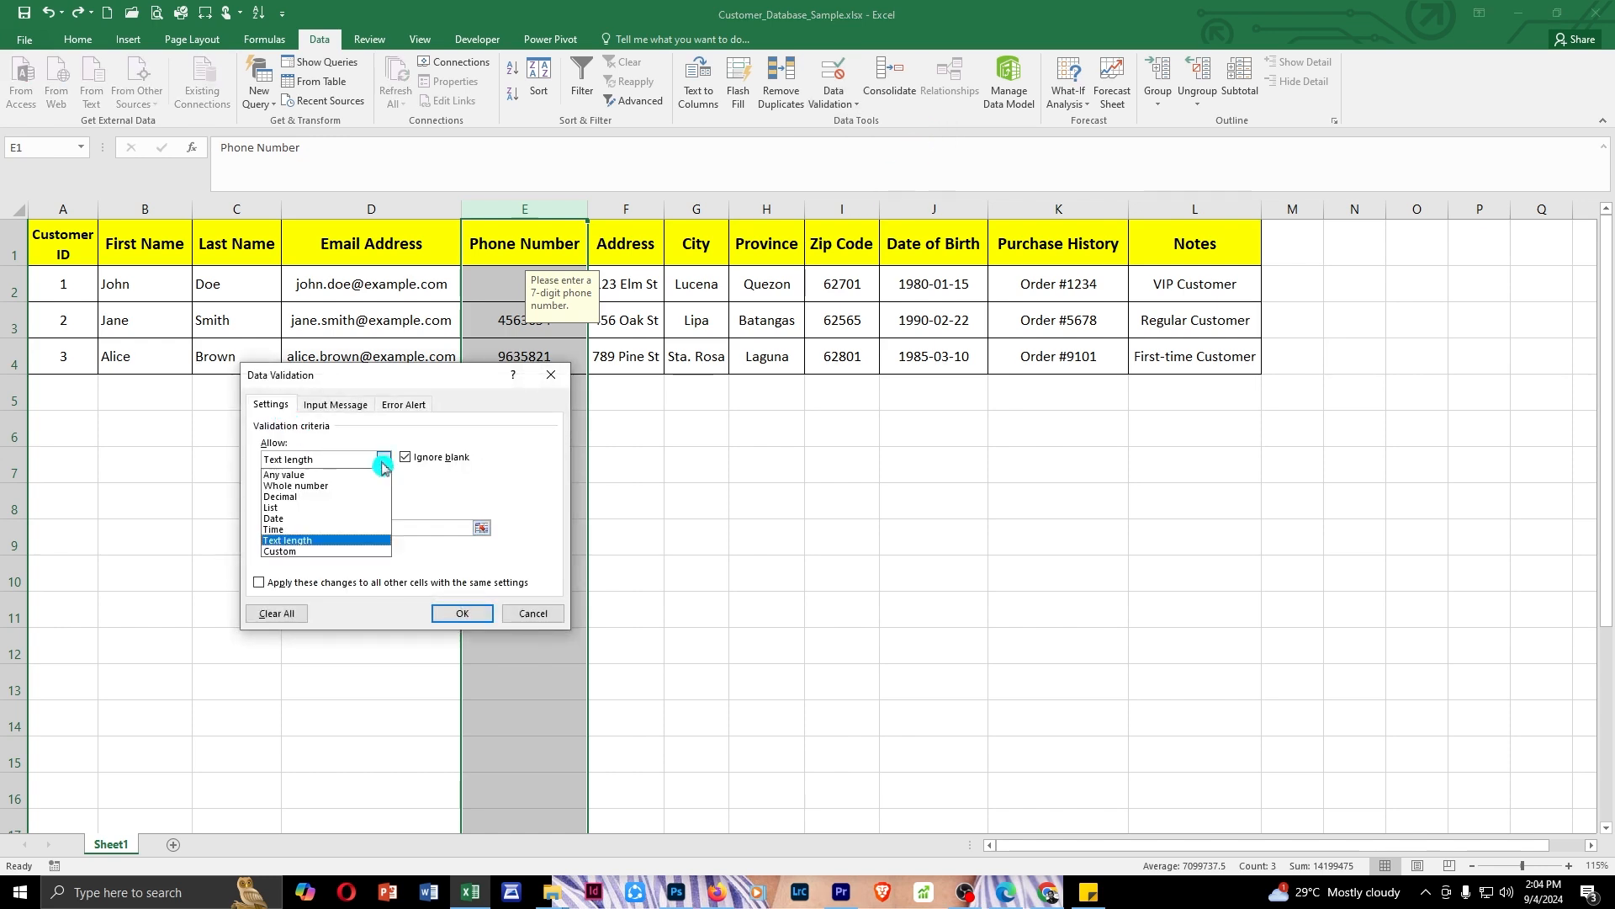
click(347, 542)
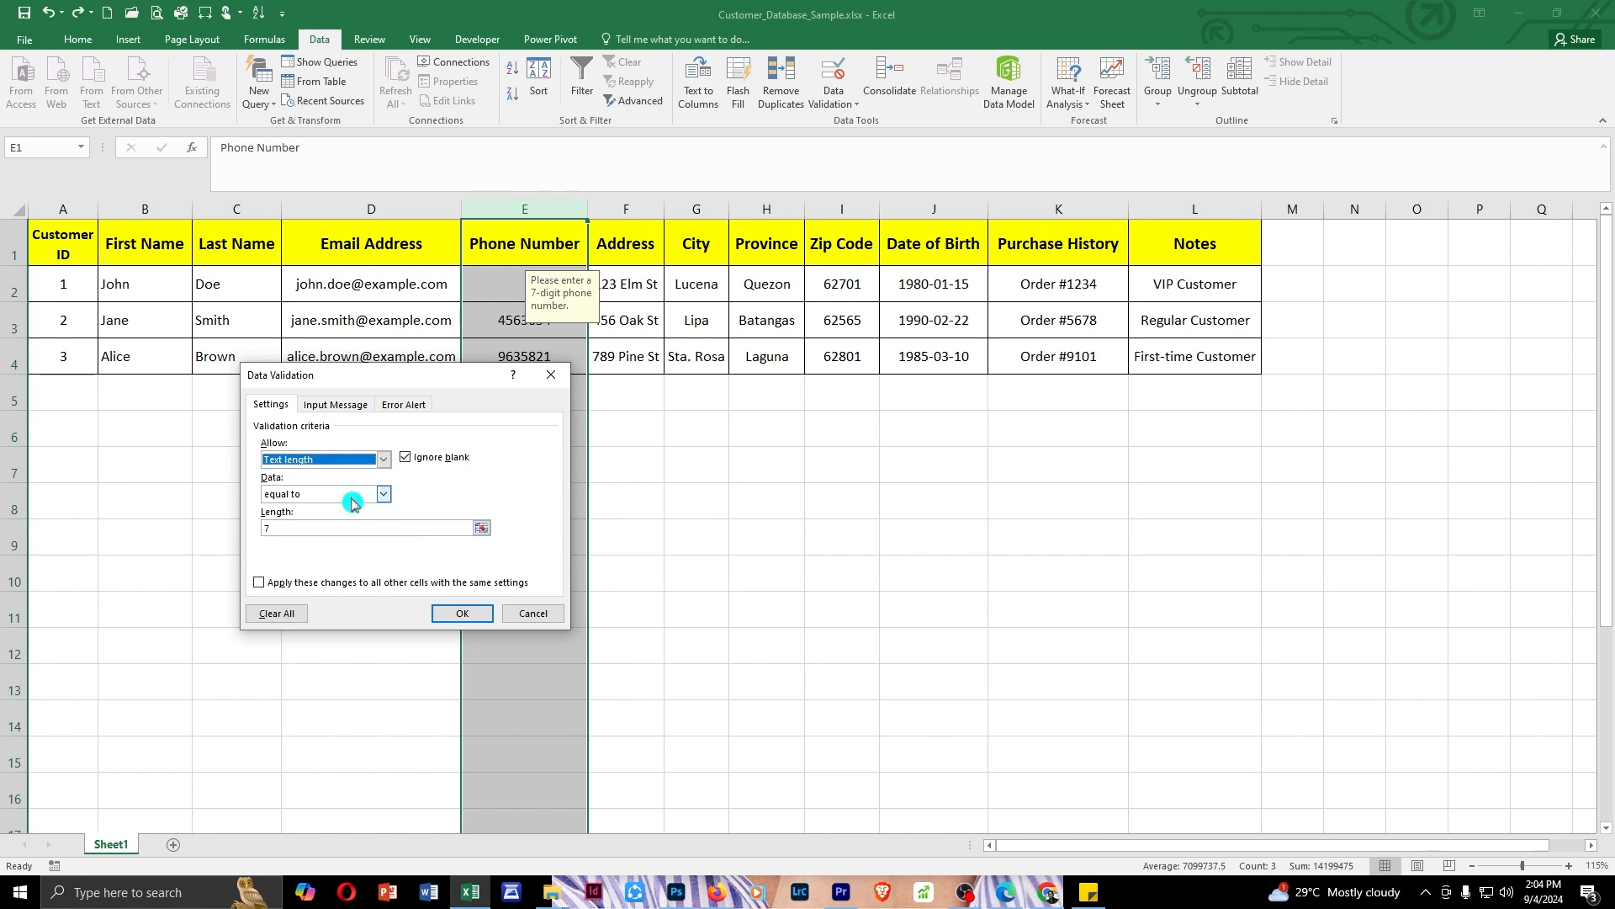
click(352, 496)
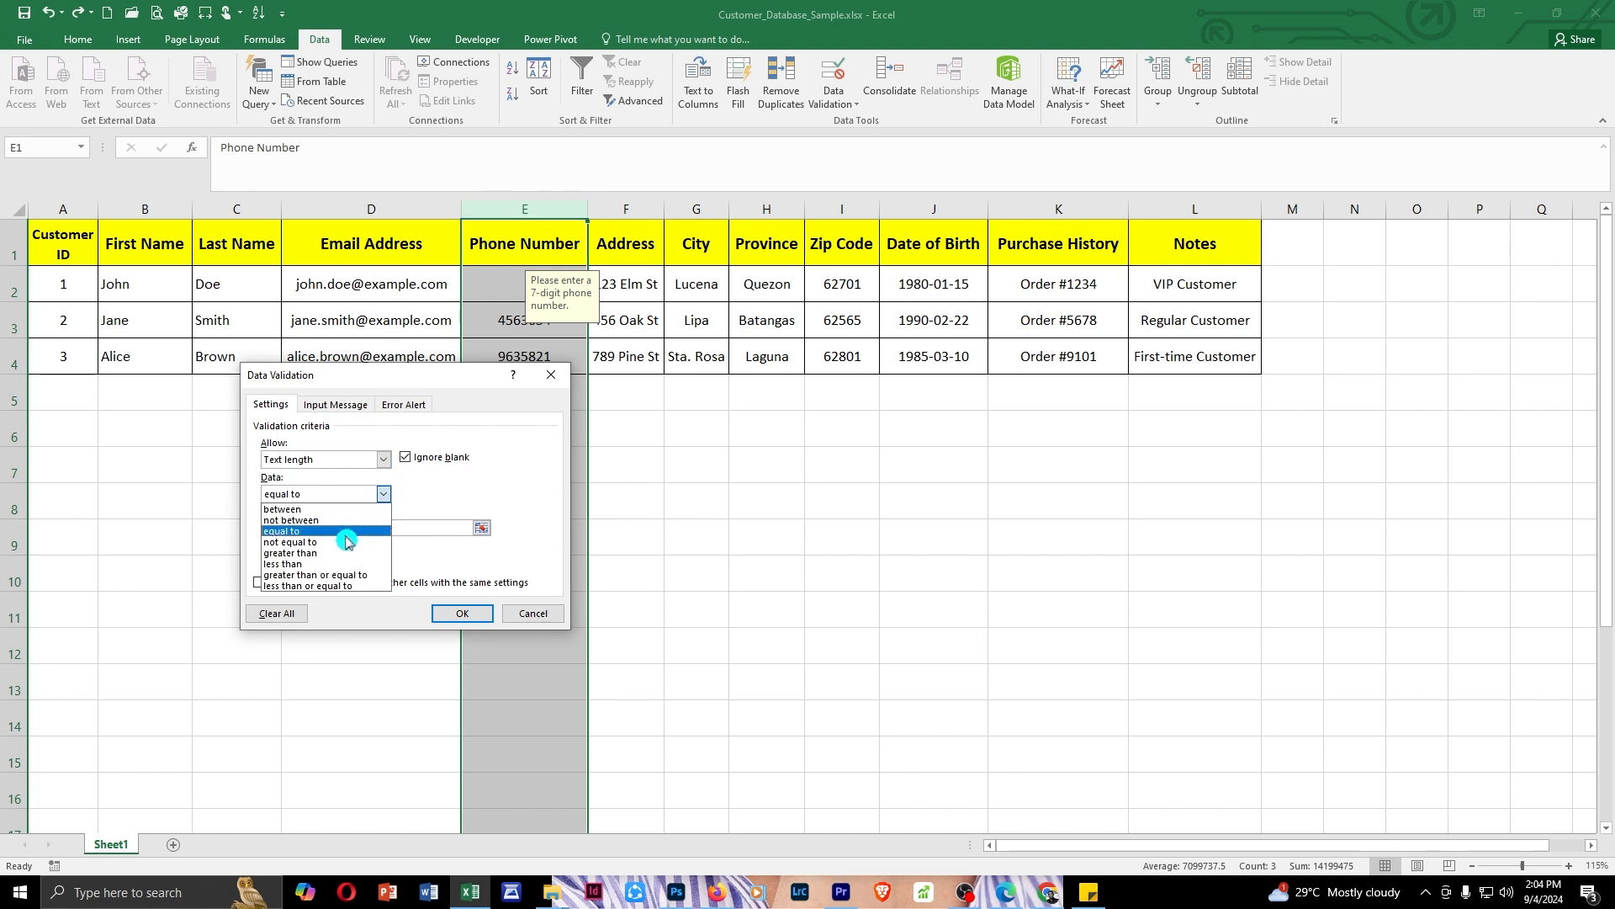
click(345, 535)
key(Tab)
text(7)
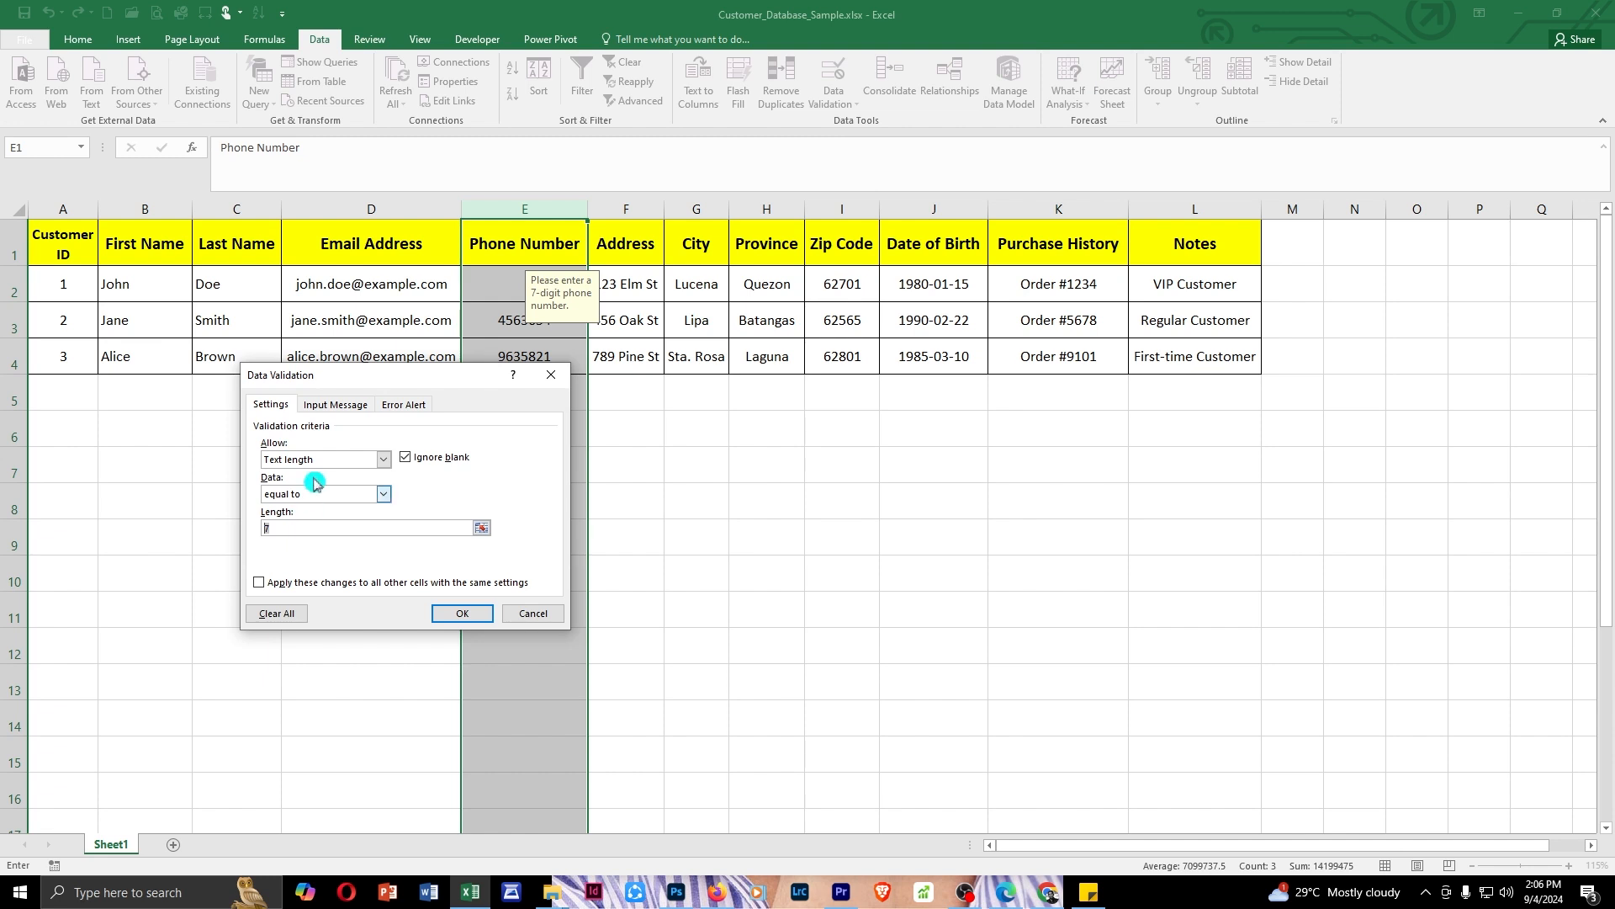
- Give the Phone Number validation the input message "Please enter a 7-digit phone number." and Stop alert "Invalid entry. Phone numbers must be 7 digits."
click(333, 405)
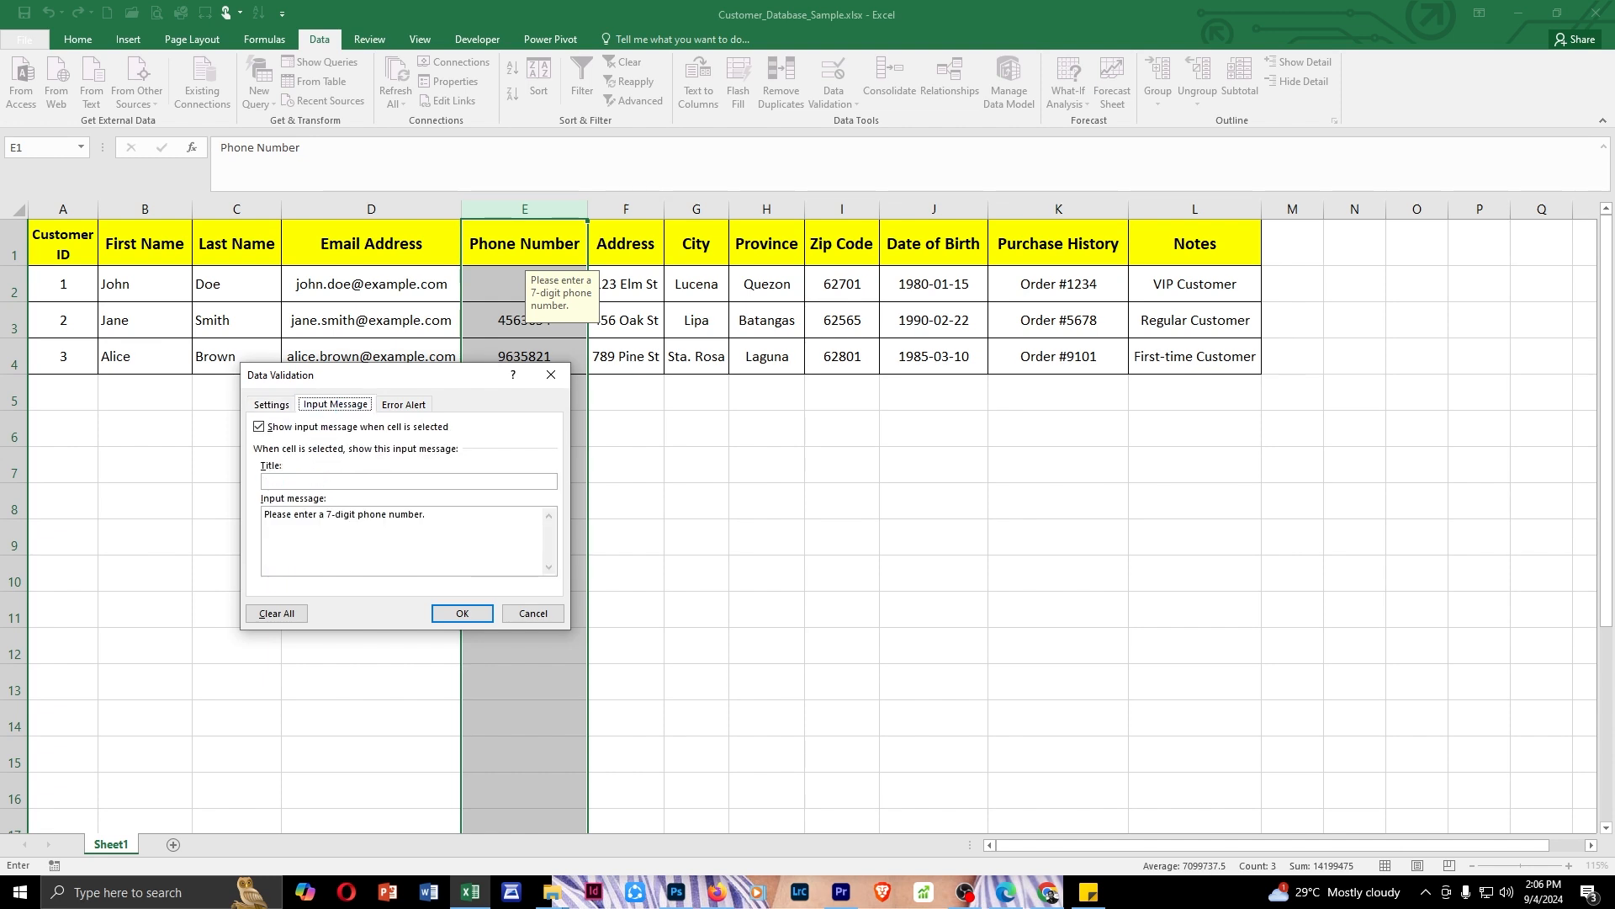
click(455, 521)
click(406, 406)
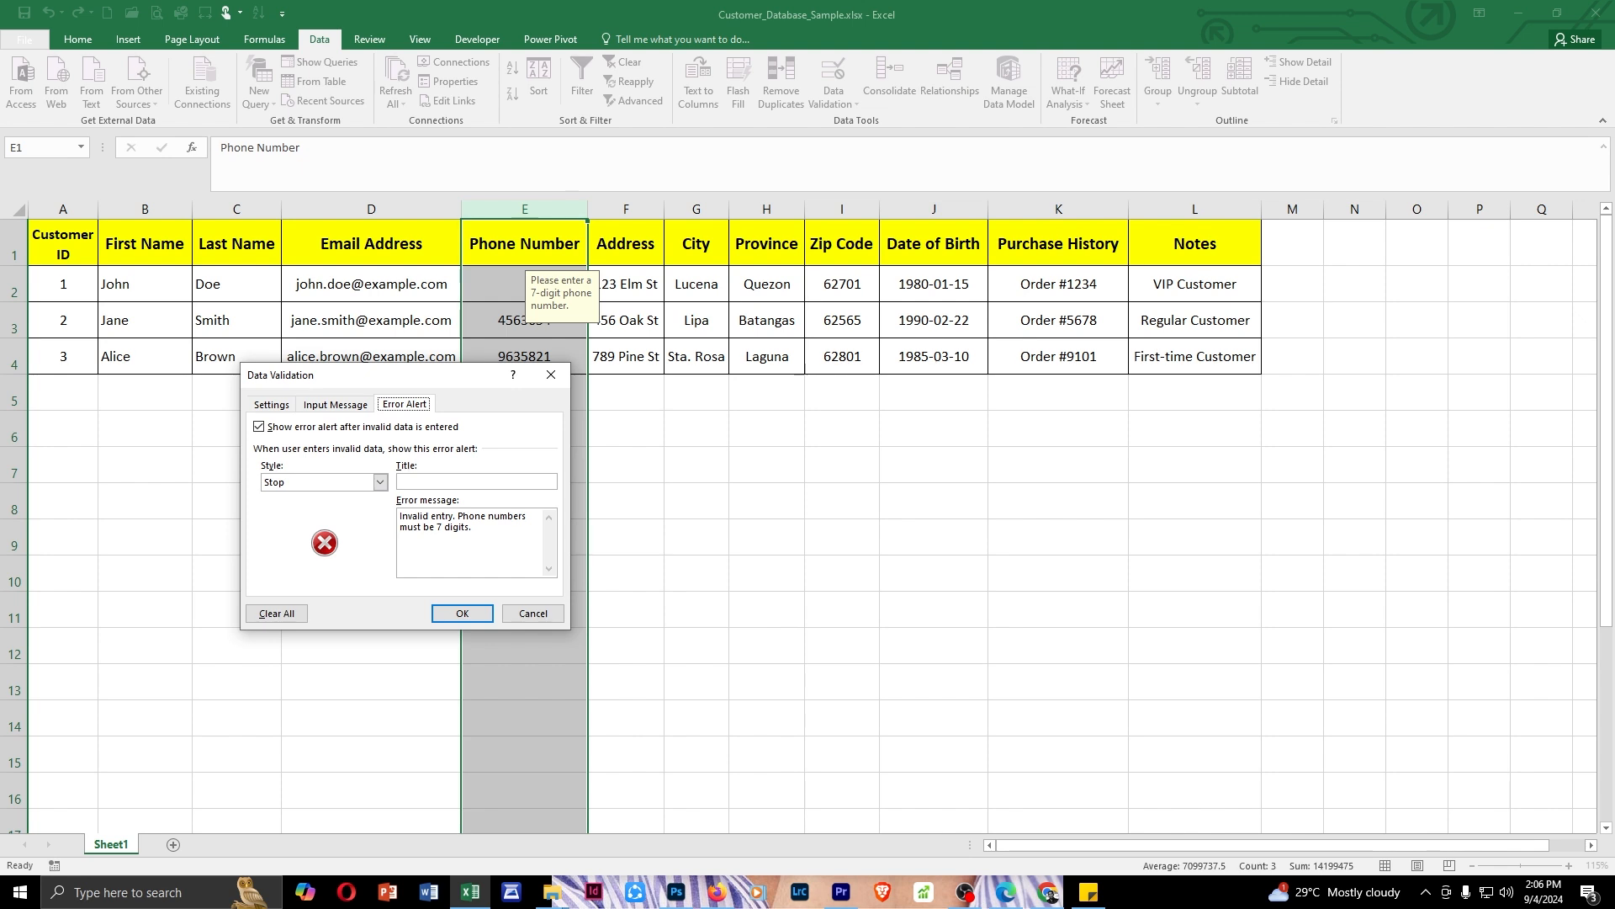
click(484, 614)
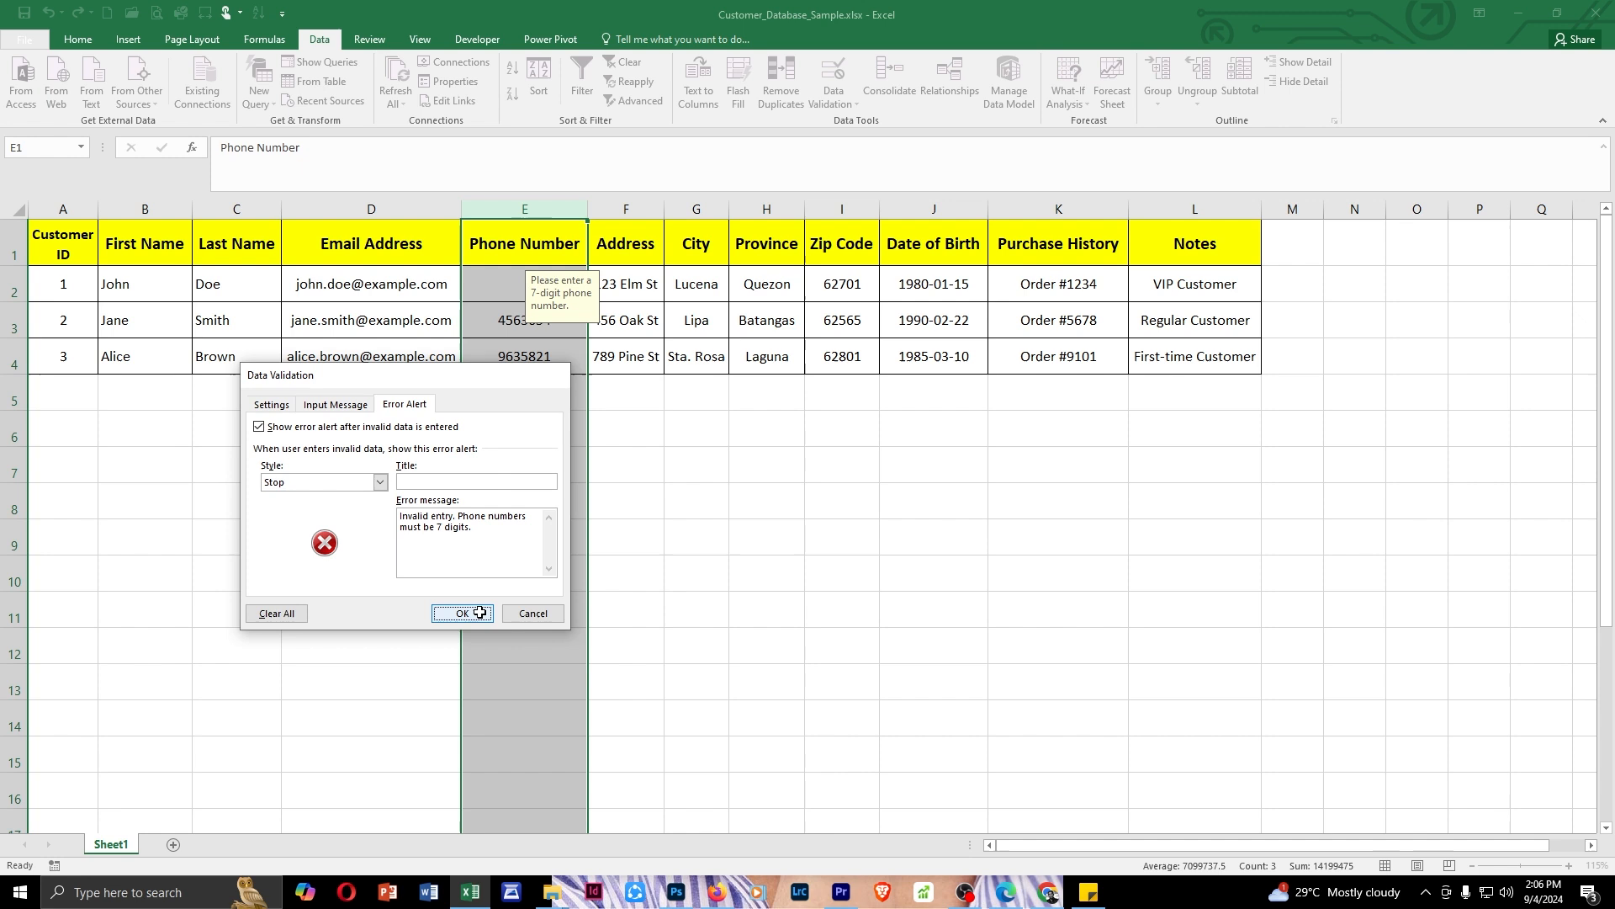
- Test the Phone Number validation by entering an eight-digit number for the first customer in E2
click(495, 271)
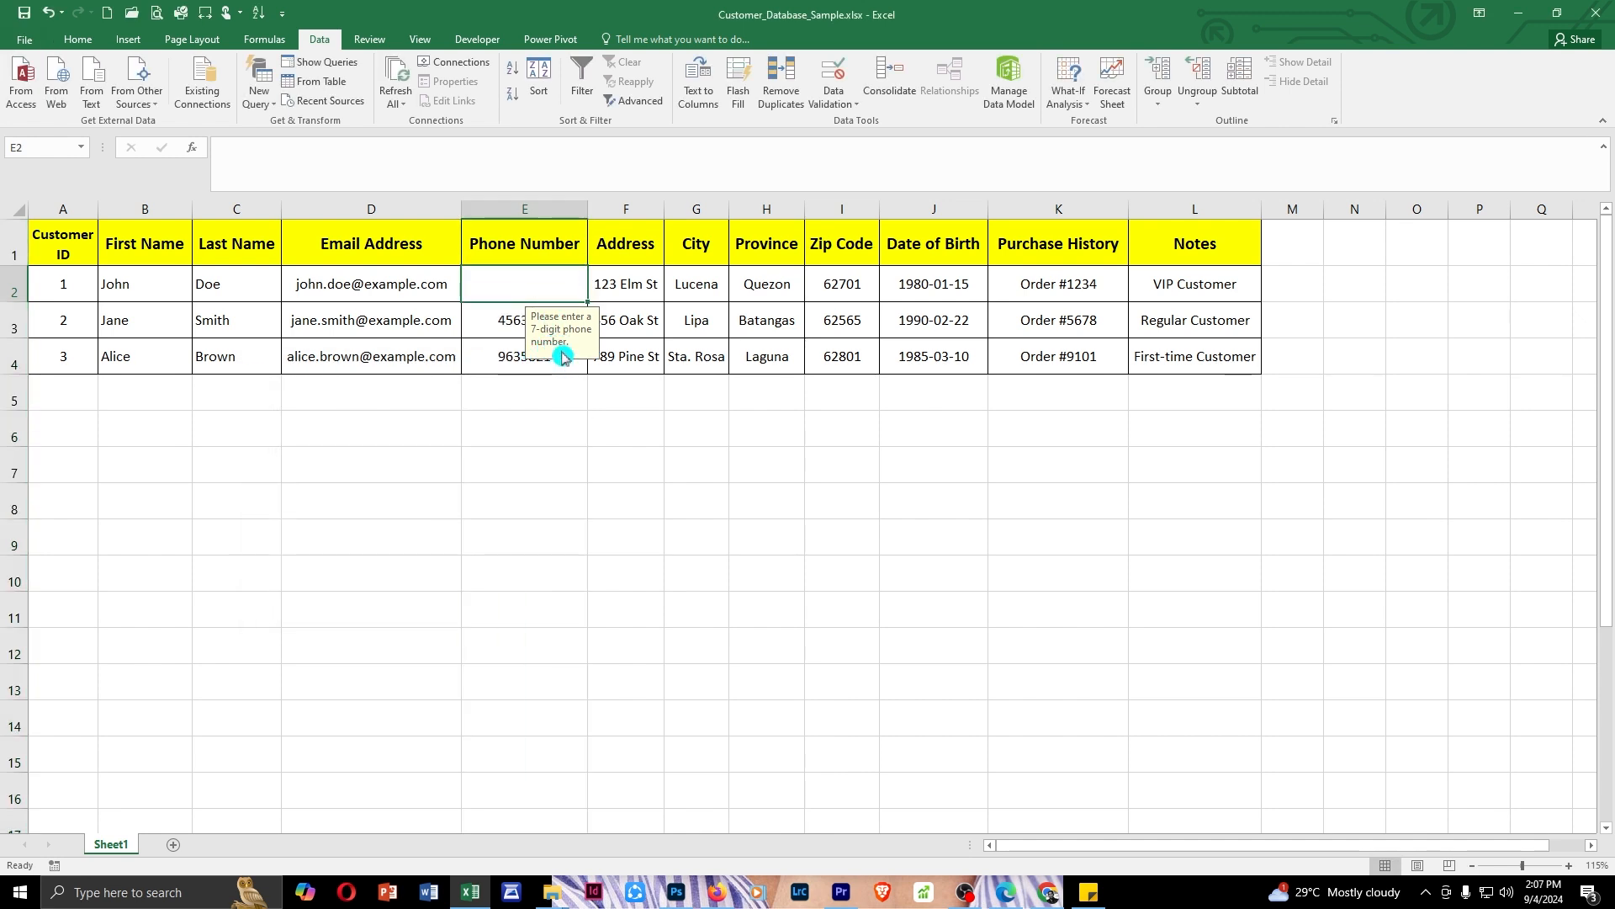
text(373)
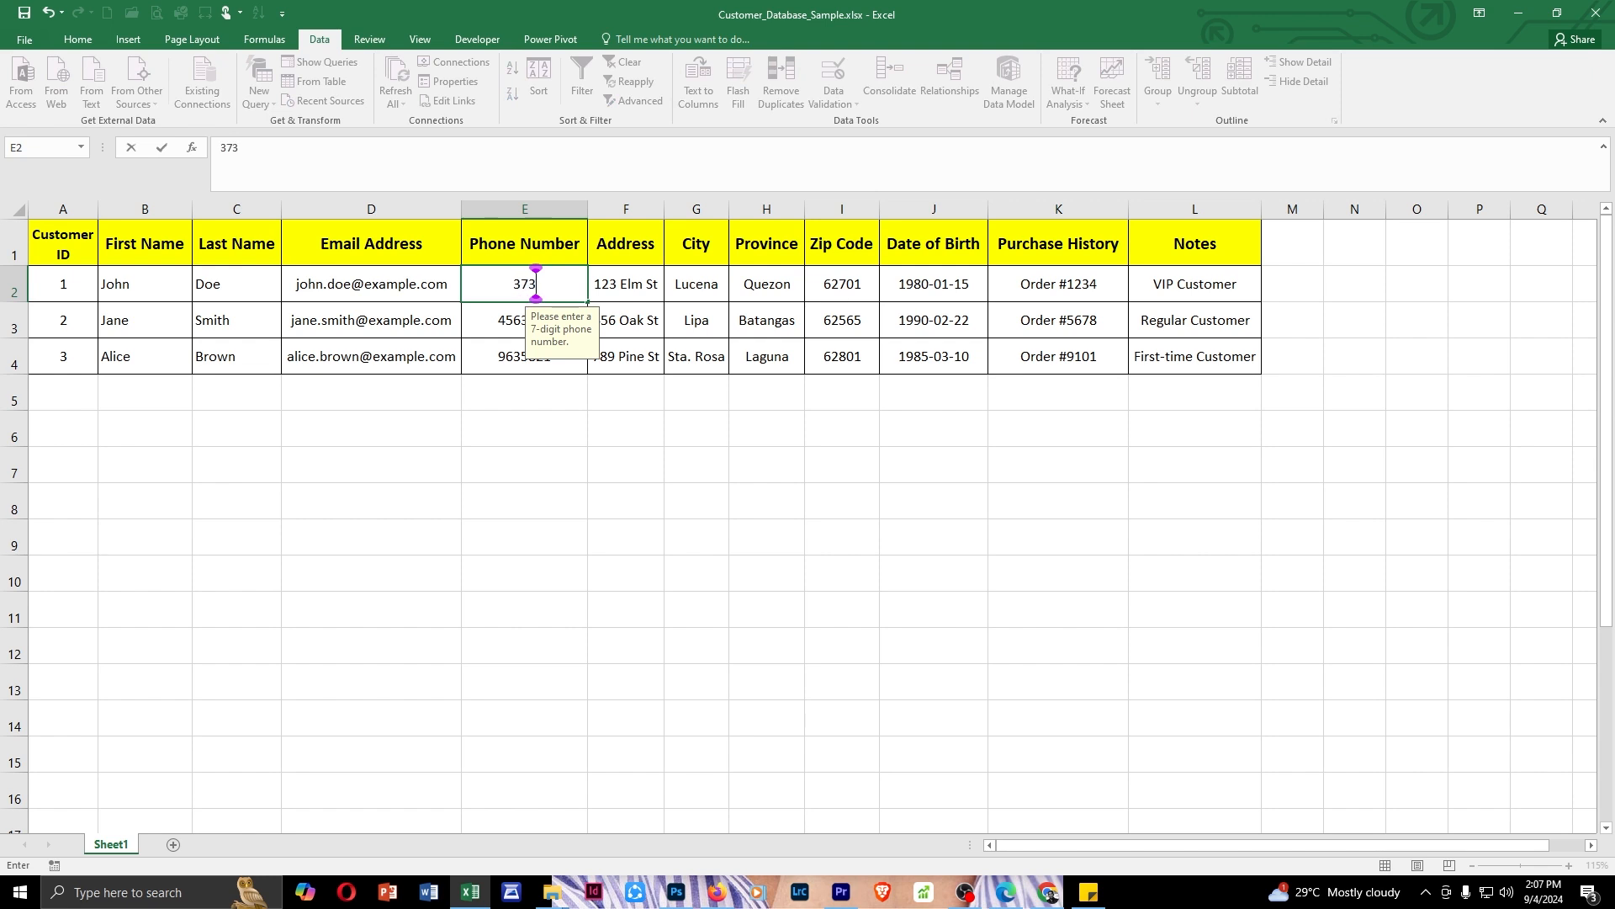
text(41125)
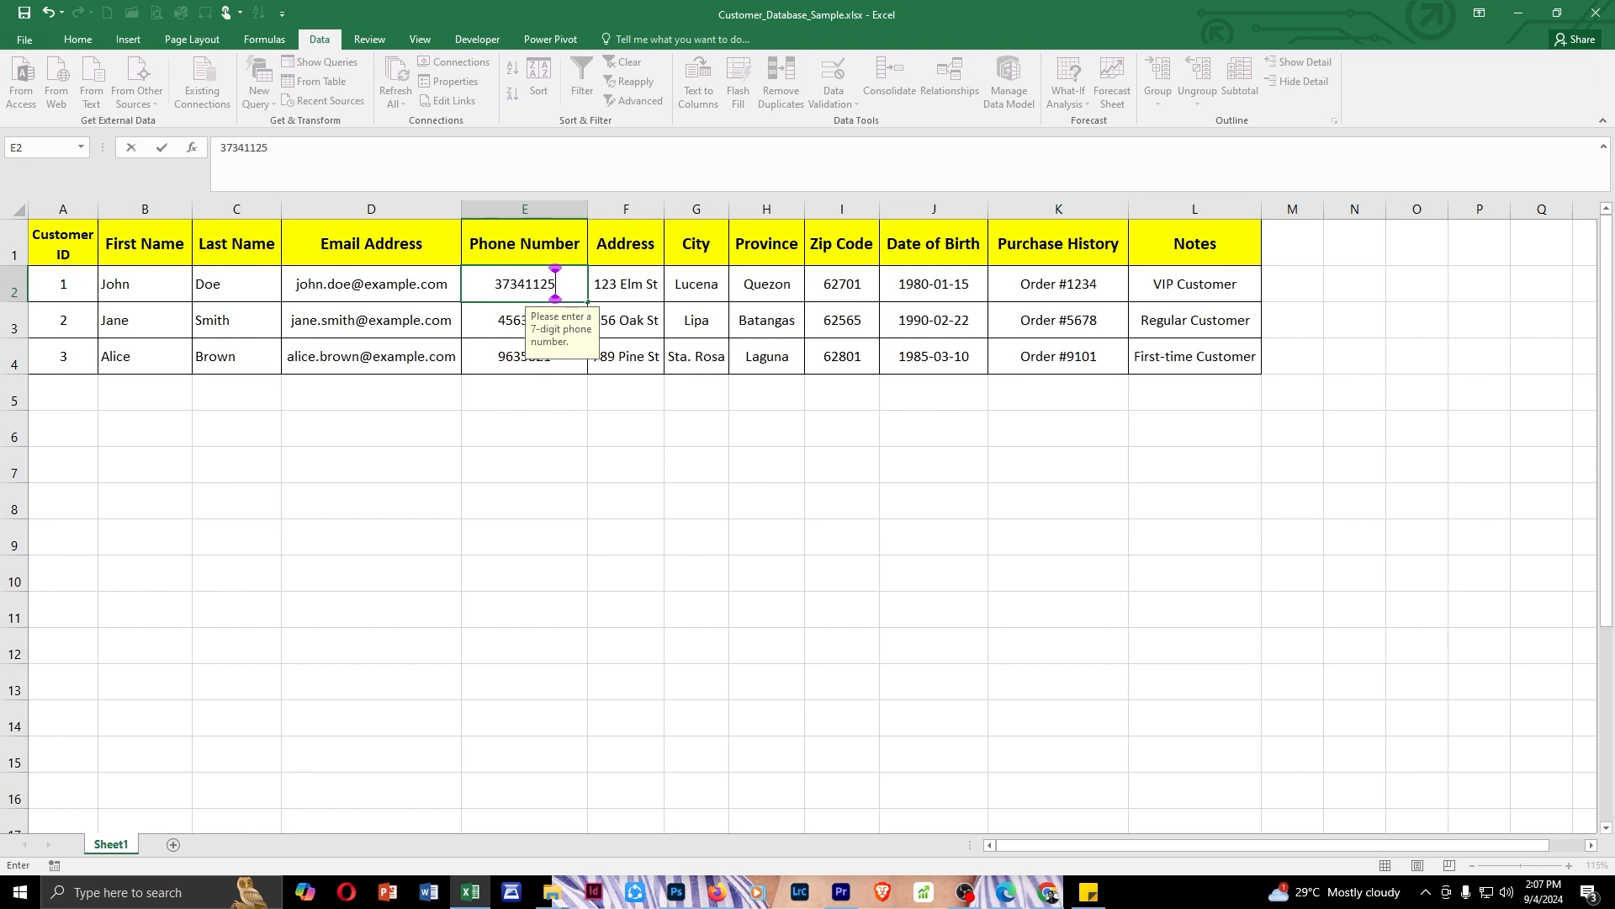
click(580, 412)
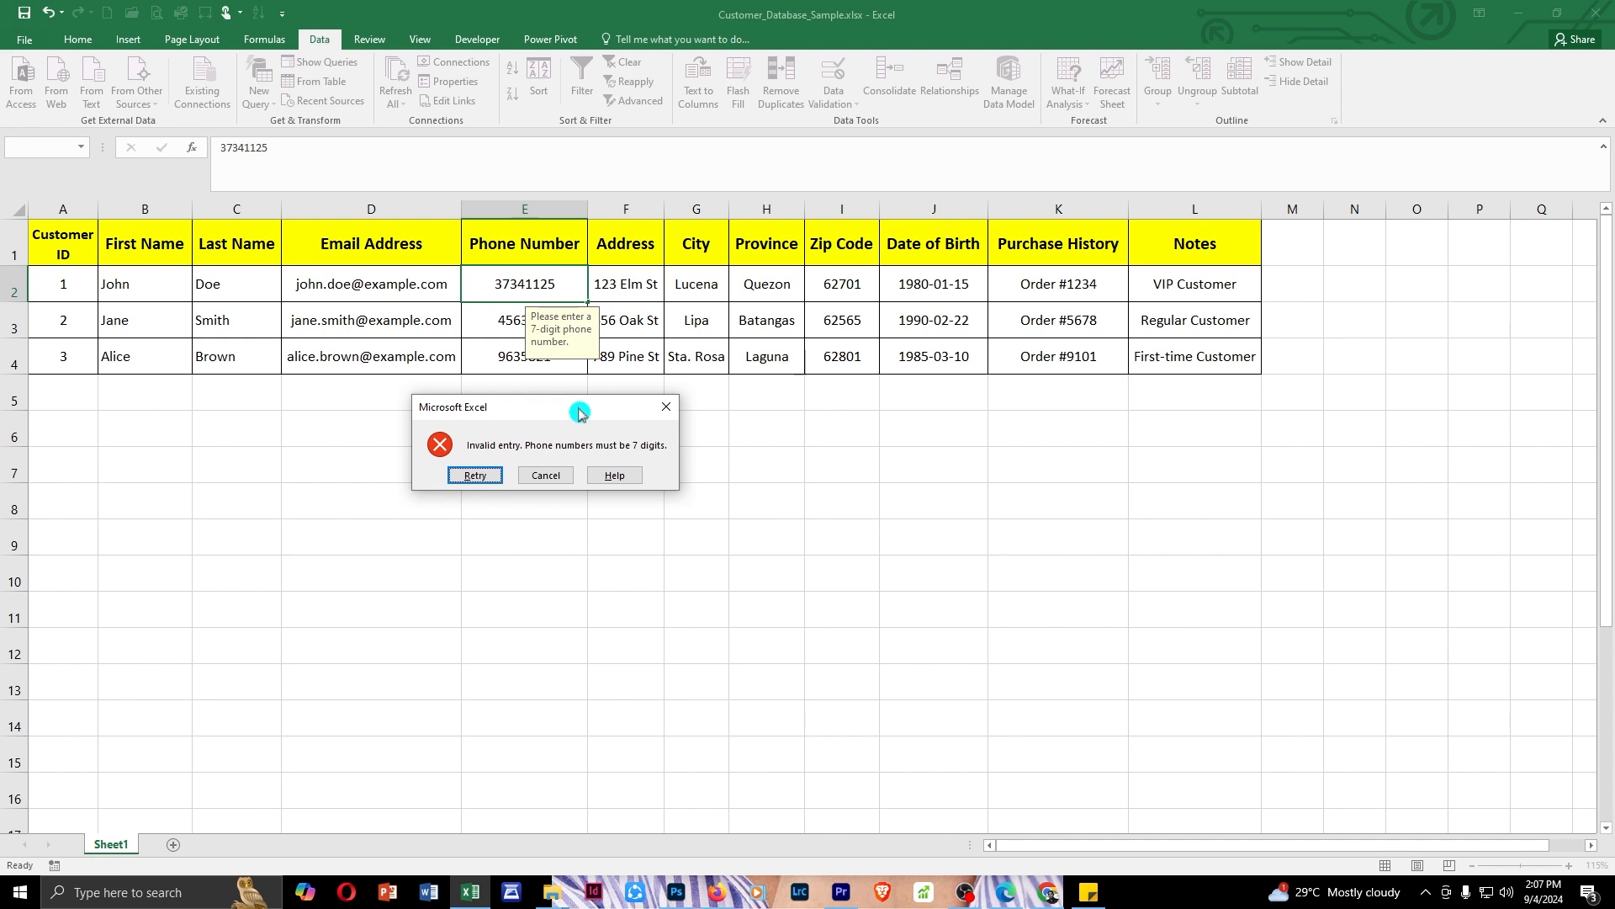
click(476, 474)
- Enter a seven-digit phone number for the first customer in E2
text(3)
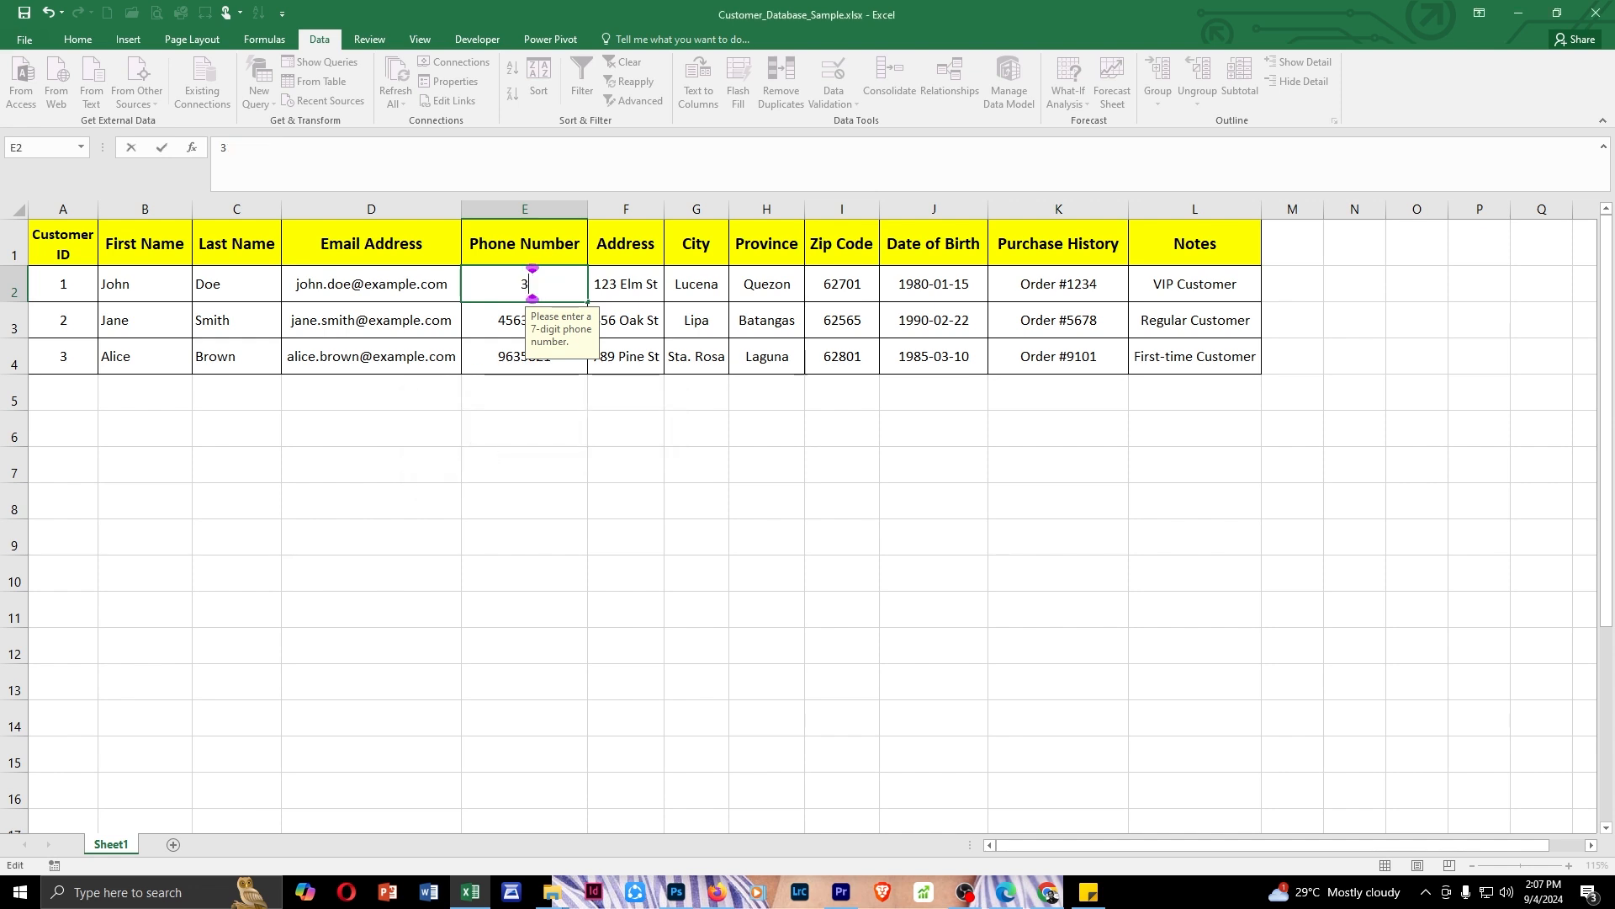
text(731441)
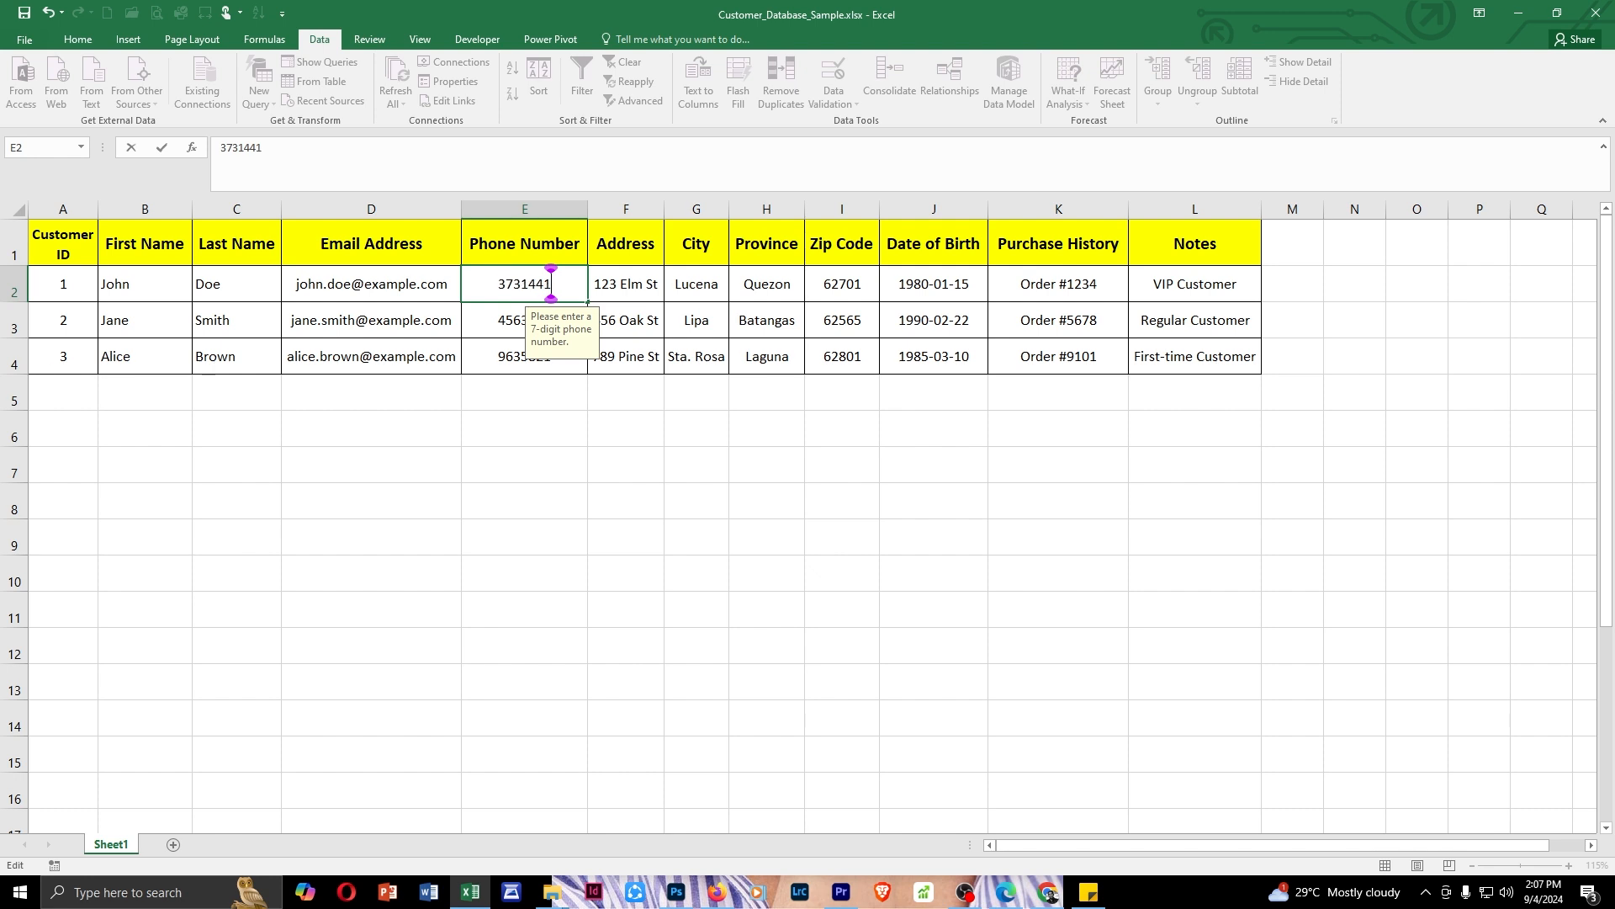
click(500, 366)
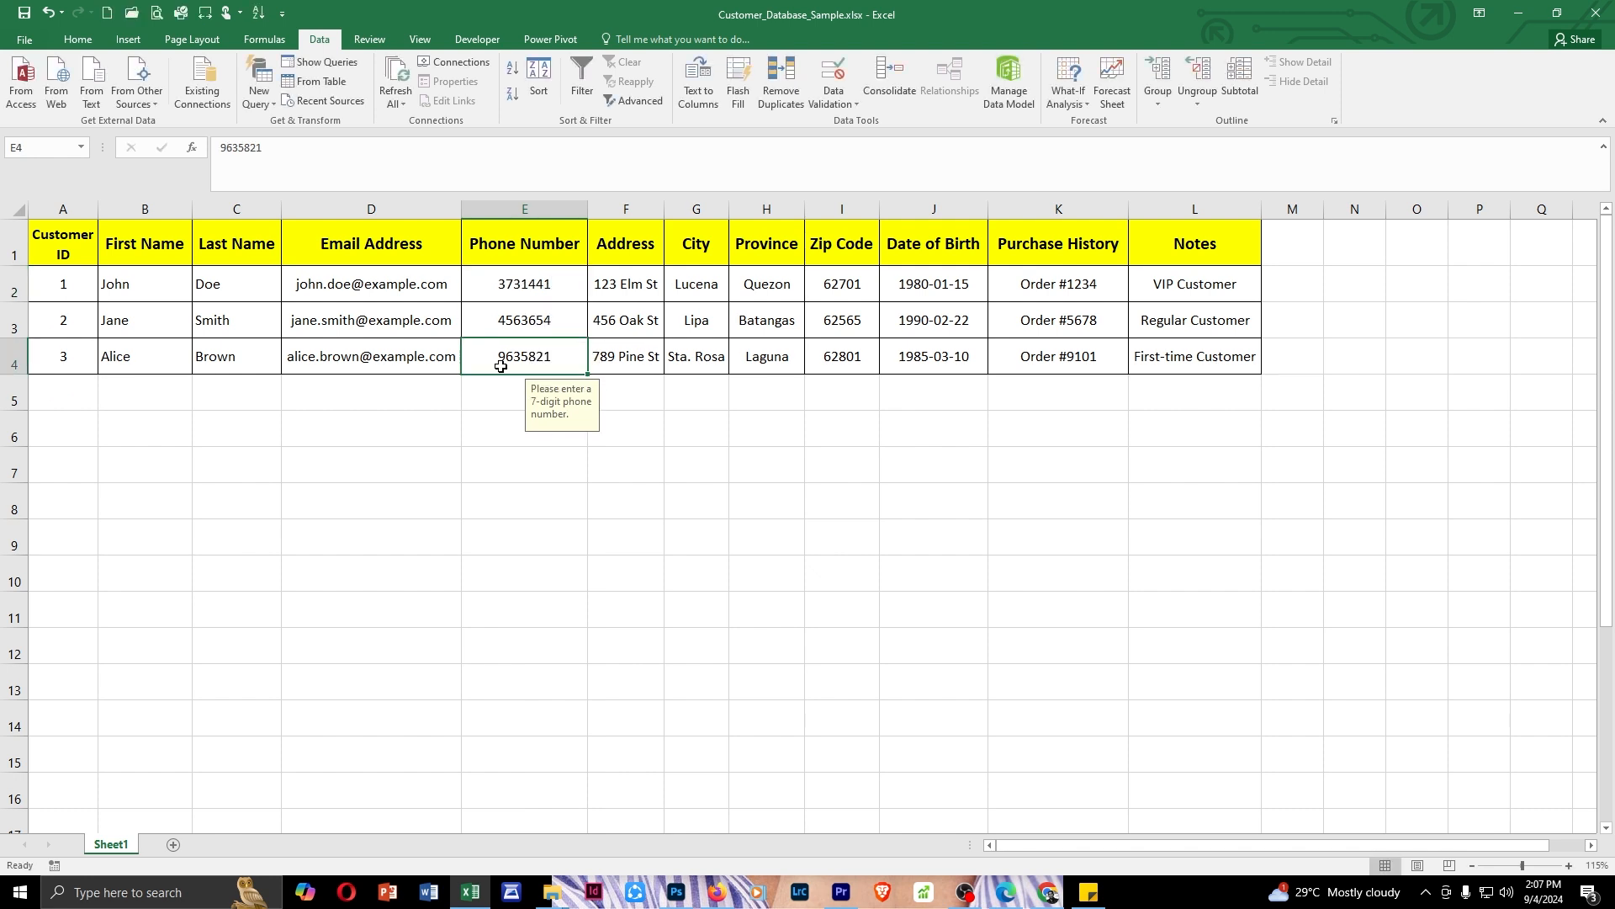
- Apply custom data validation to the Email Address column with the formula =ISNUMBER(FIND("@",D2))
click(346, 201)
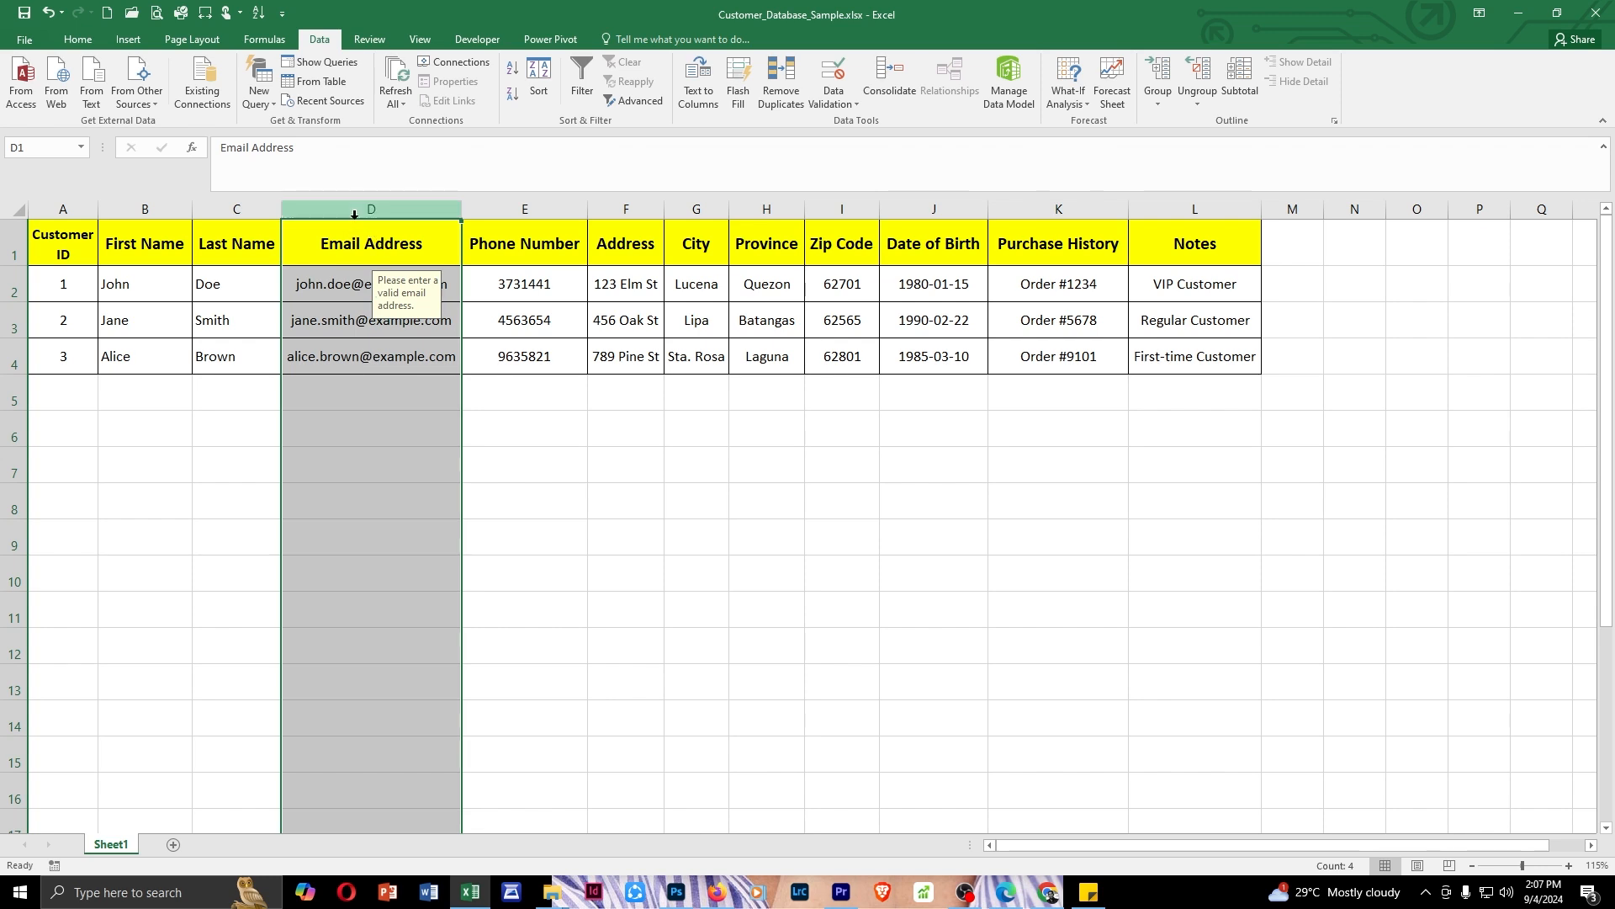
click(848, 105)
click(852, 125)
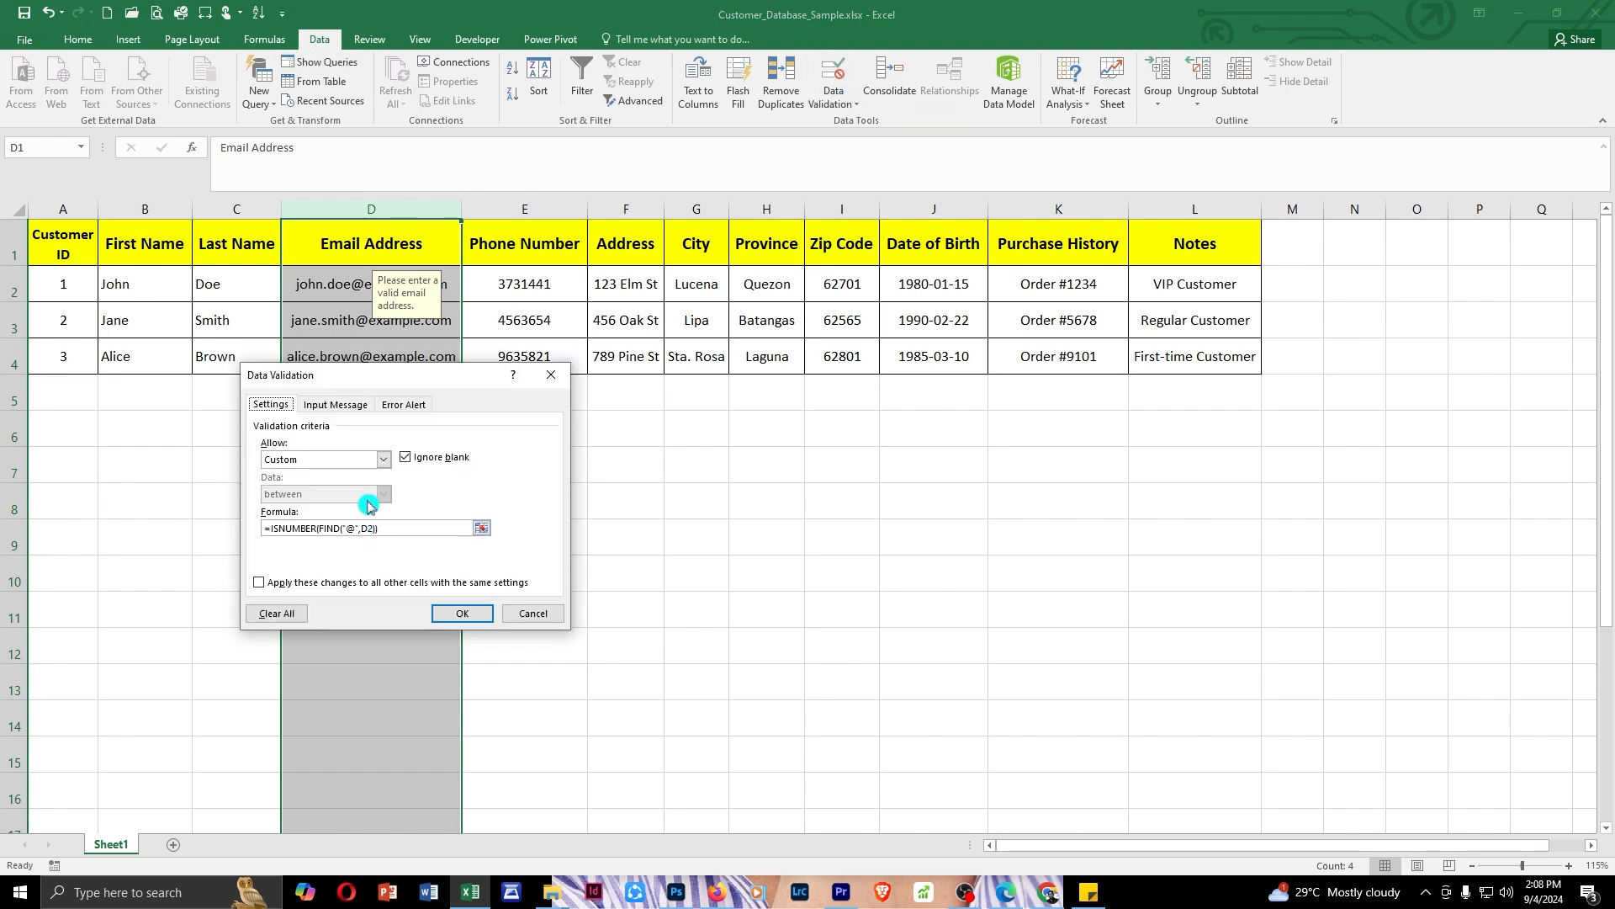
click(336, 460)
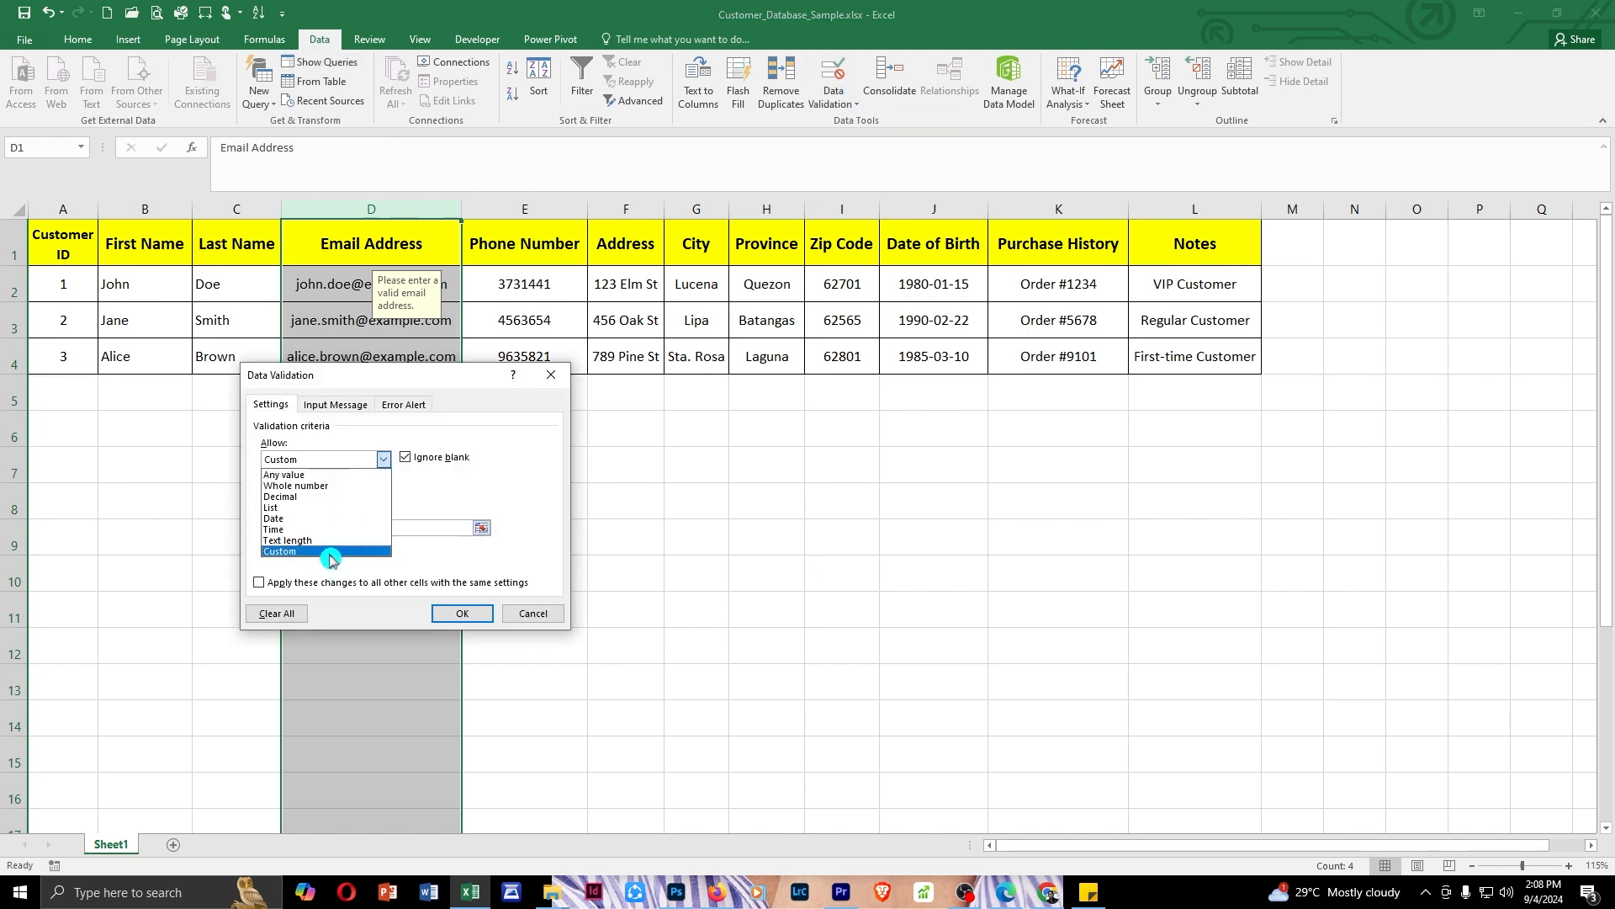
click(330, 559)
click(393, 528)
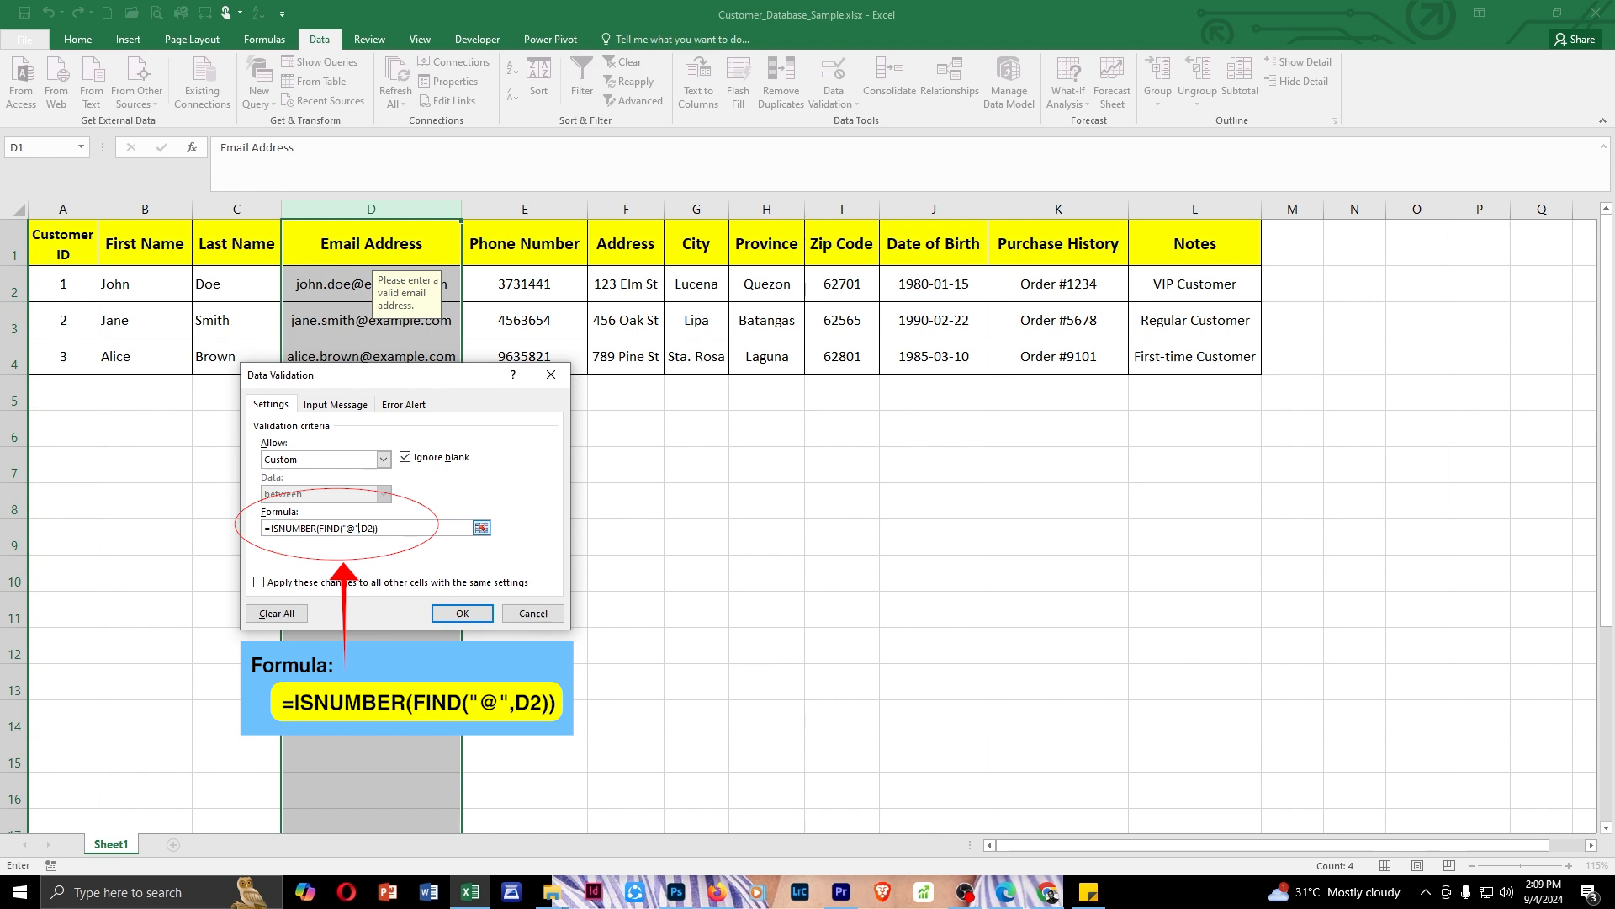
click(383, 527)
click(338, 299)
text())
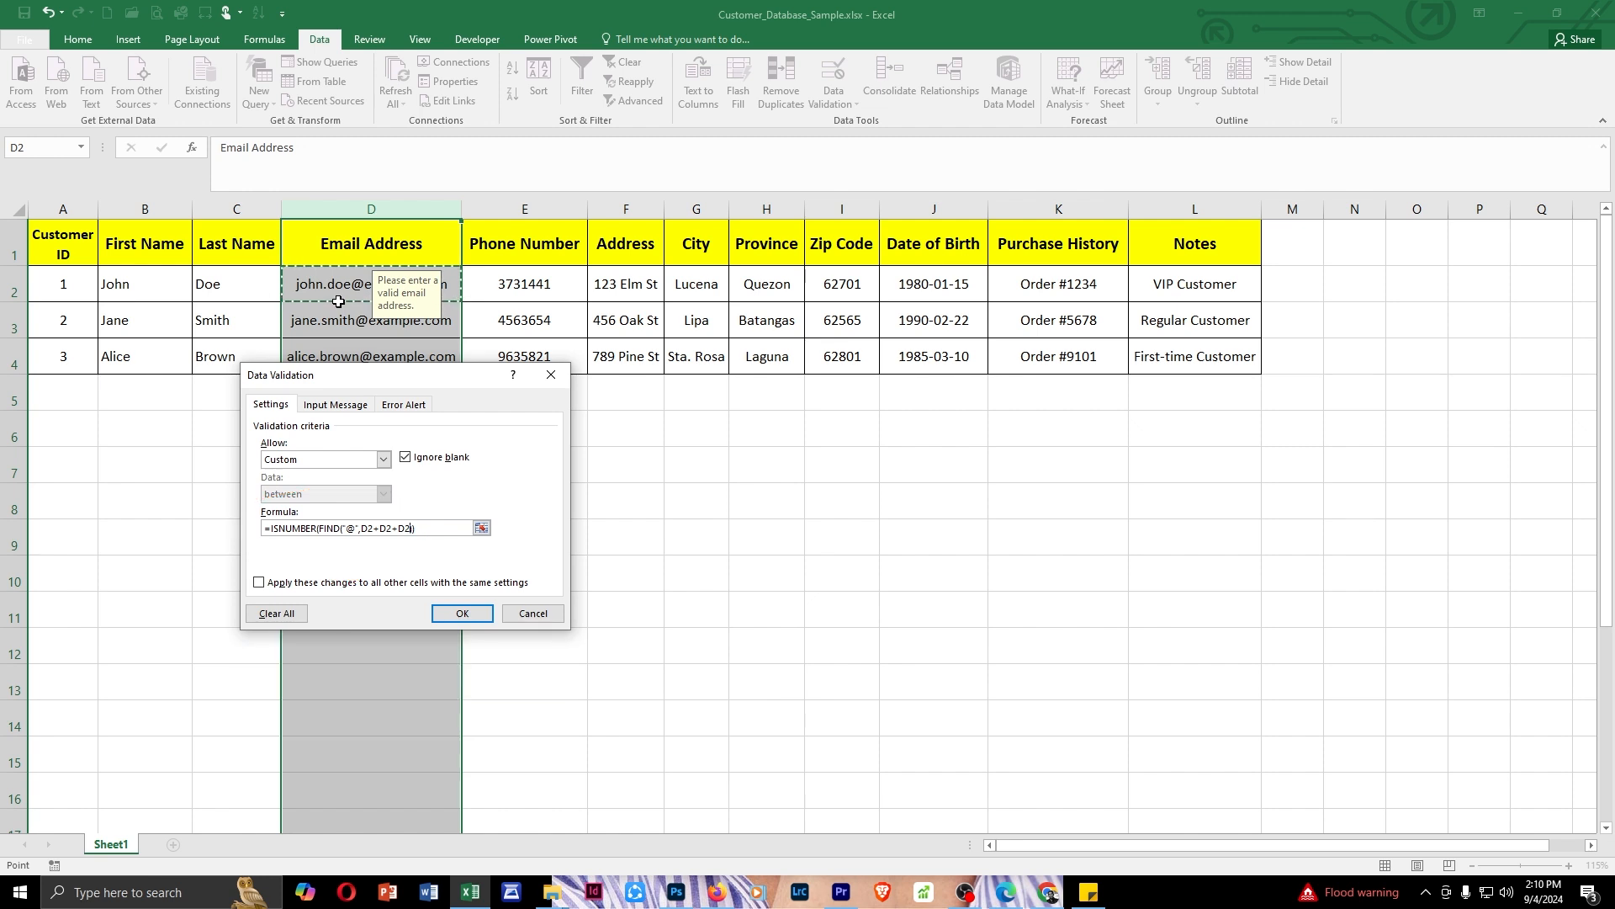
- Give the Email Address validation the input message "Please enter a valid email address." and Stop alert "Invalid entry. Email must contain '@'."
click(340, 405)
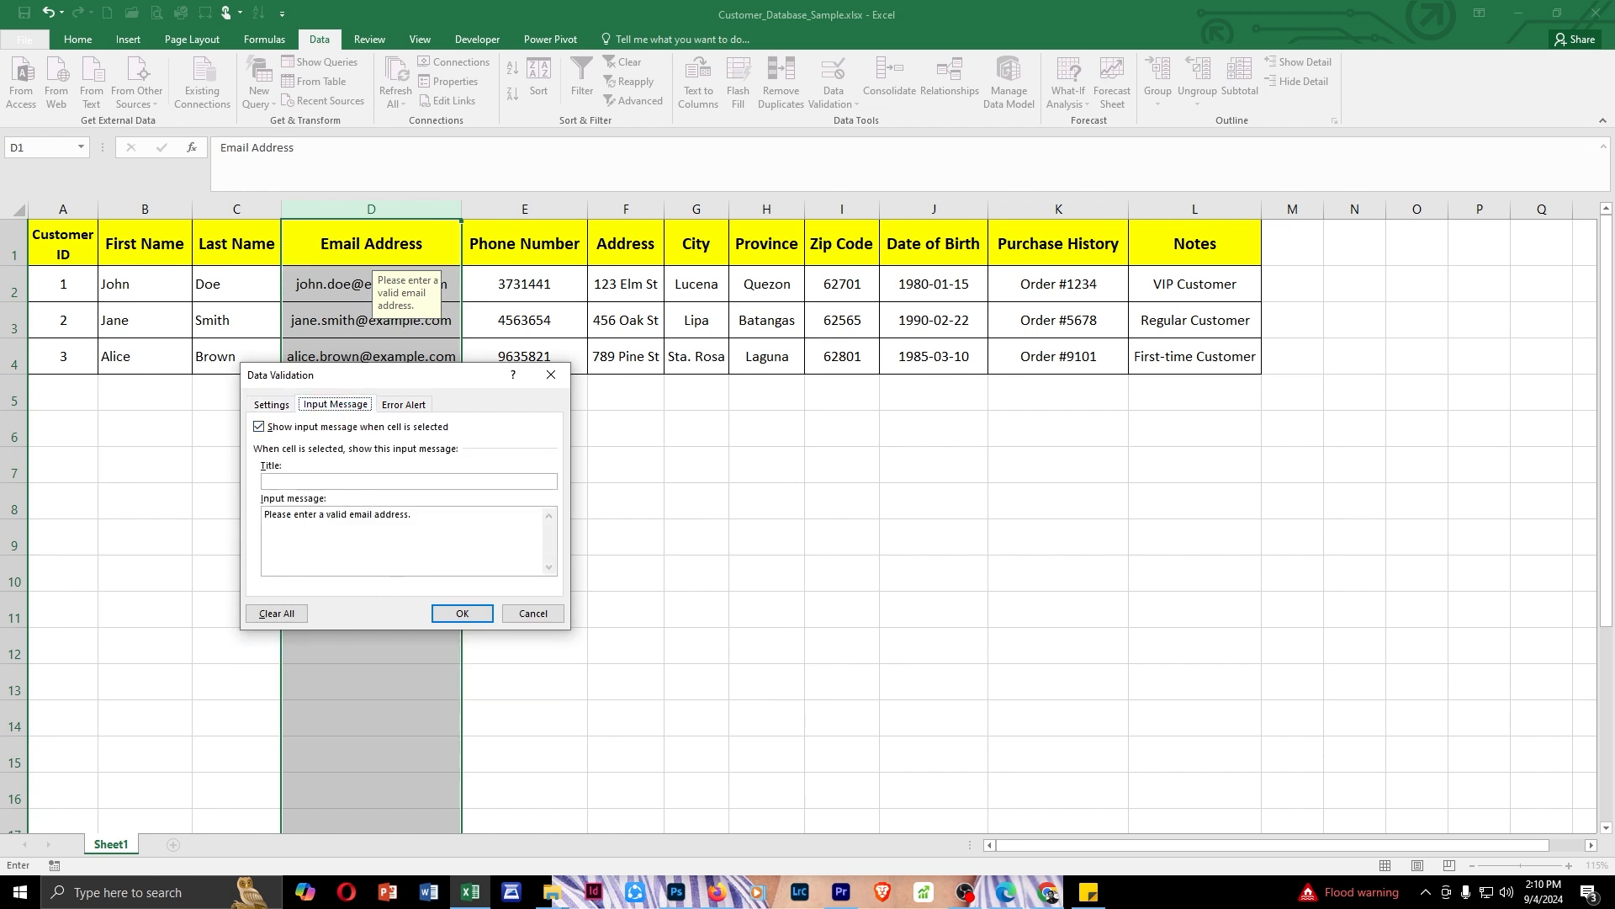
click(412, 515)
click(405, 405)
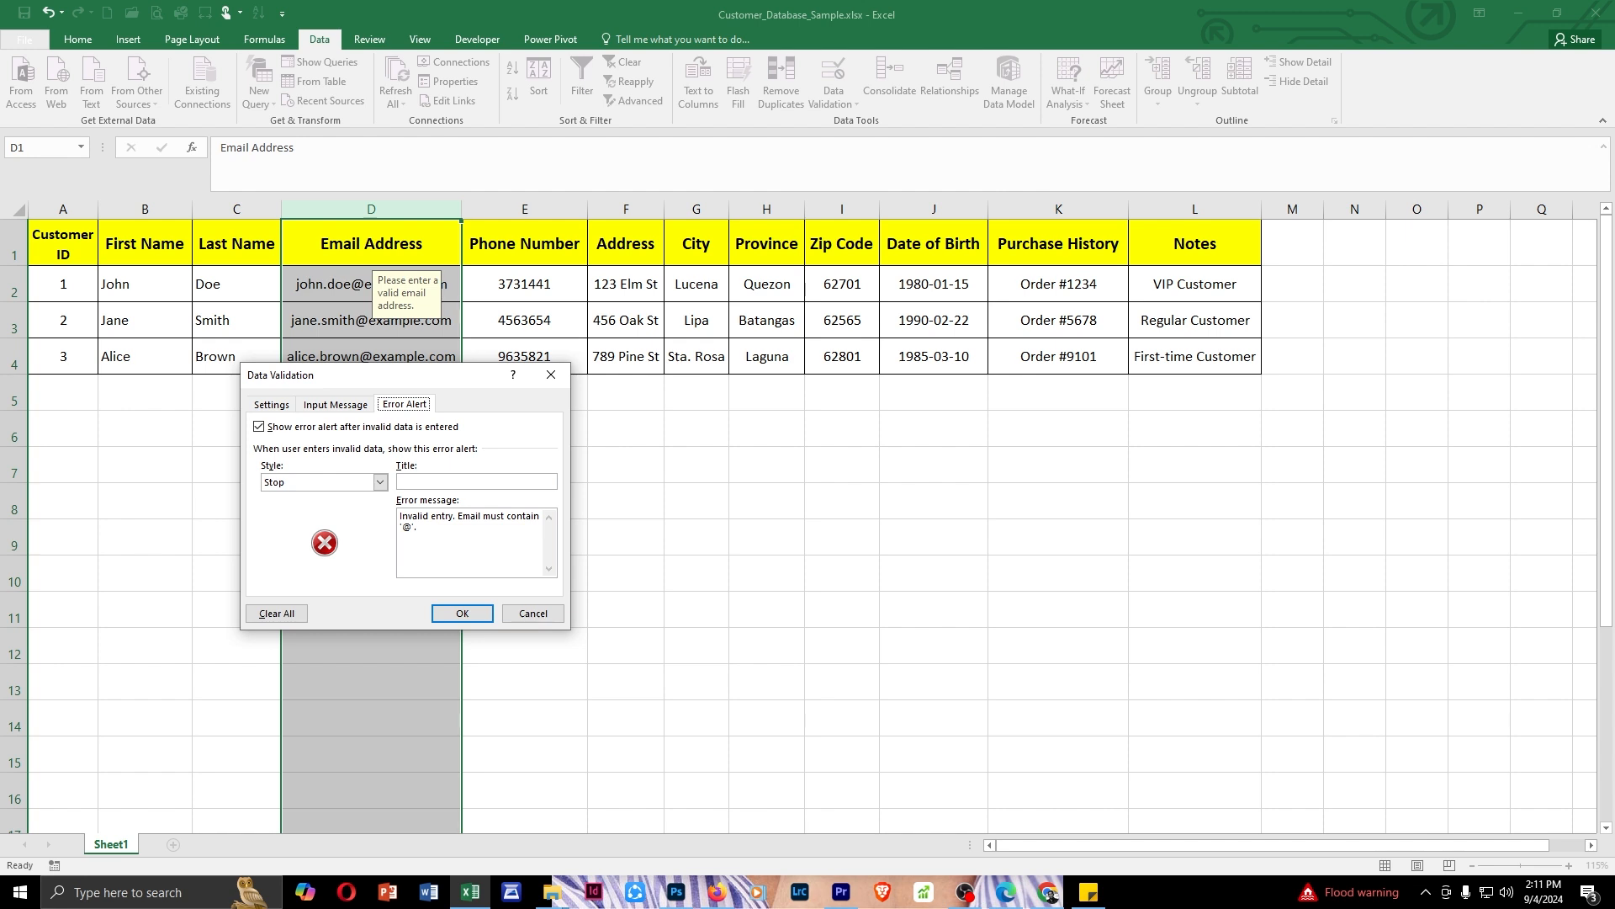
click(460, 623)
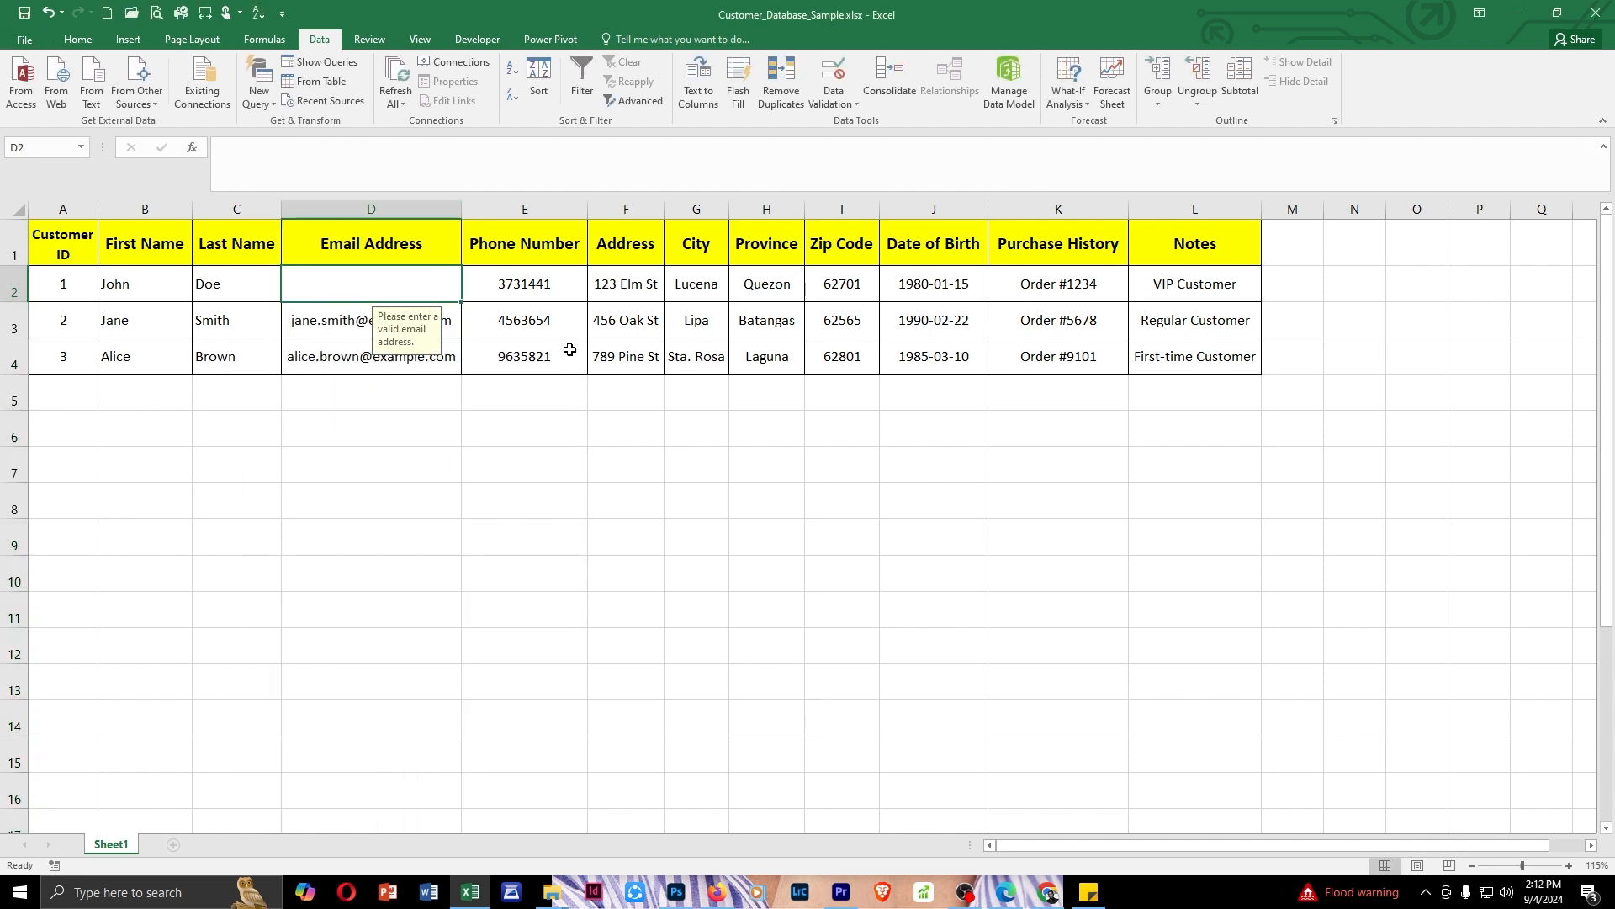
- Test the Email Address validation by entering the first customer's email in D2 without the @ sign
text(joha)
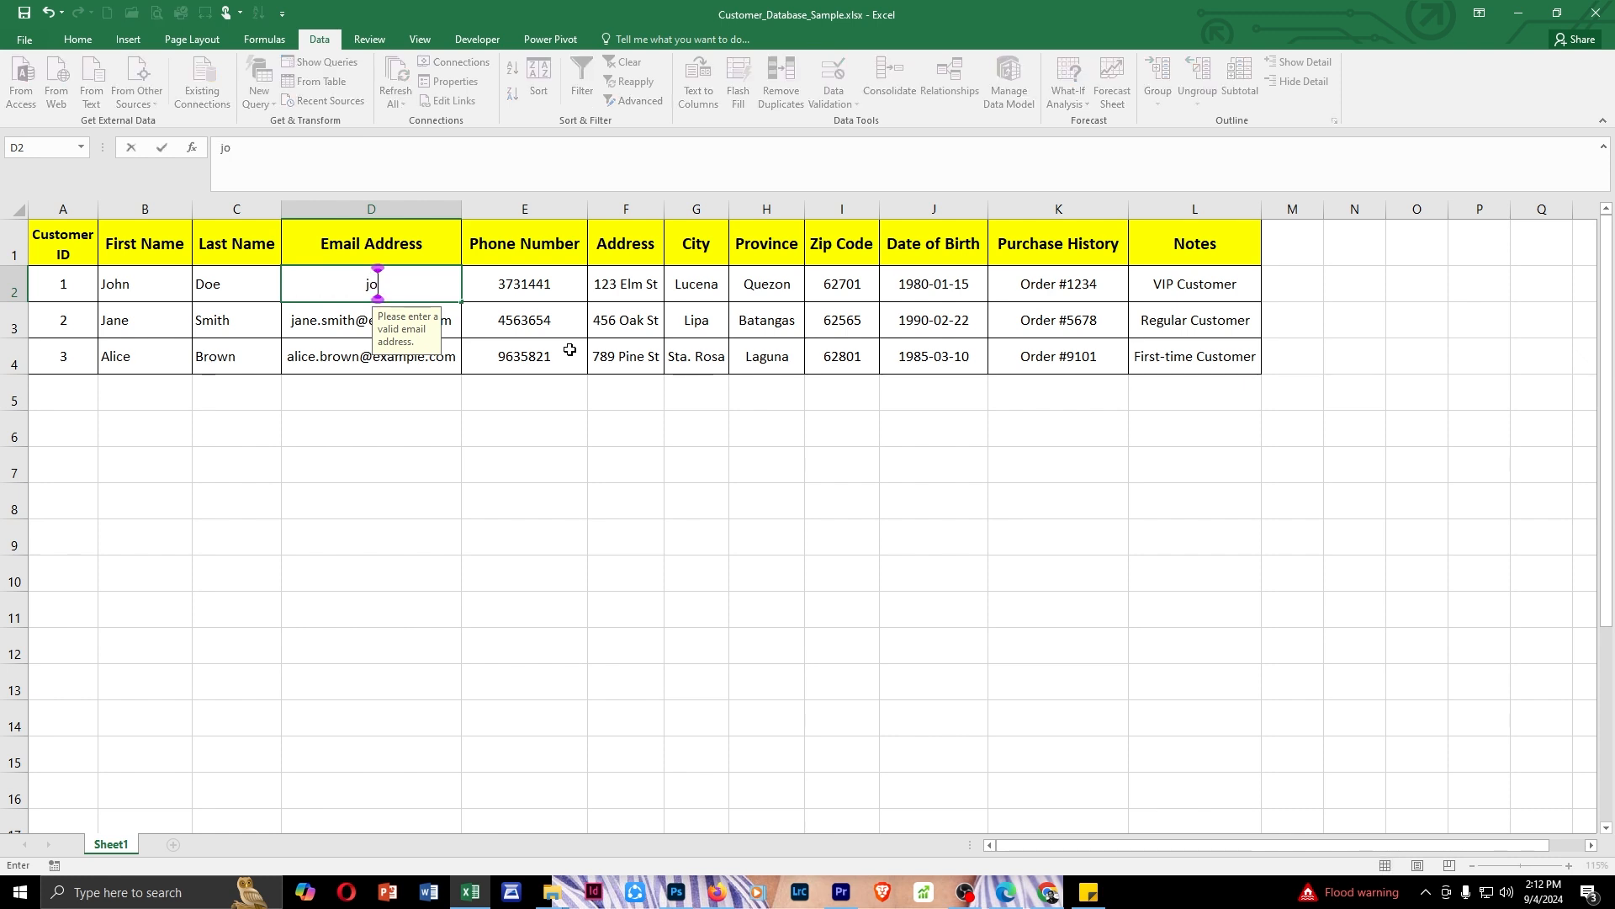
text(n.doe)
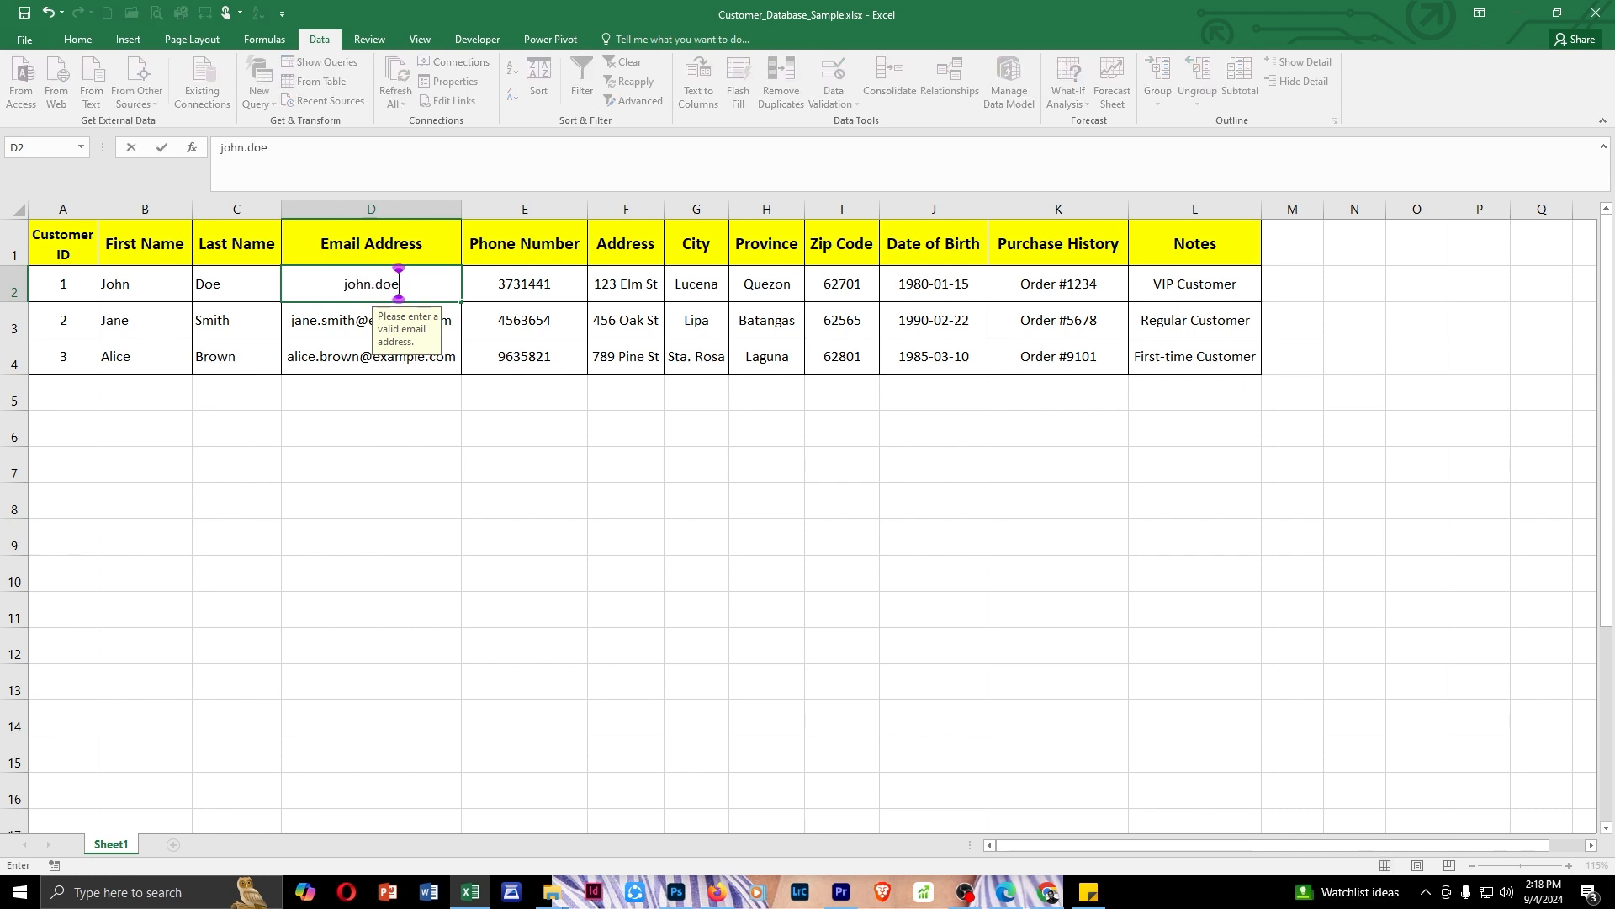
text(exa)
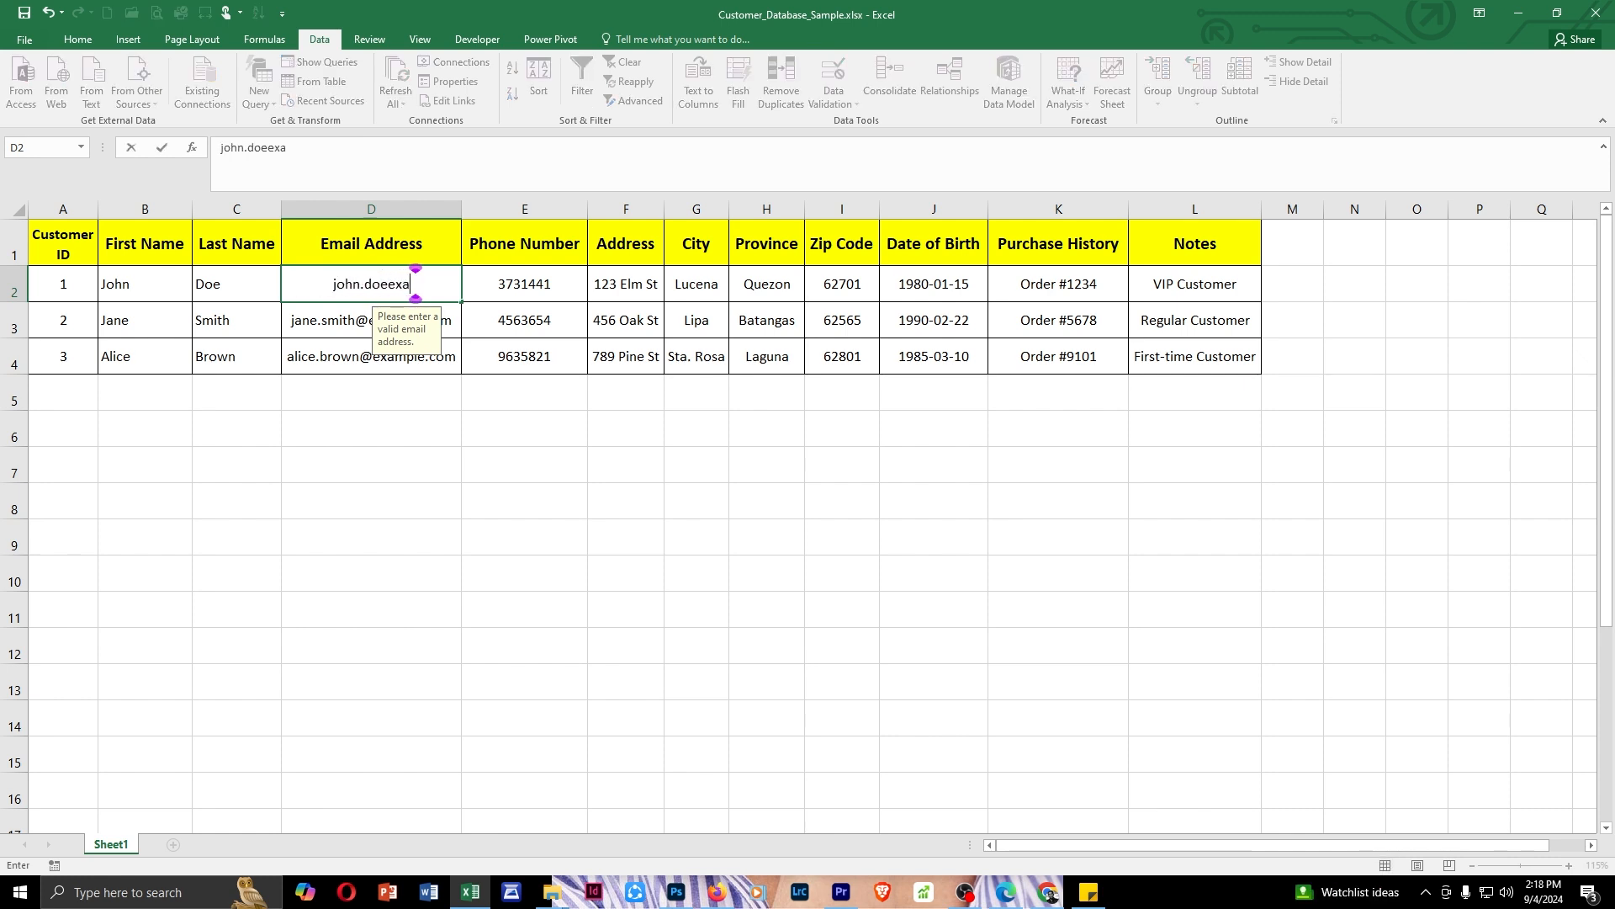
text(mple.com)
key(Return)
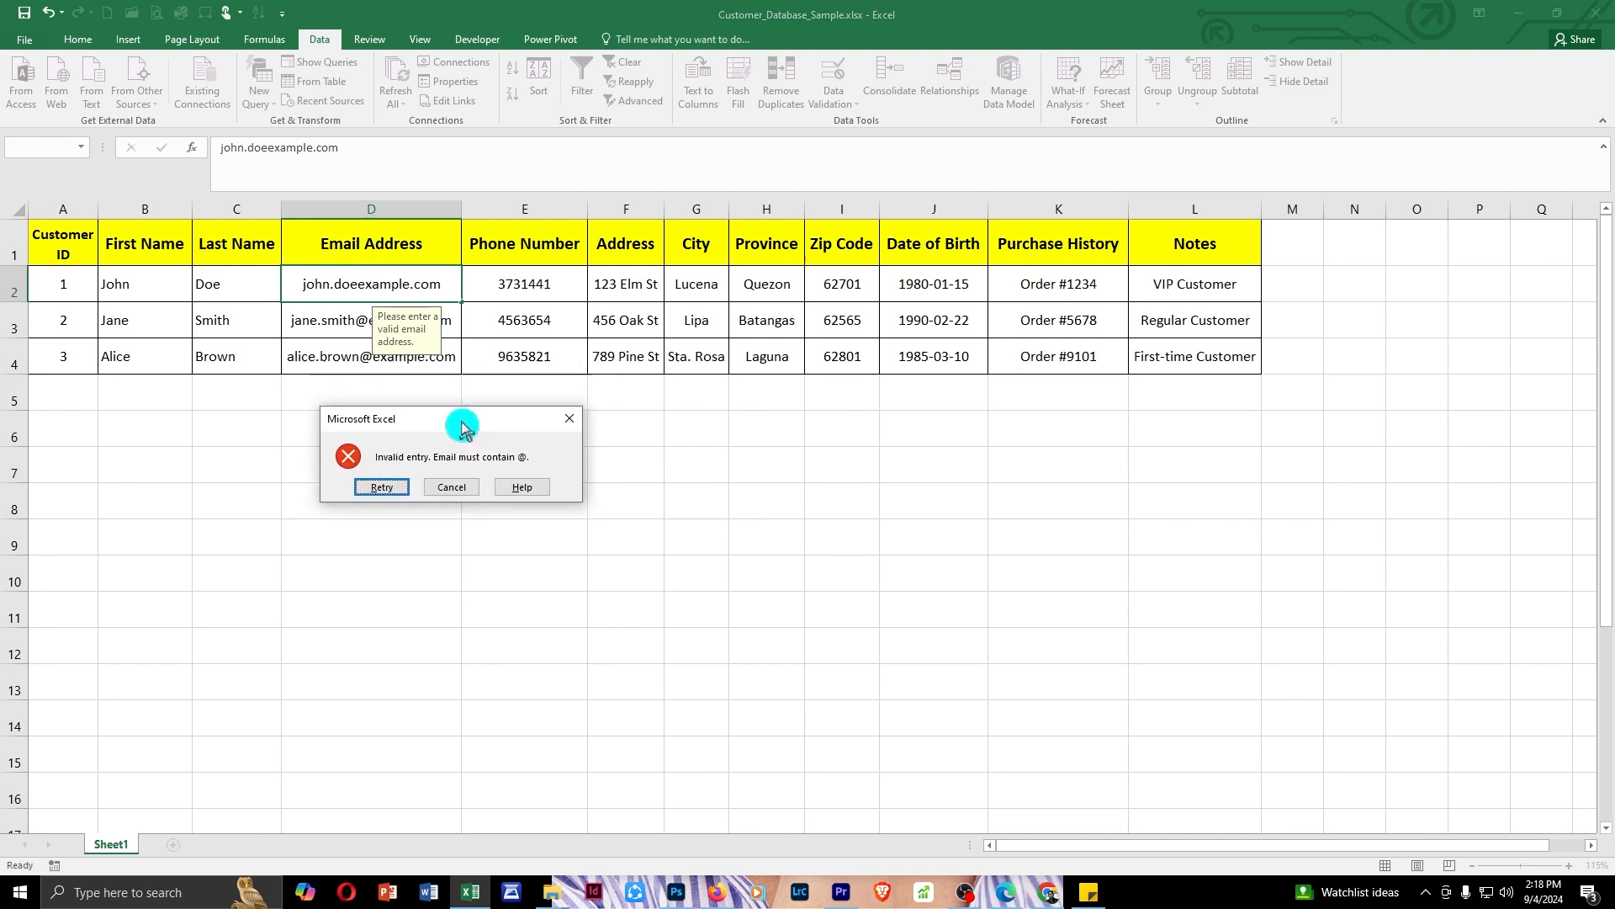
drag(512, 423, 403, 430)
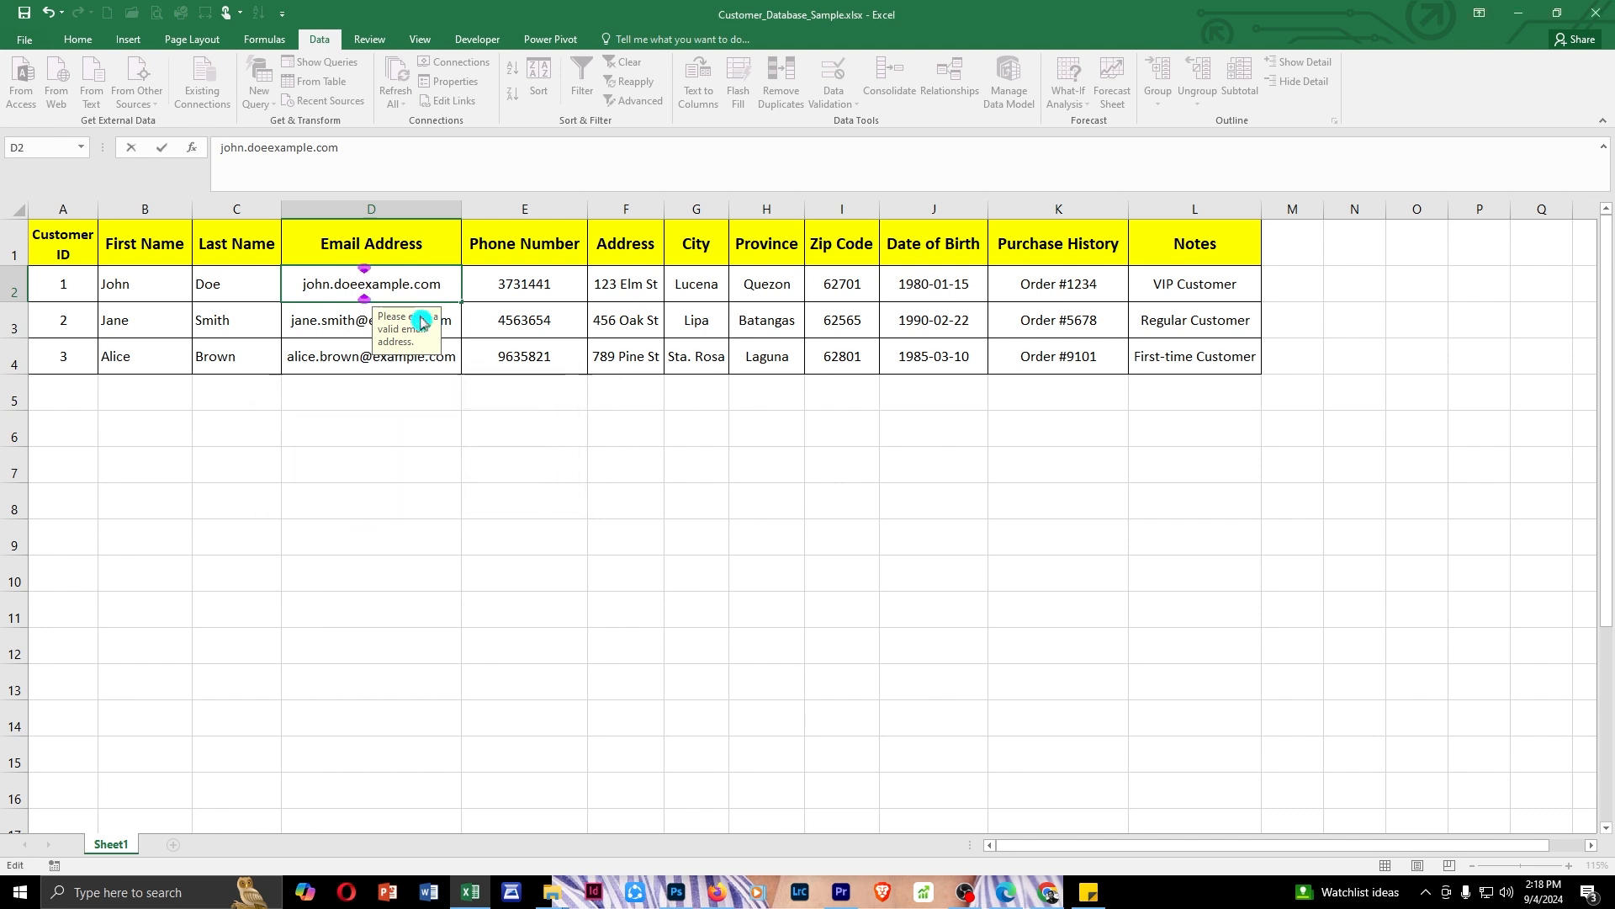
- Insert the missing @ sign into the first customer's email address in D2
text(@)
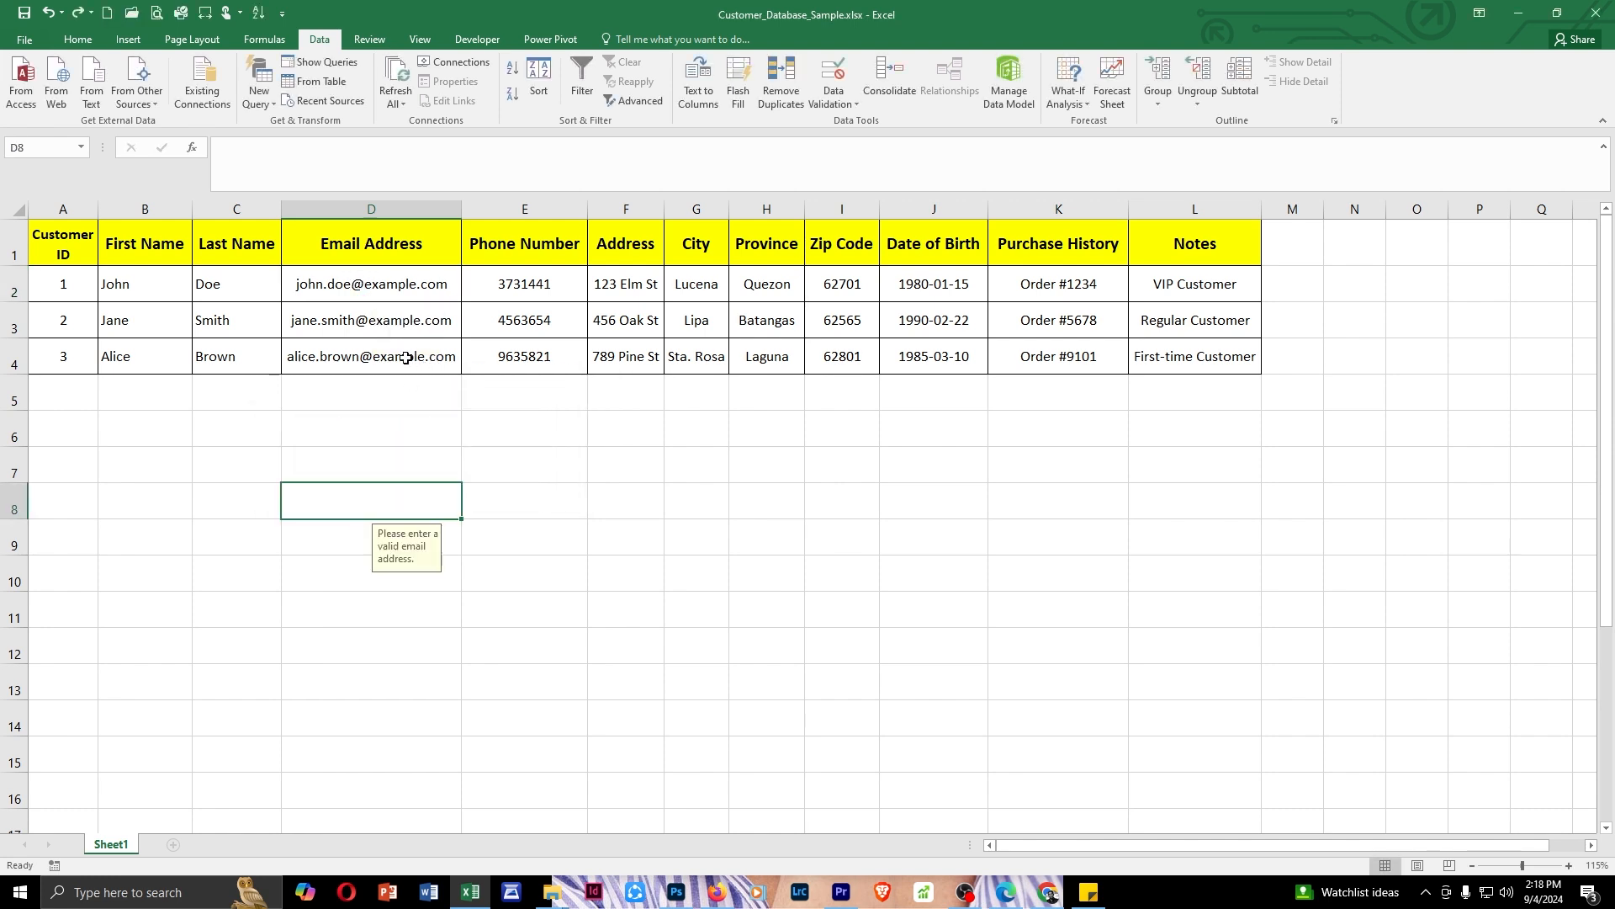
click(406, 358)
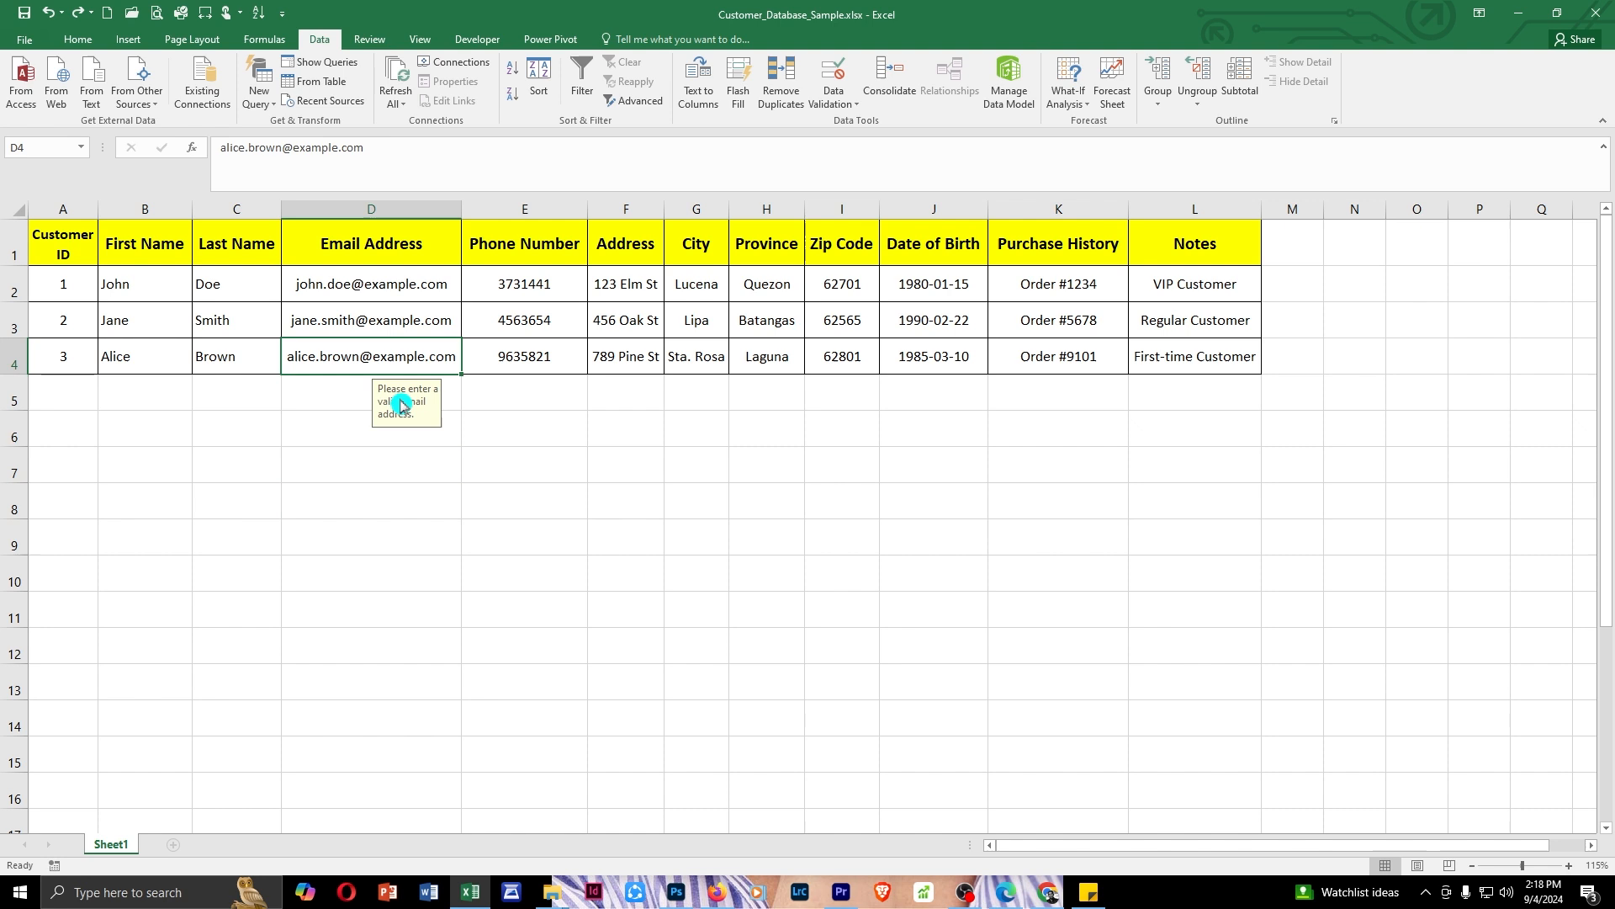
click(360, 325)
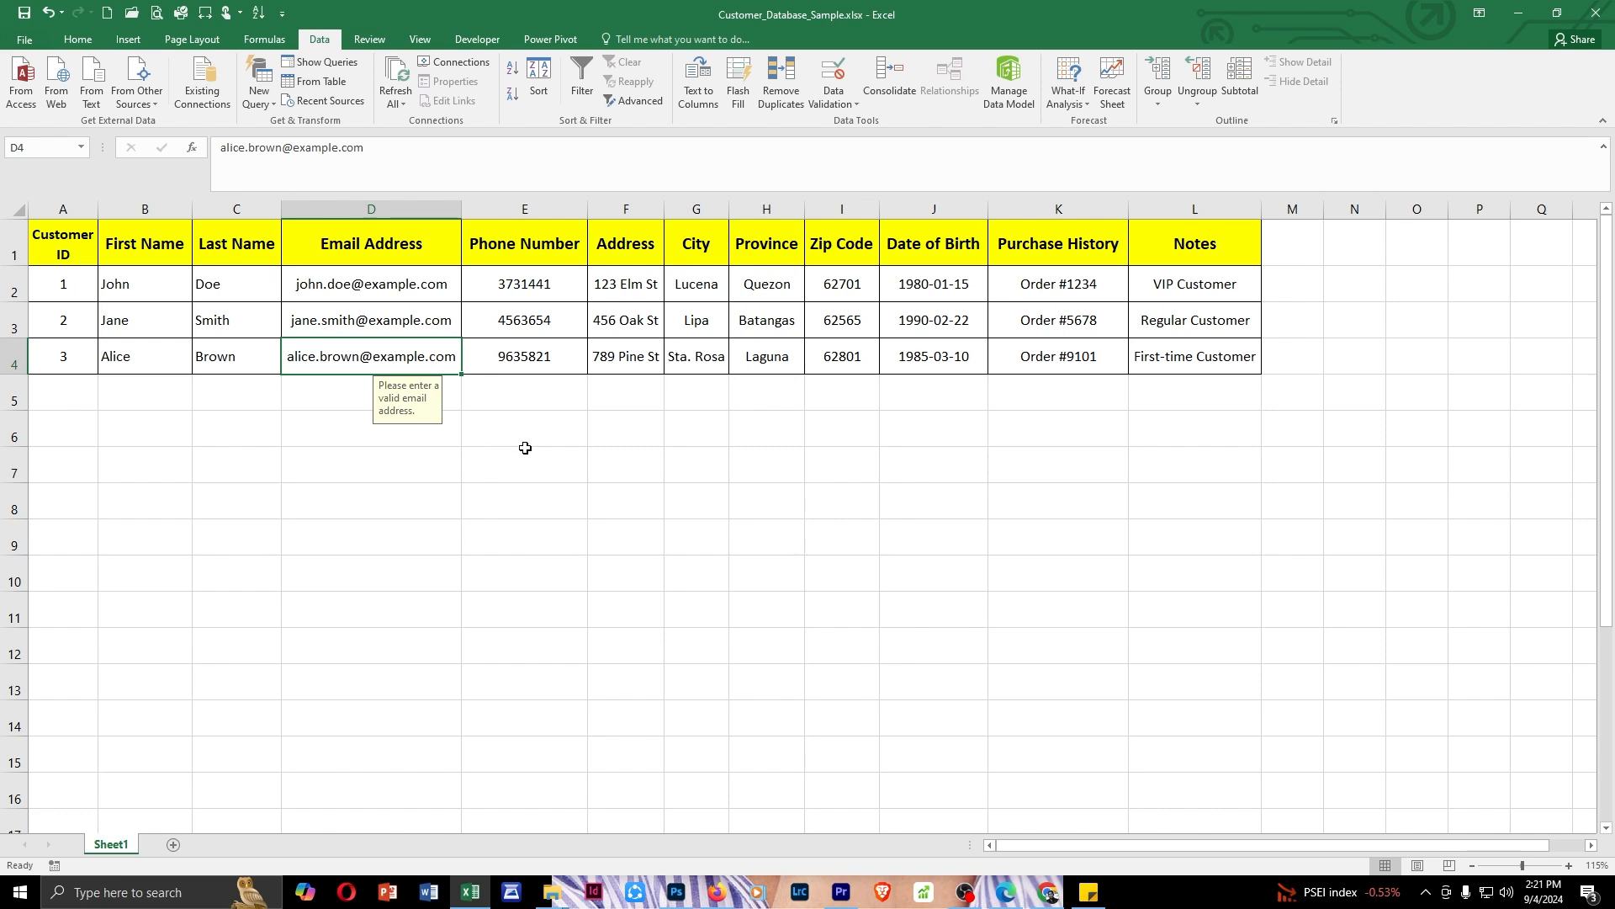
- Examine the Date of Birth column and the entries of the first two customers
click(925, 209)
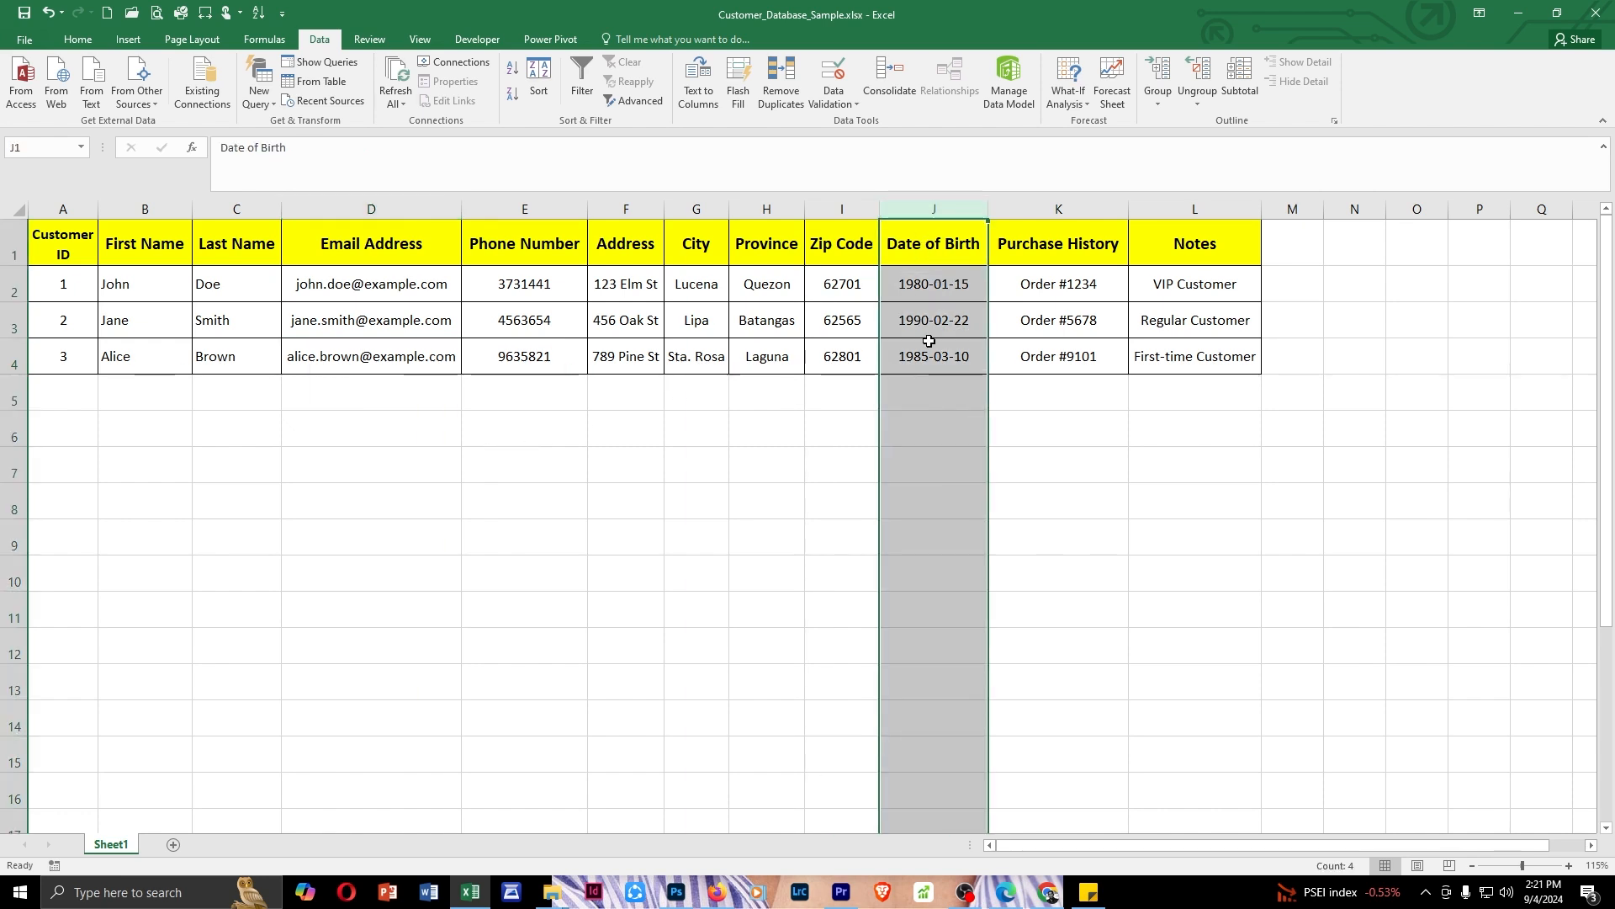
click(934, 322)
click(934, 290)
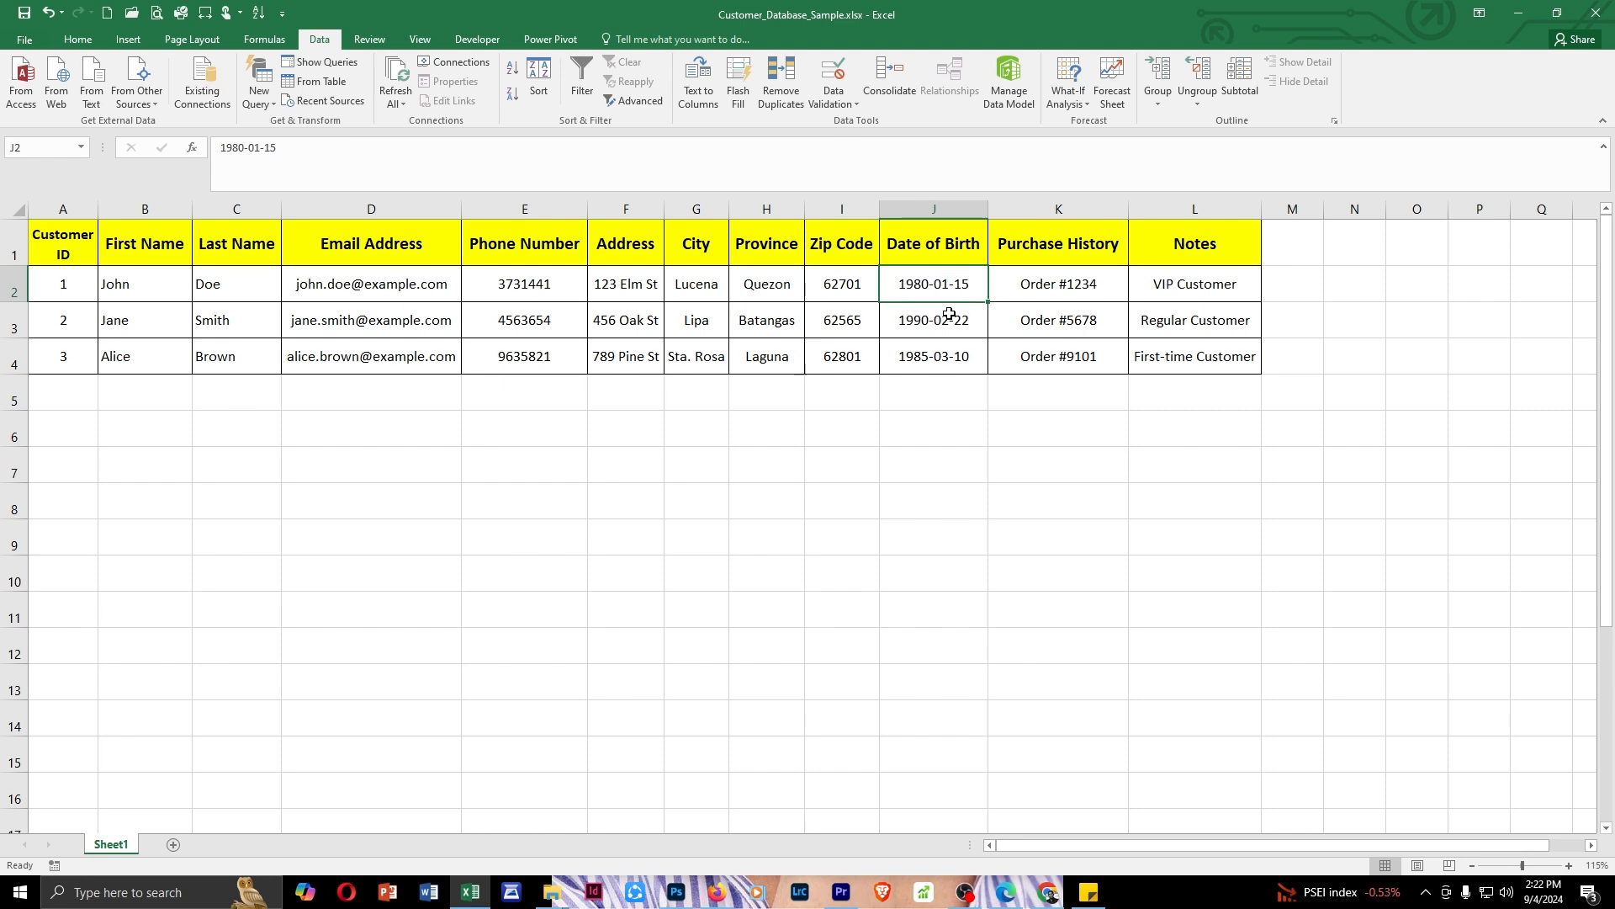
- Change the month of the first customer's date of birth in J2 to 8
click(910, 326)
double_click(923, 283)
key(Left)
key(Left)
key(Left)
key(shift+Right)
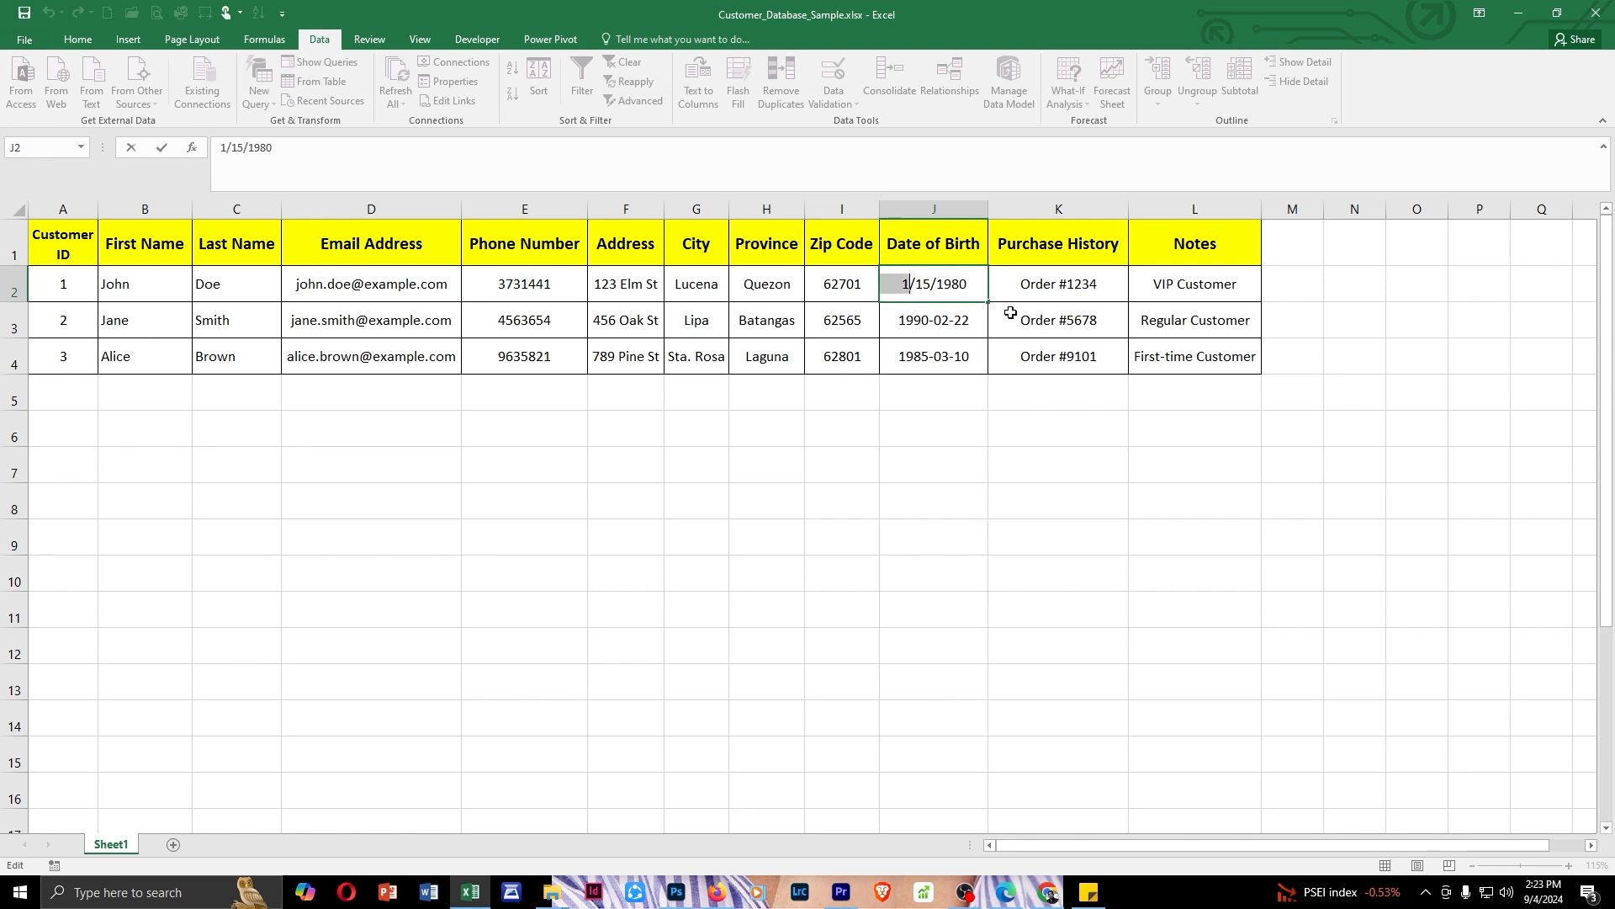
text(8)
key(Right)
key(Right)
key(Right)
key(Right)
key(Return)
click(939, 298)
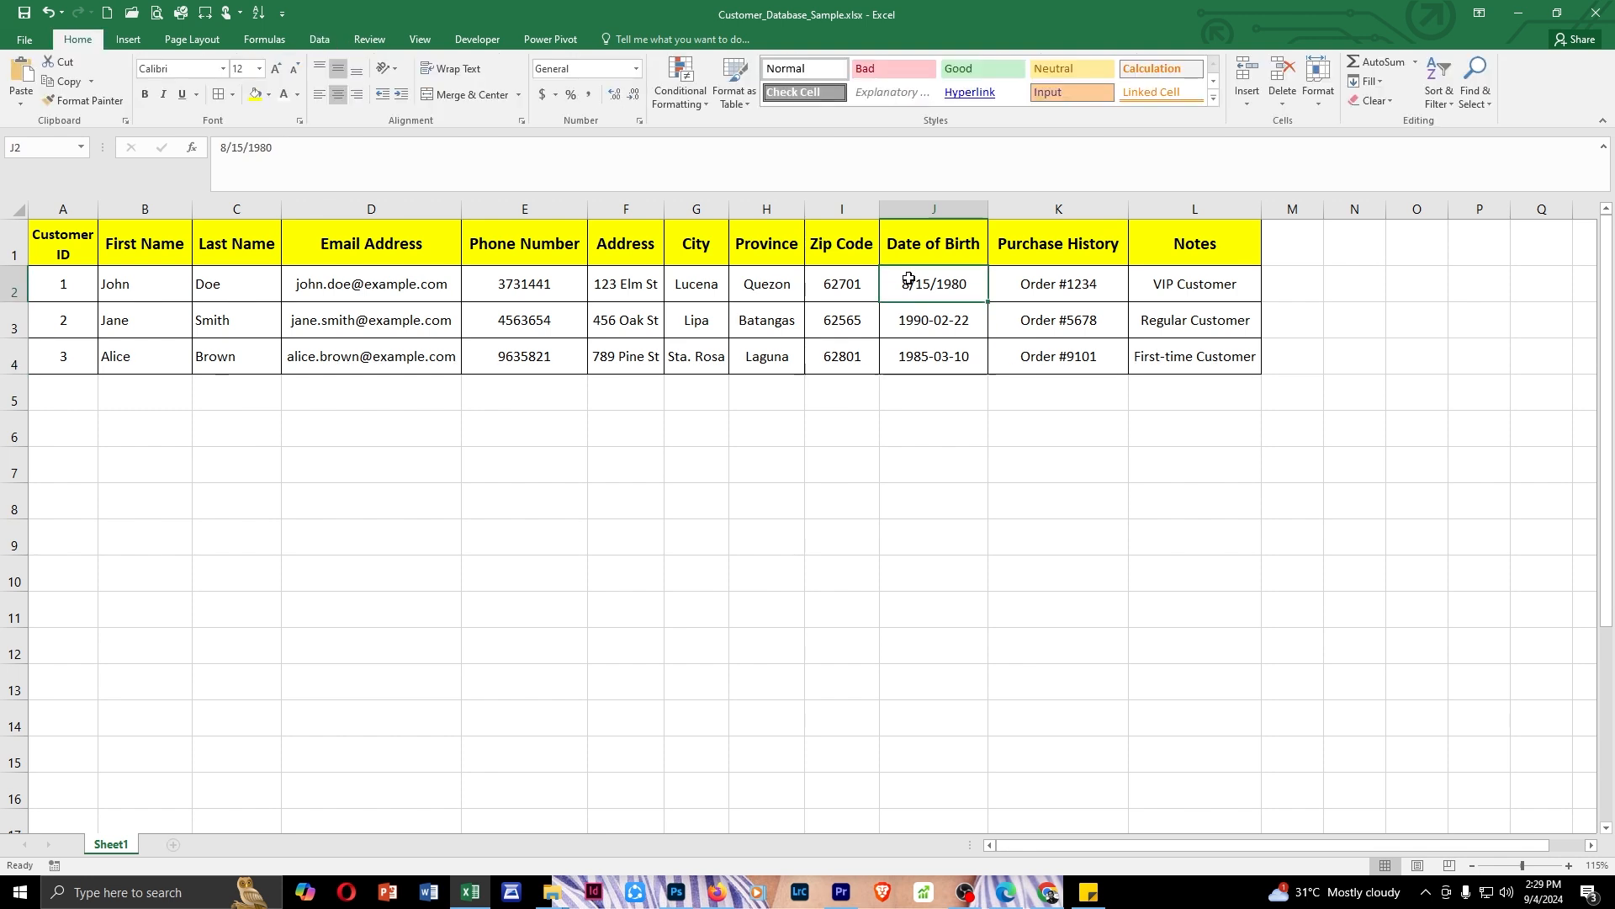
- Format the Date of Birth cells J2:J4 as Date with the type *3/14/2012
drag(909, 281, 911, 363)
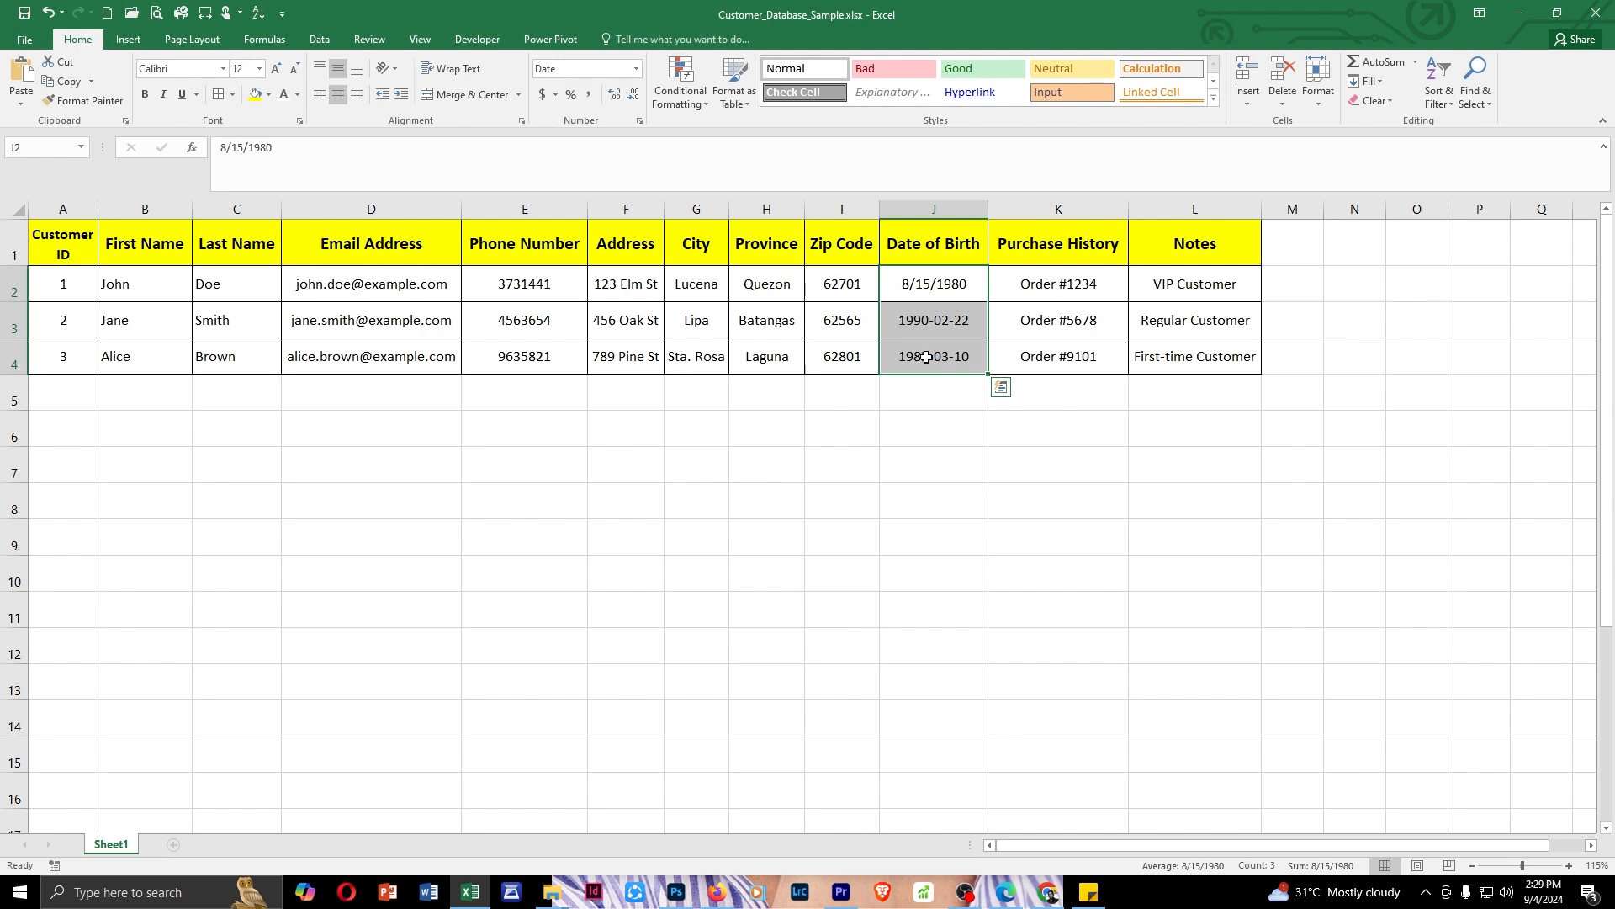
right_click(914, 364)
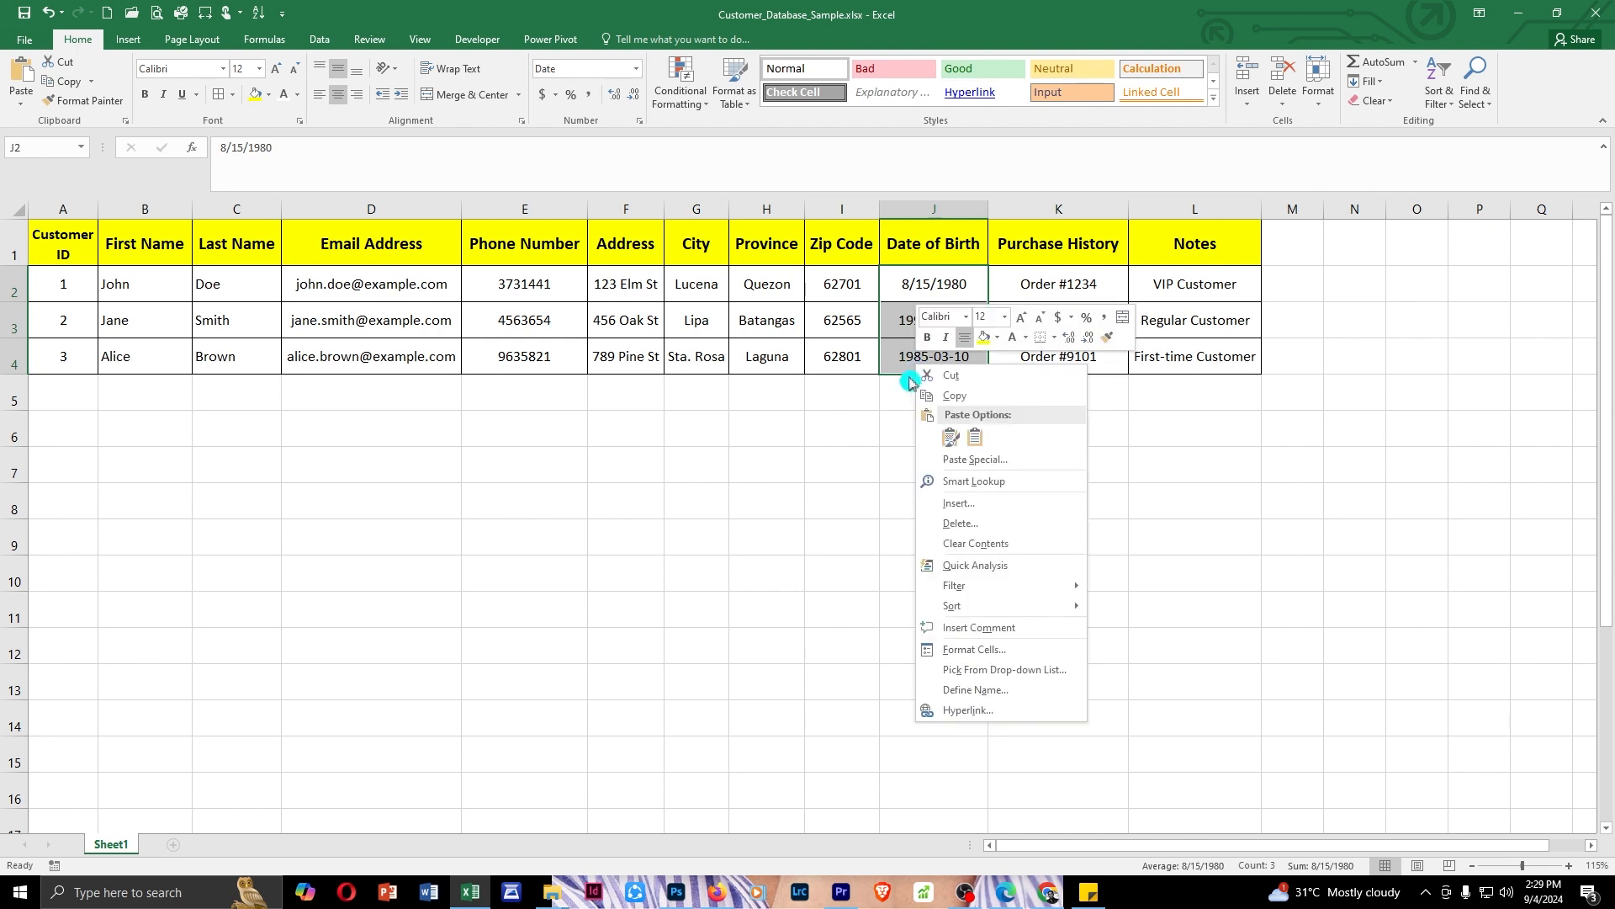
click(981, 652)
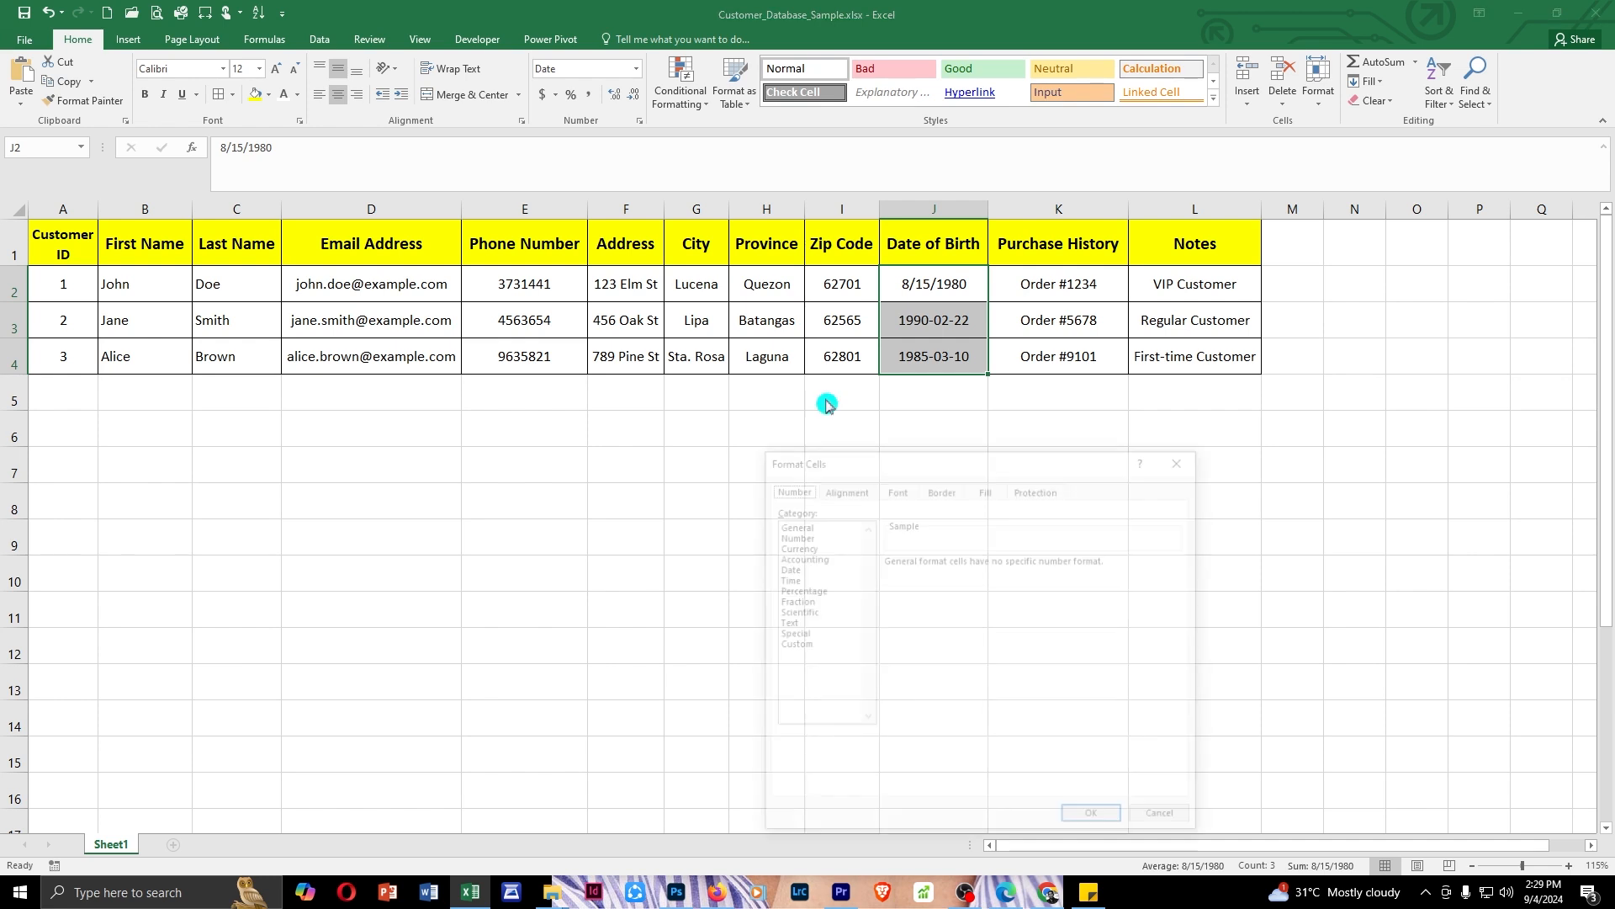
click(807, 503)
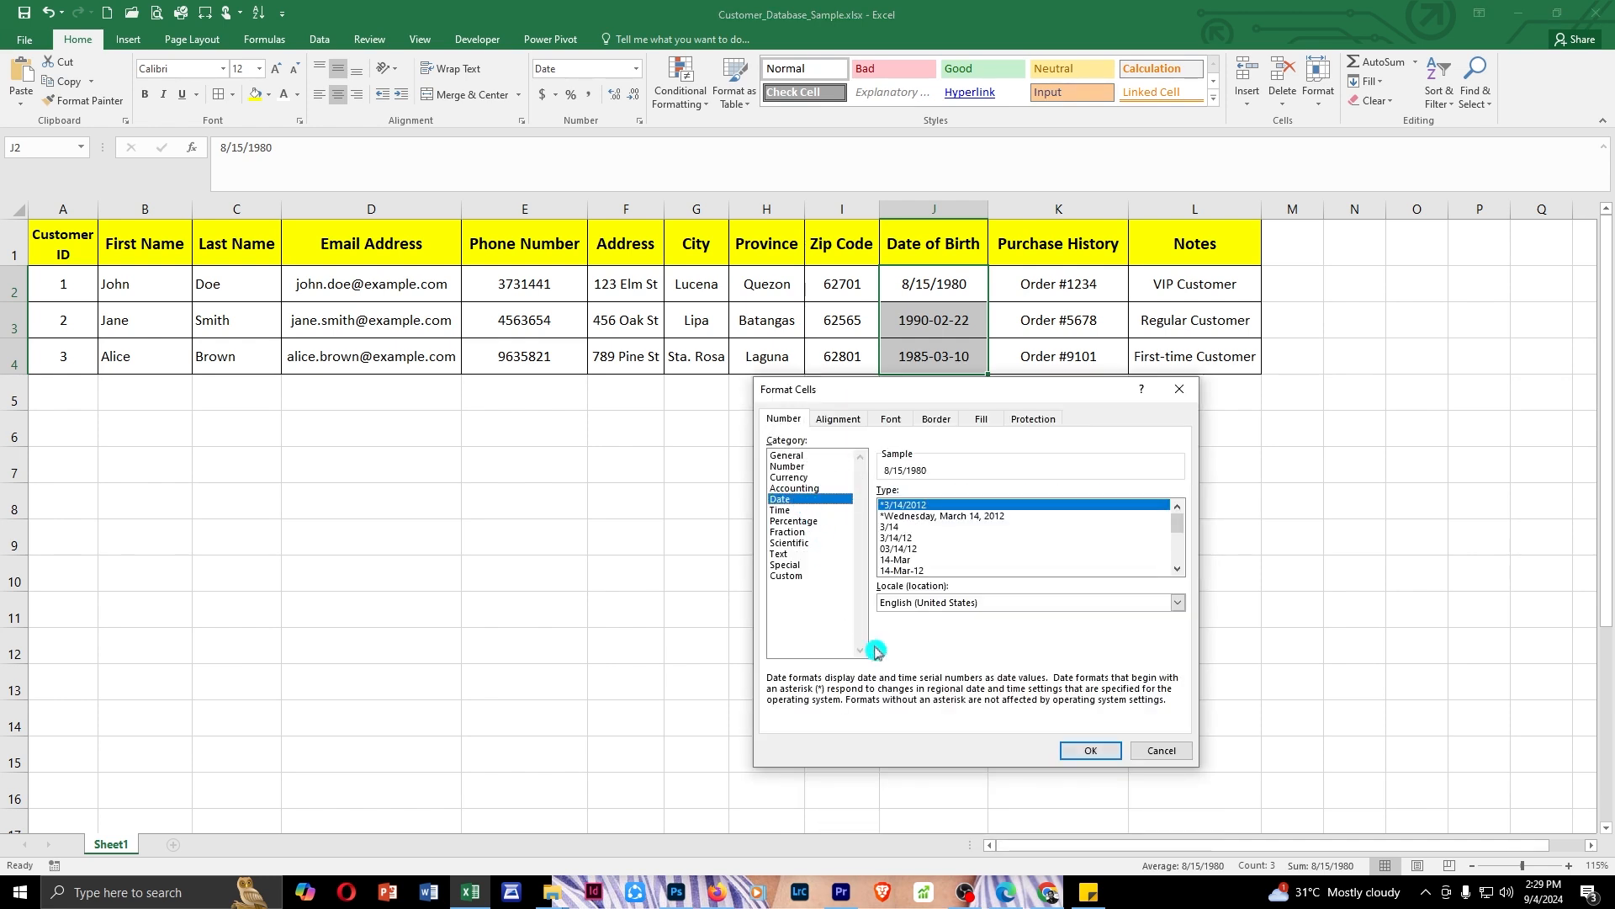
click(1089, 756)
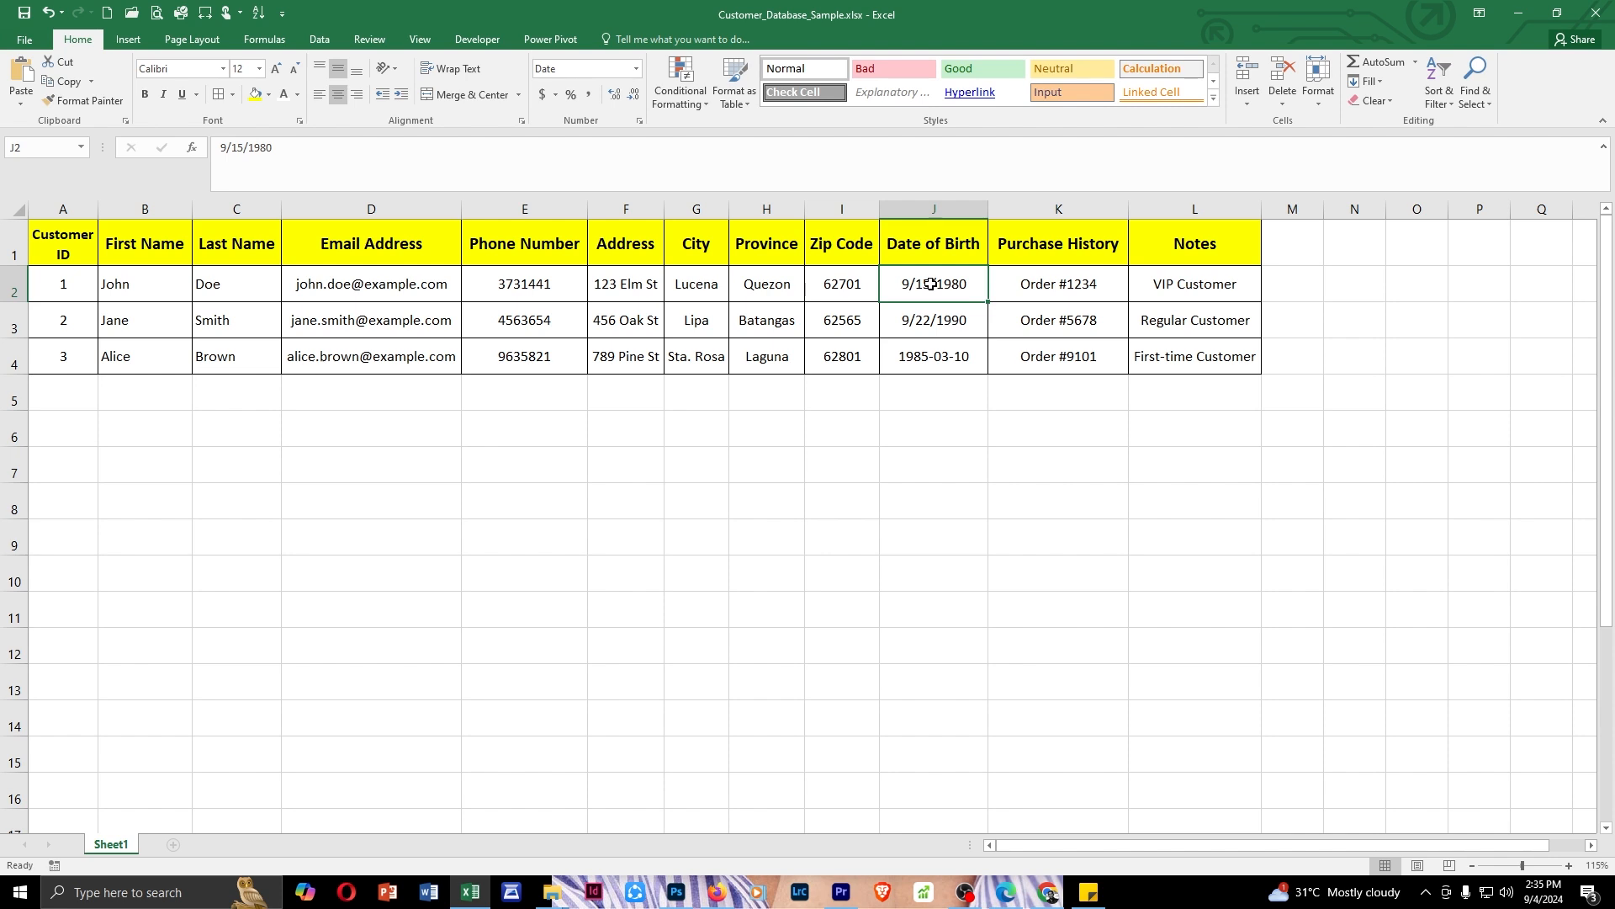
- Create a formula-based conditional formatting rule for J2:J4 using =MONTH(J2)=MONTH(TODAY())
drag(934, 285, 918, 371)
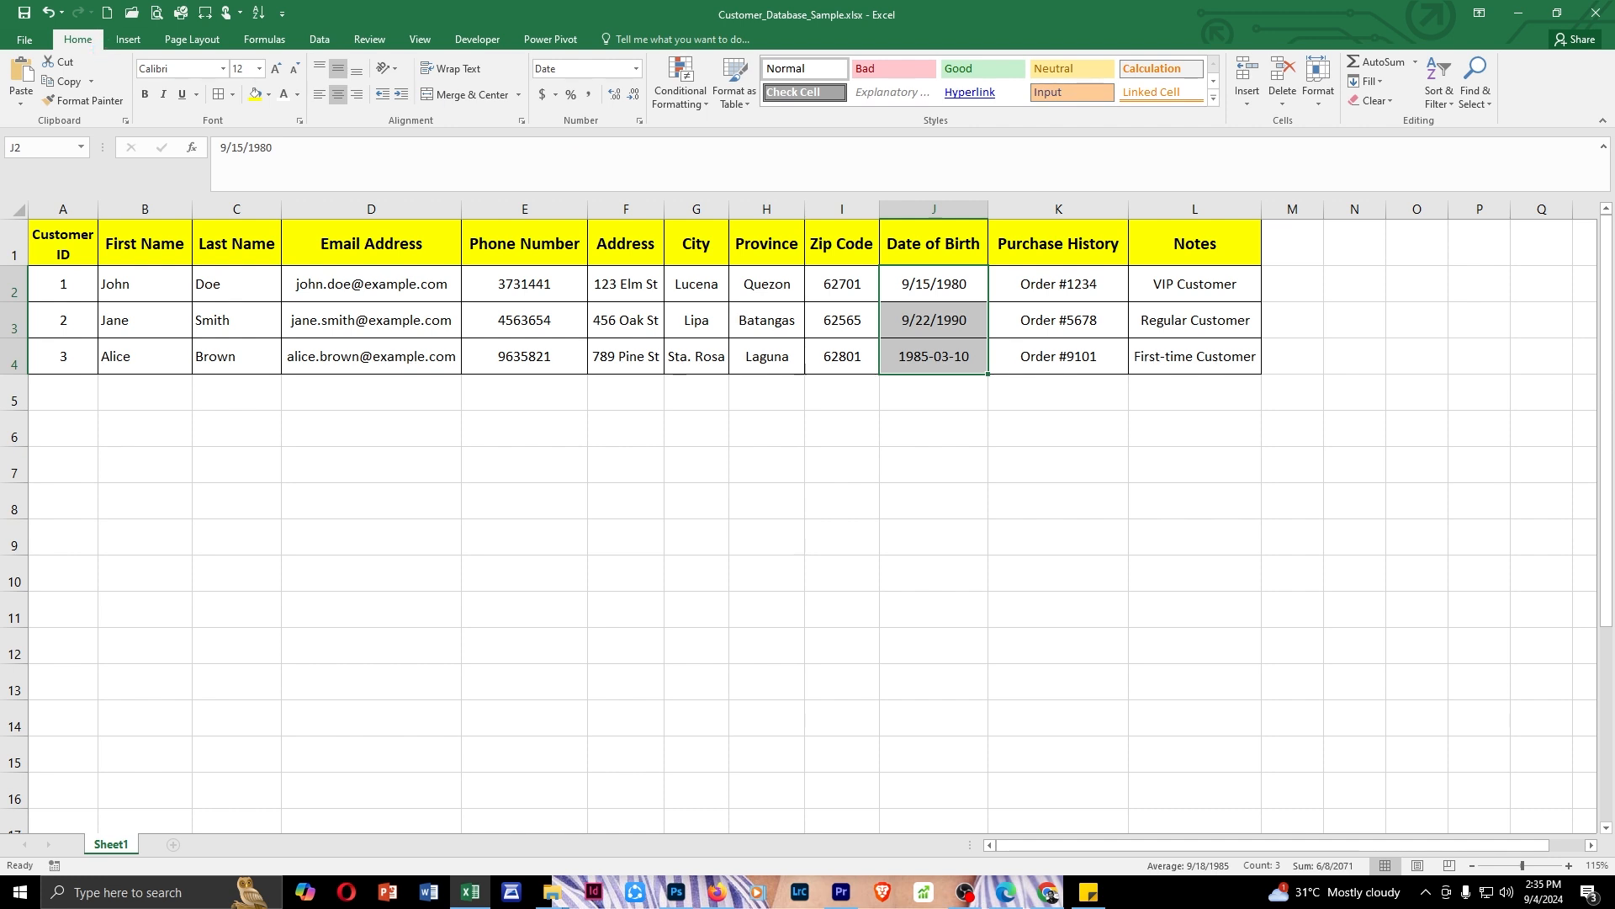
click(695, 107)
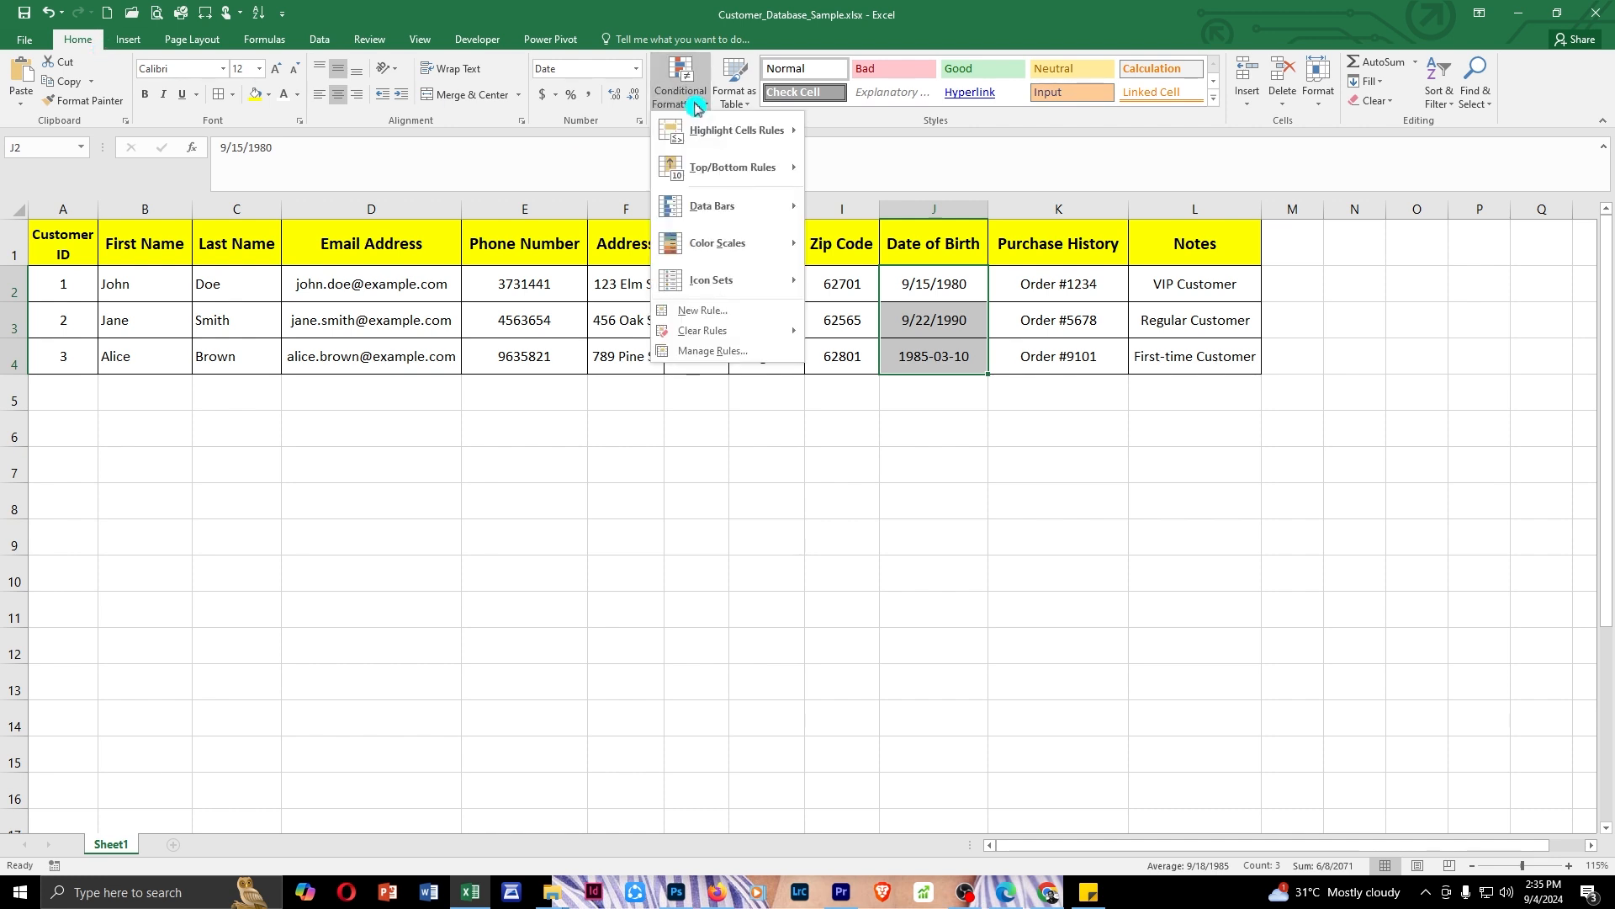
click(737, 311)
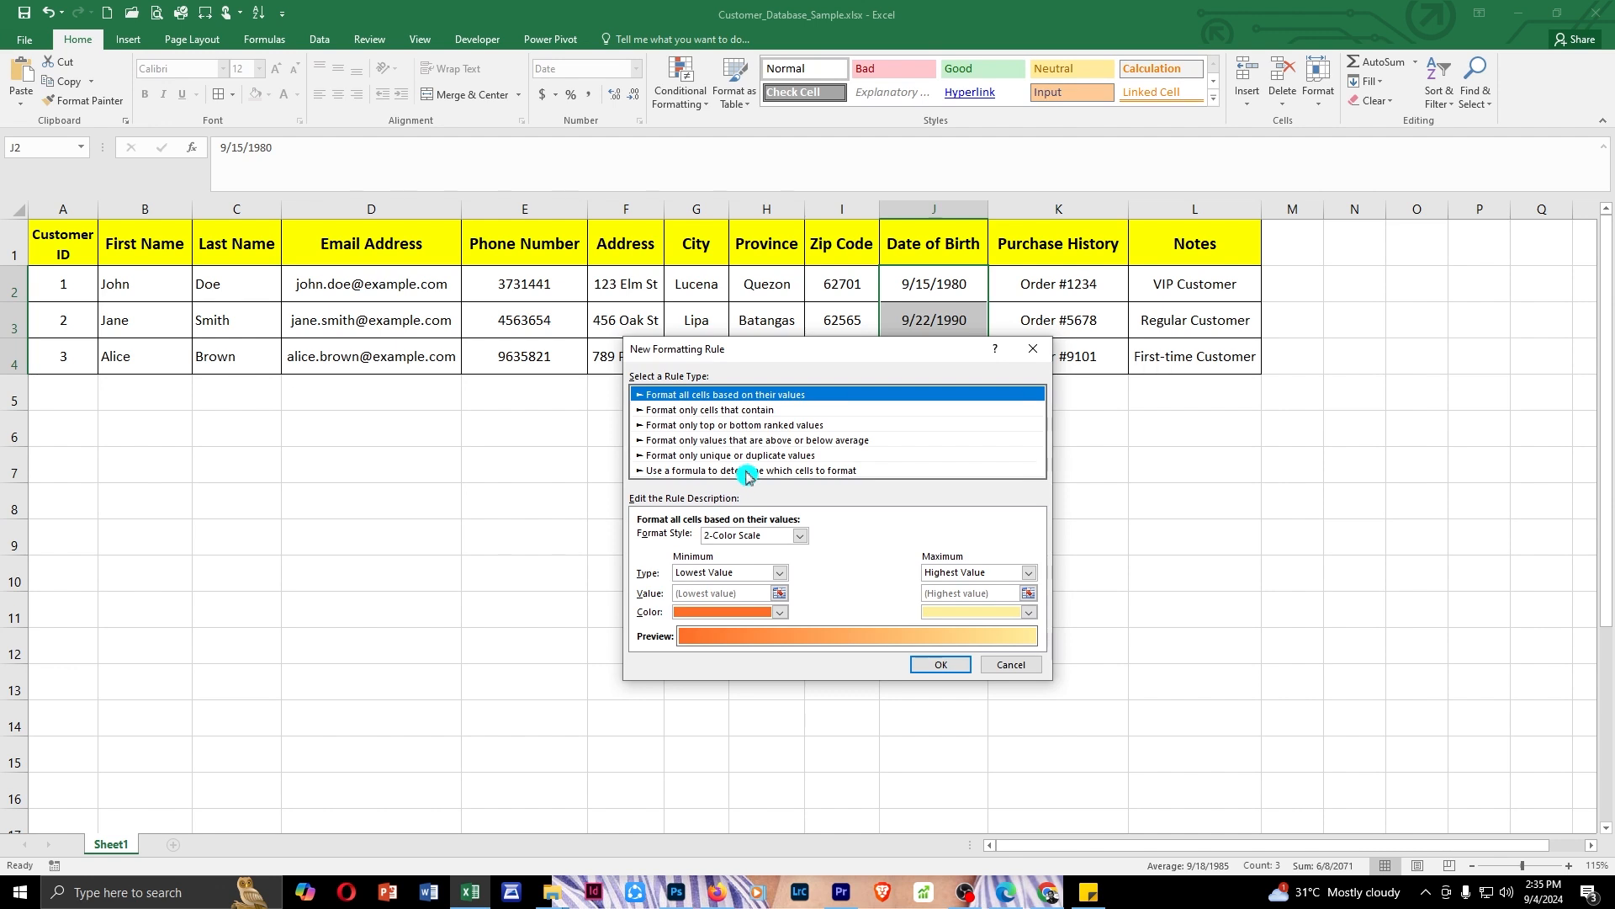
click(747, 471)
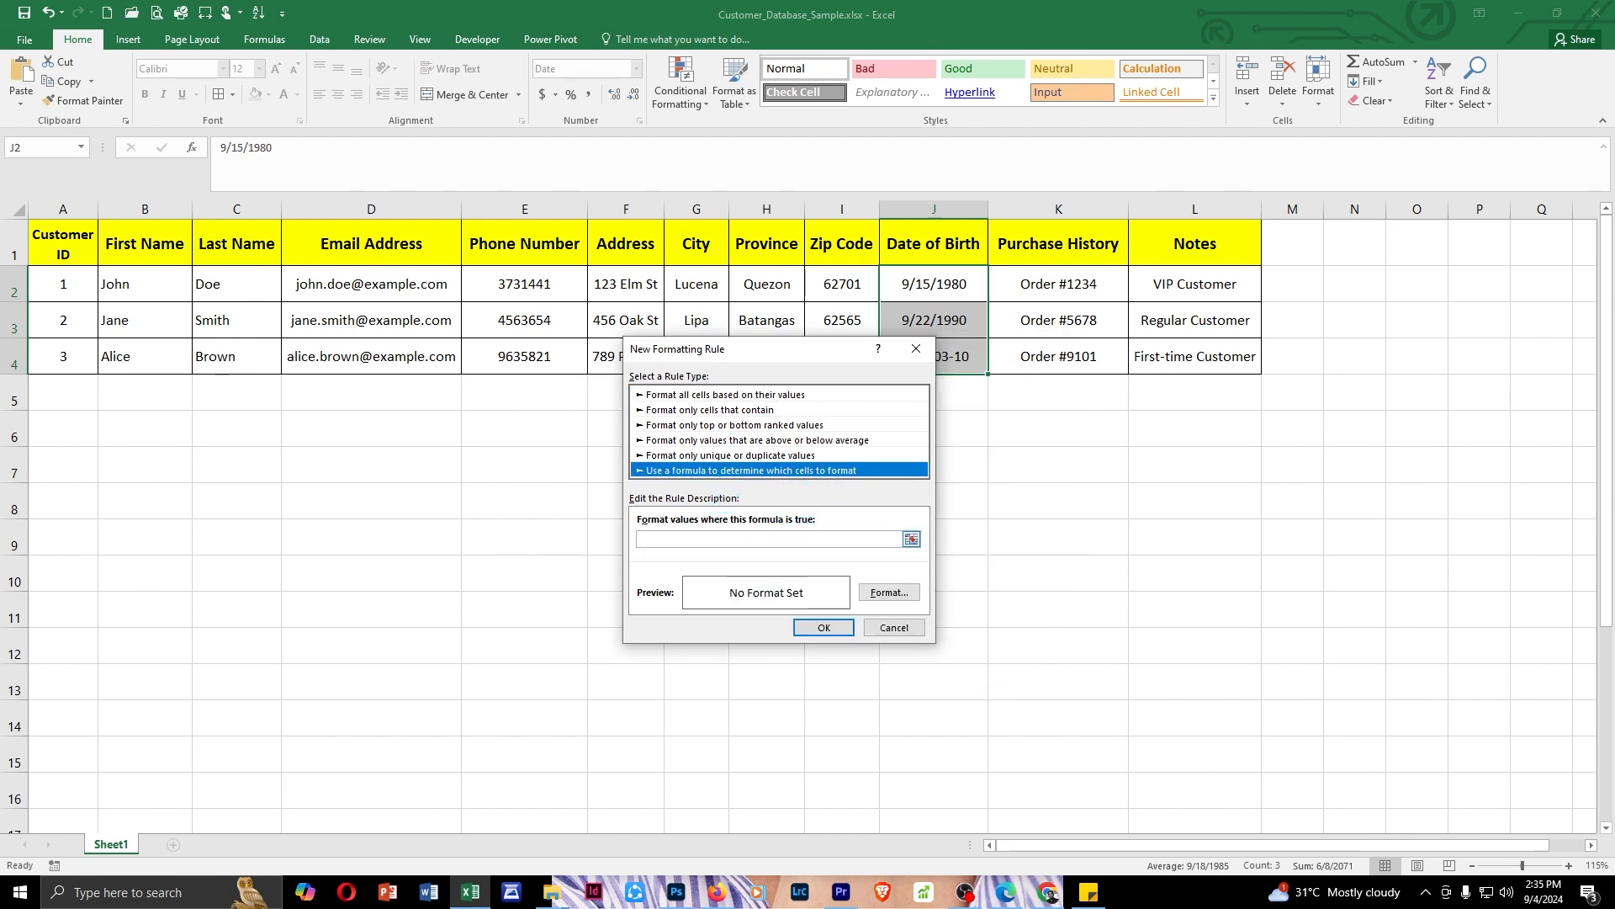
click(715, 539)
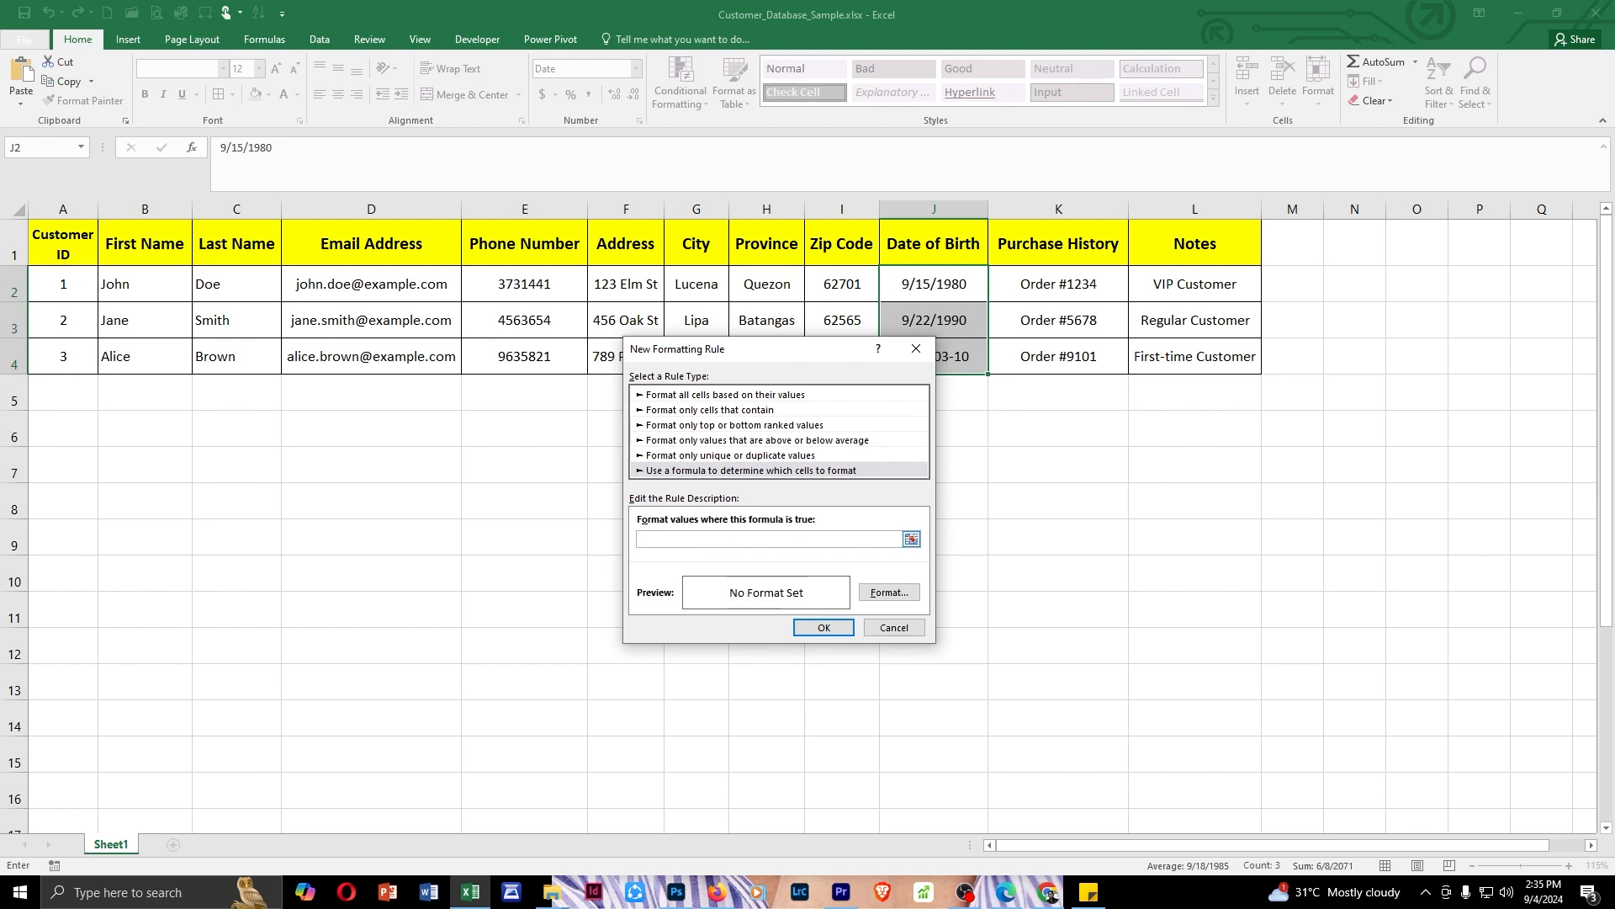
text(=MONTH(J2)=MONTH(TODAY()))
drag(727, 349, 850, 392)
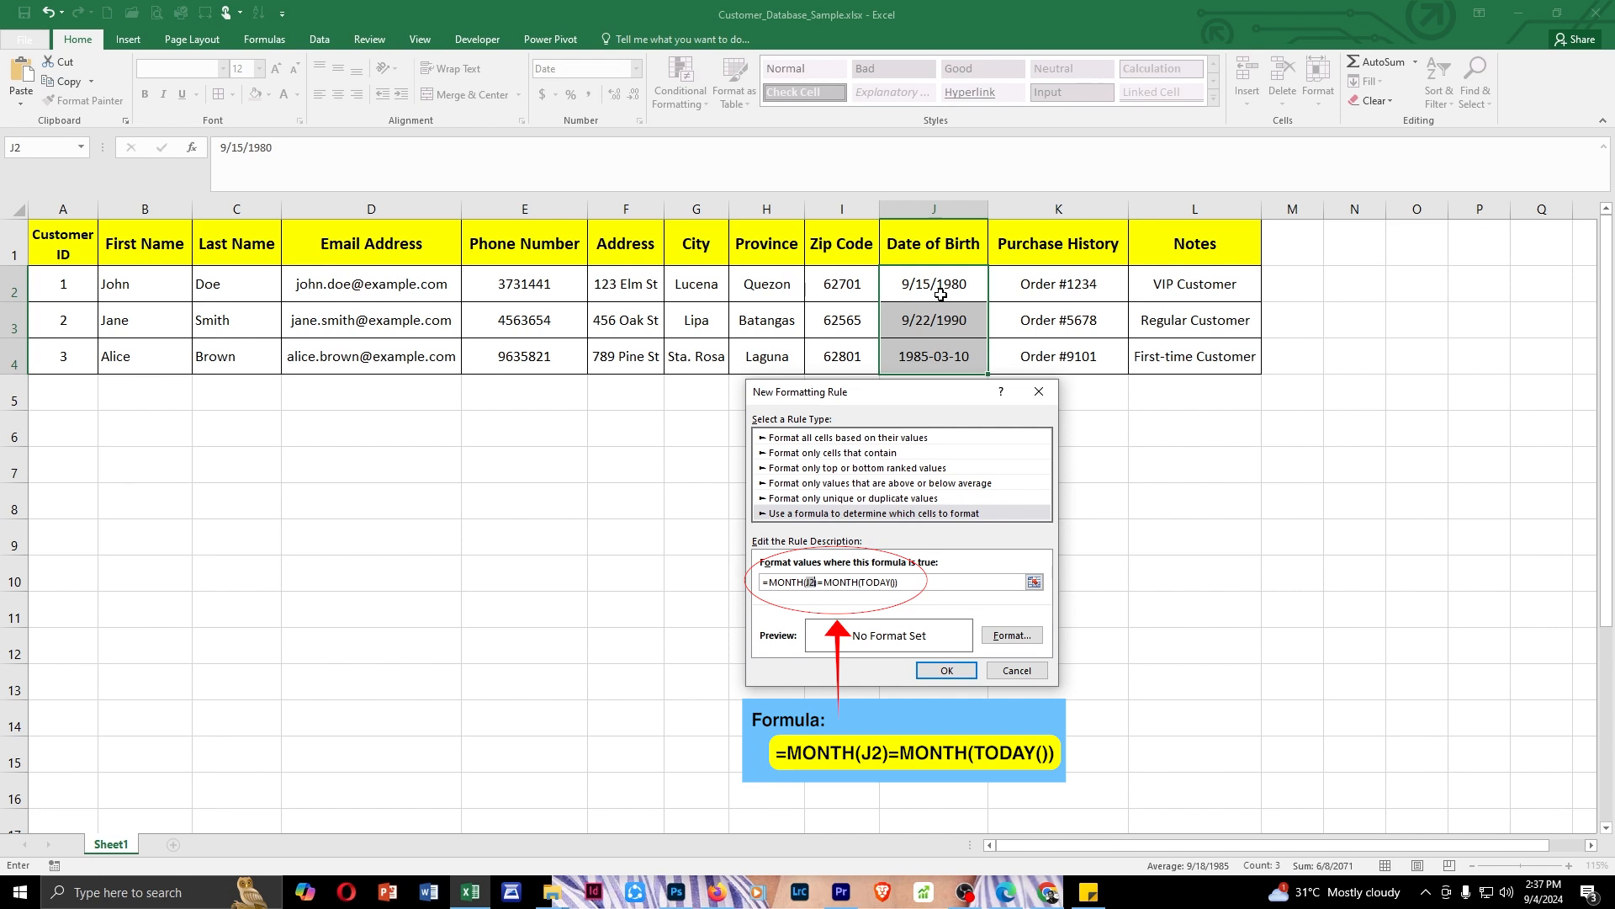
- Give the current-month birthday rule a light blue background fill and apply it to the Date of Birth cells
click(1011, 641)
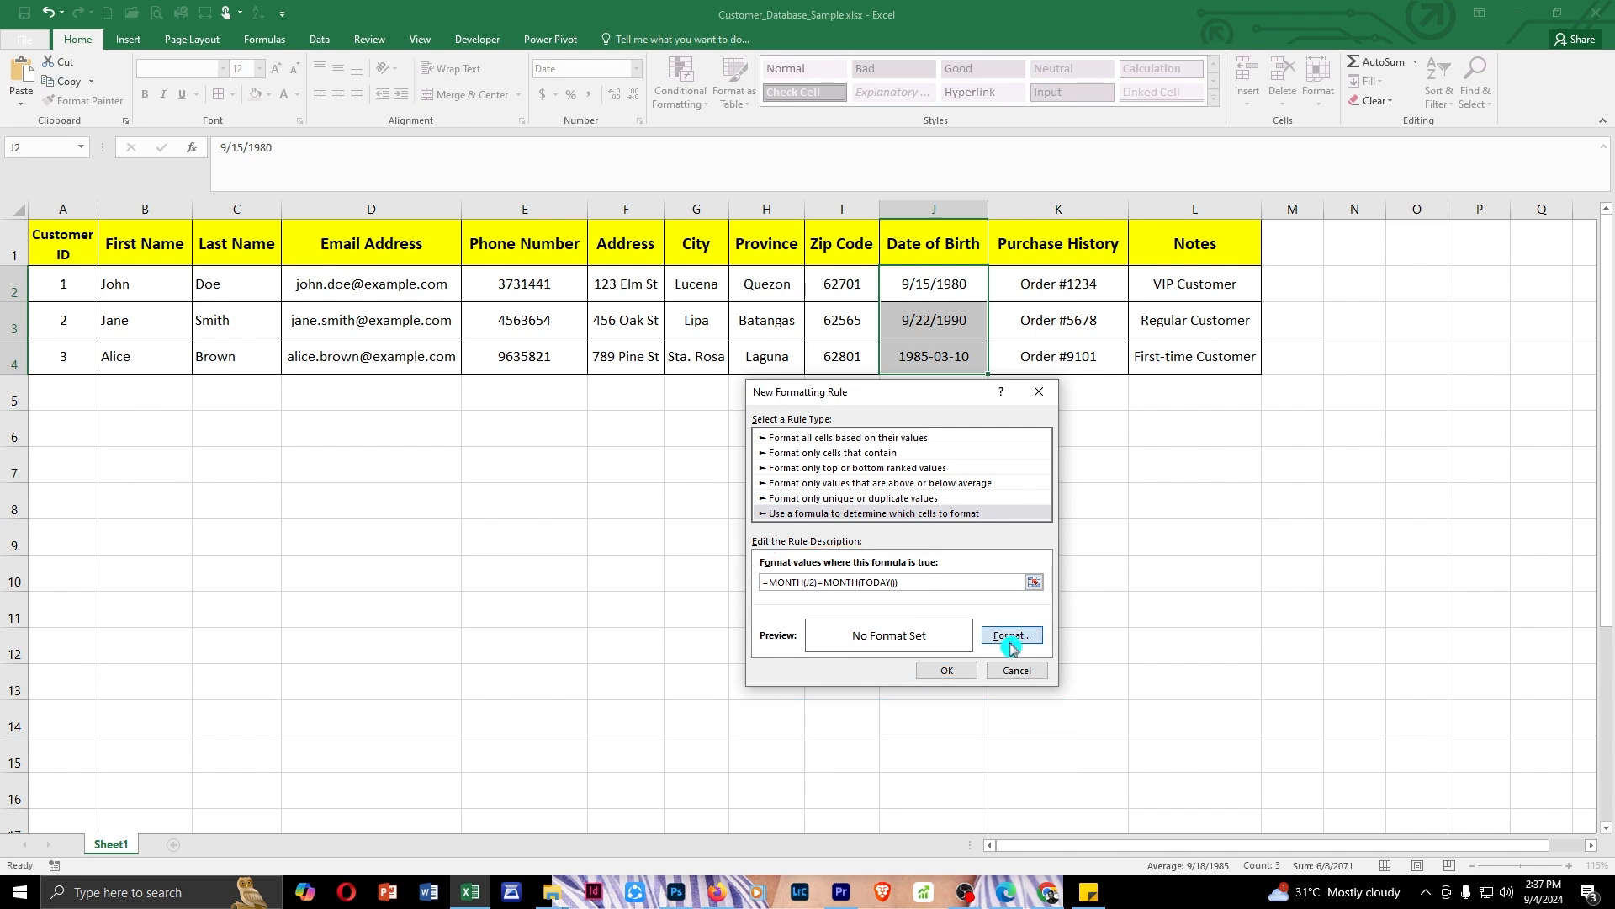
drag(870, 321, 902, 328)
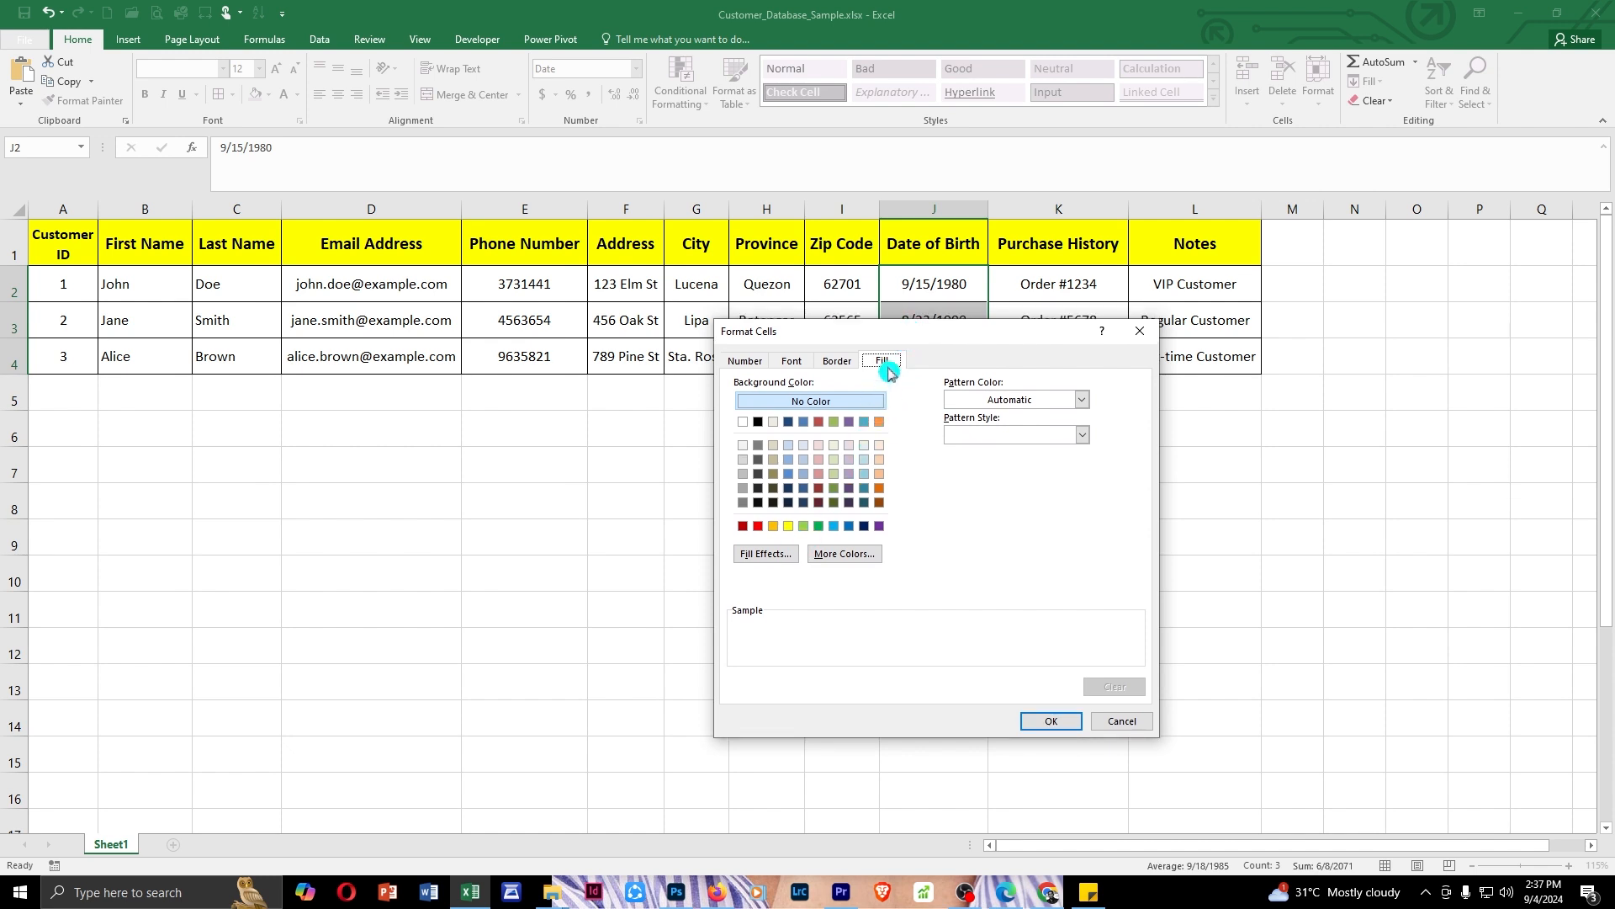
click(792, 461)
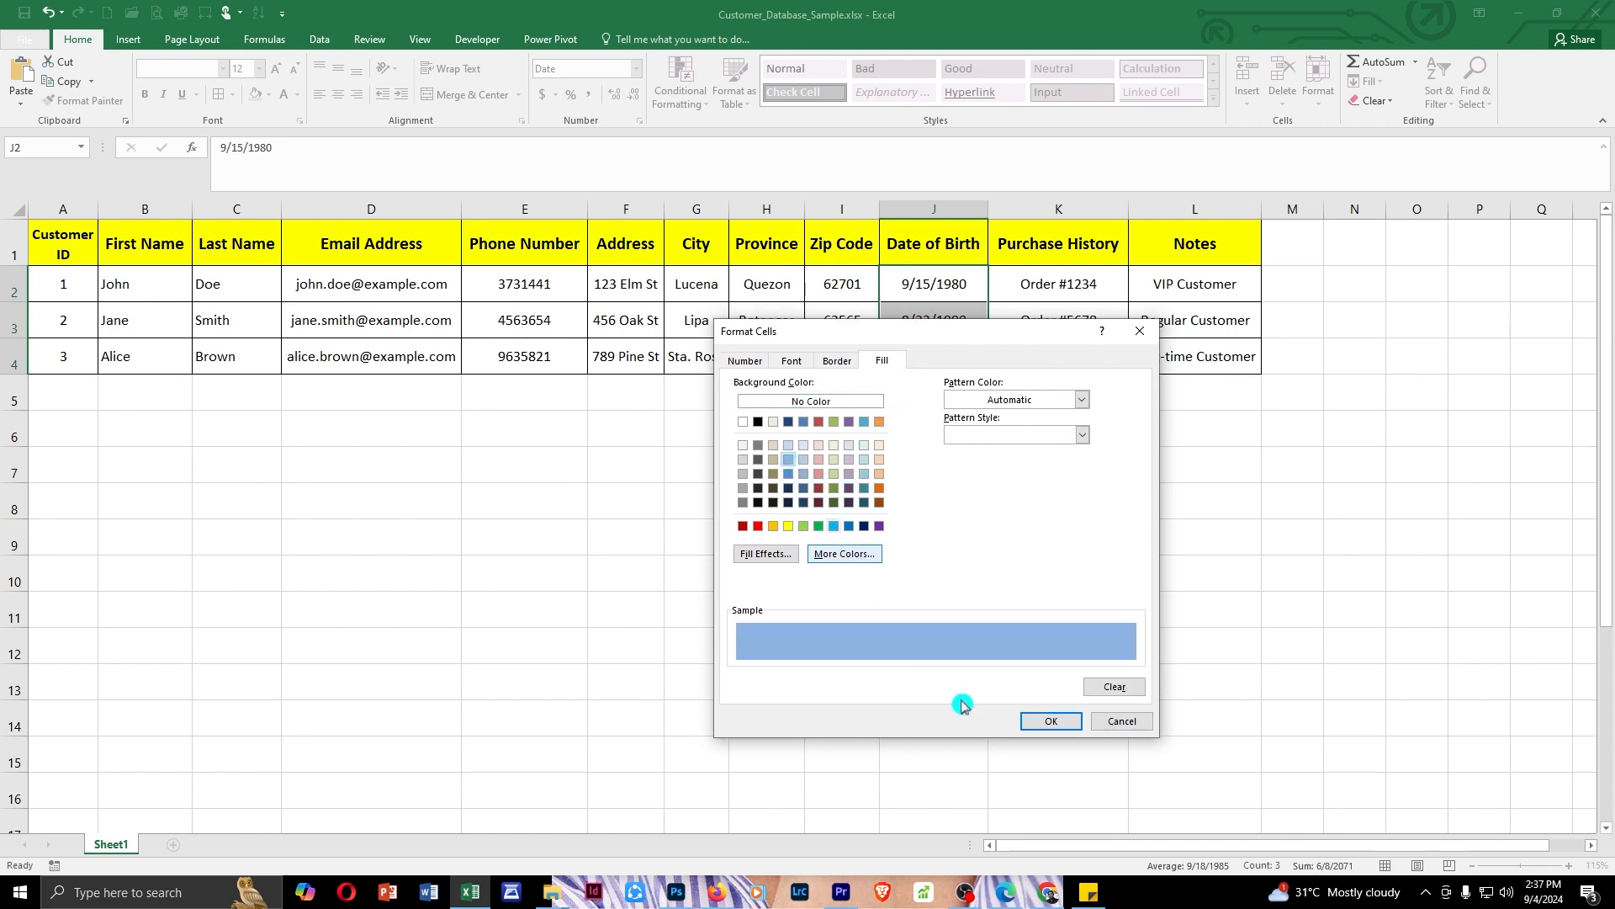
click(1037, 723)
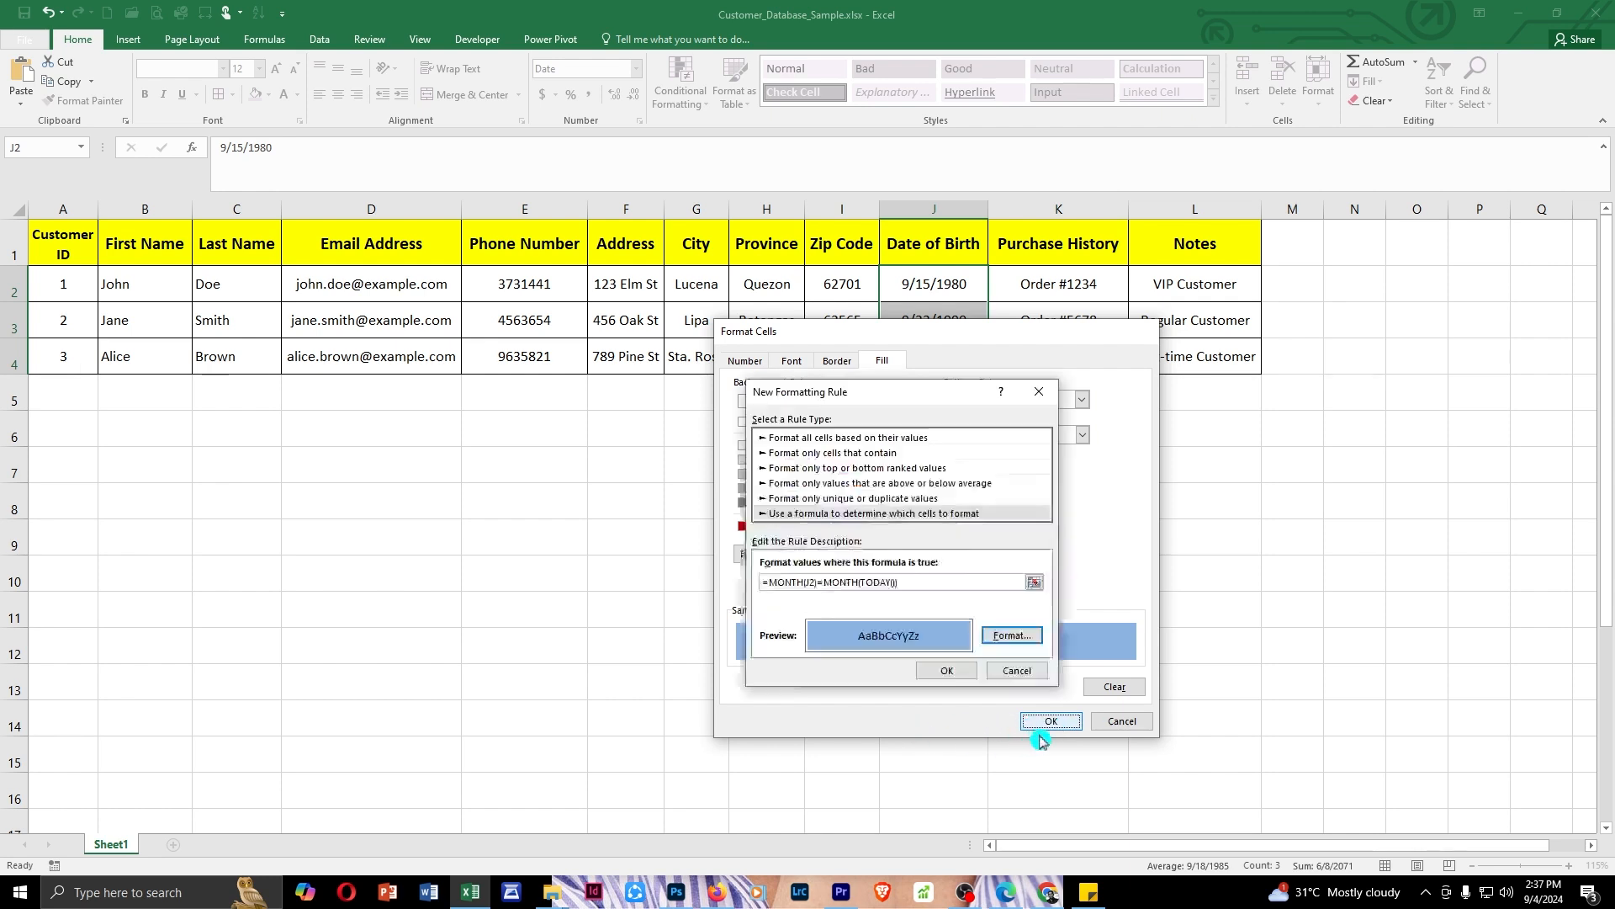
click(954, 673)
- Test the current-month rule by changing the month of the second customer's date of birth in J3 to 10
click(941, 333)
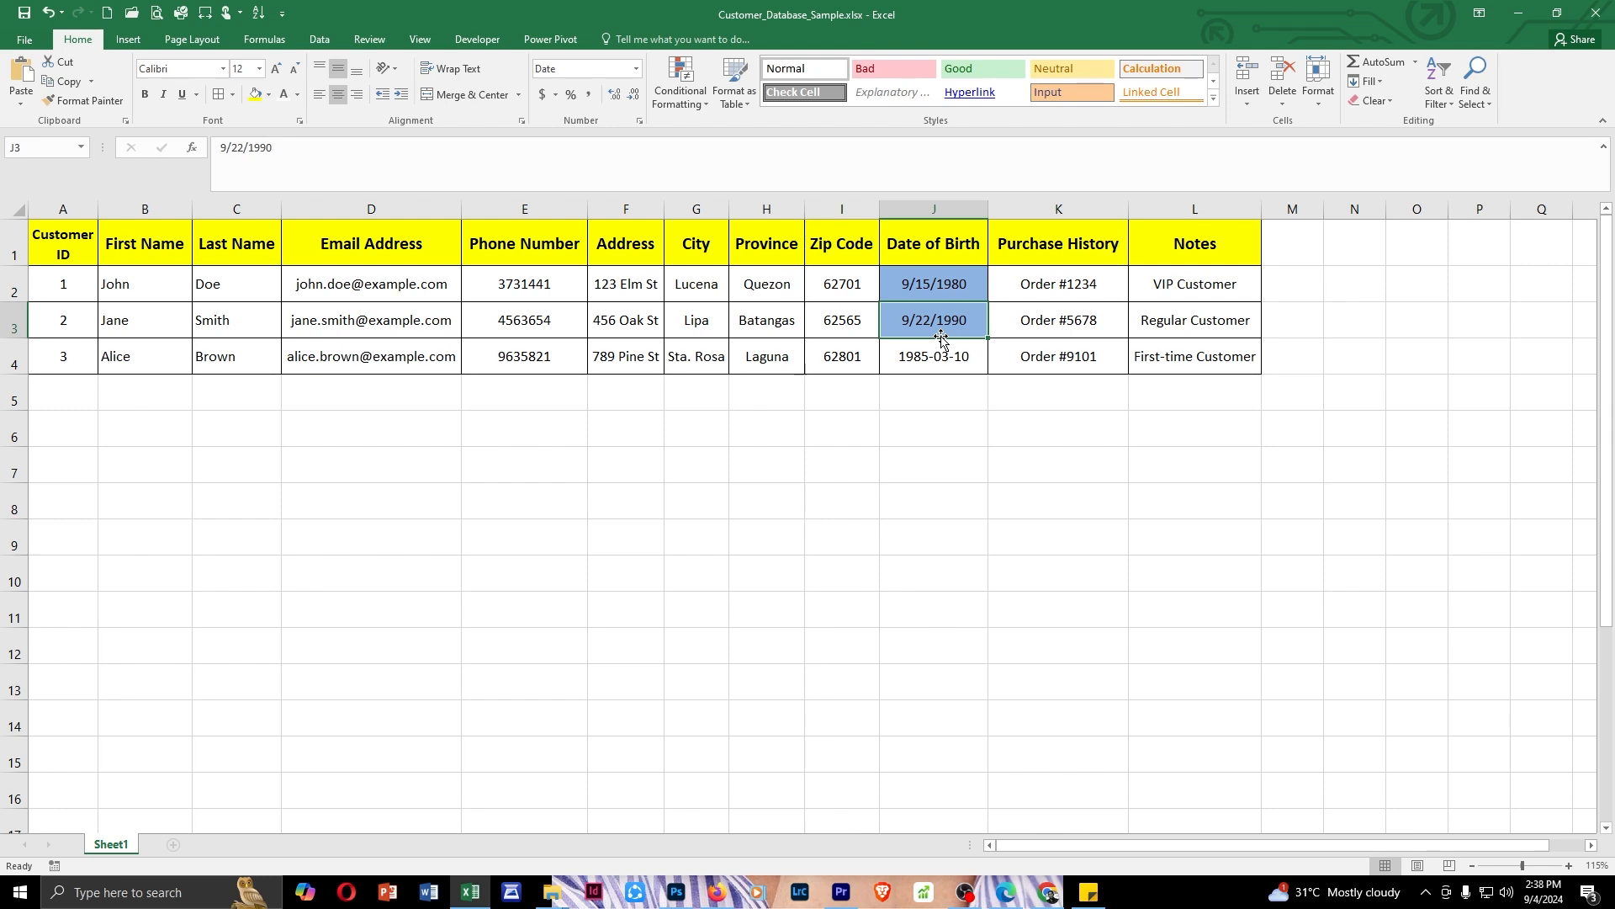
double_click(941, 333)
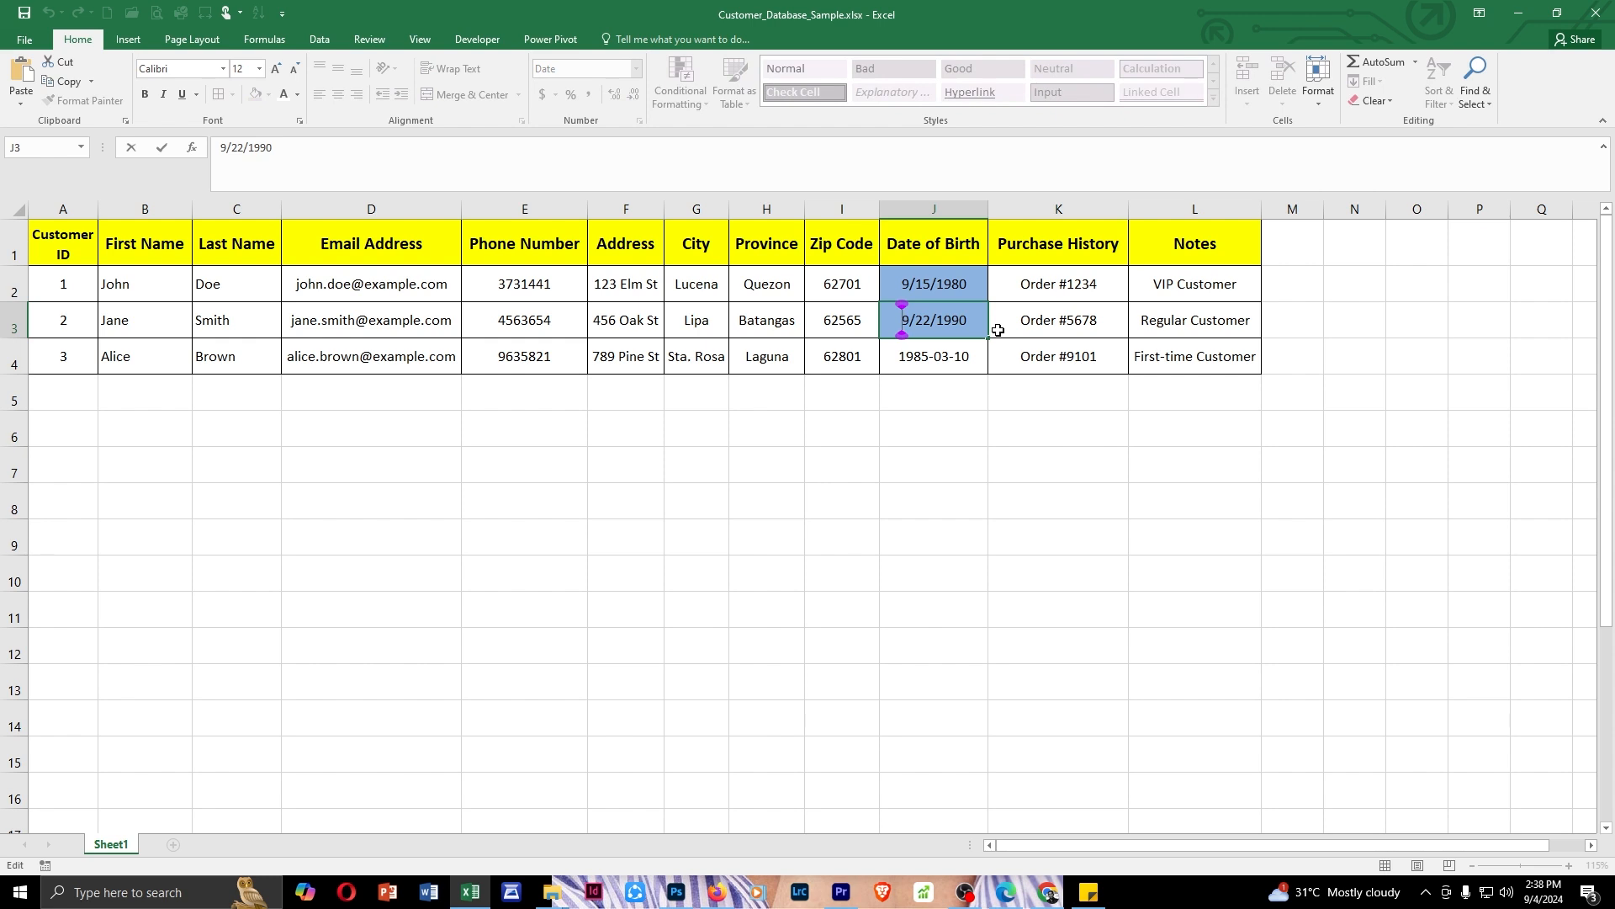
key(Delete)
text(10)
key(Return)
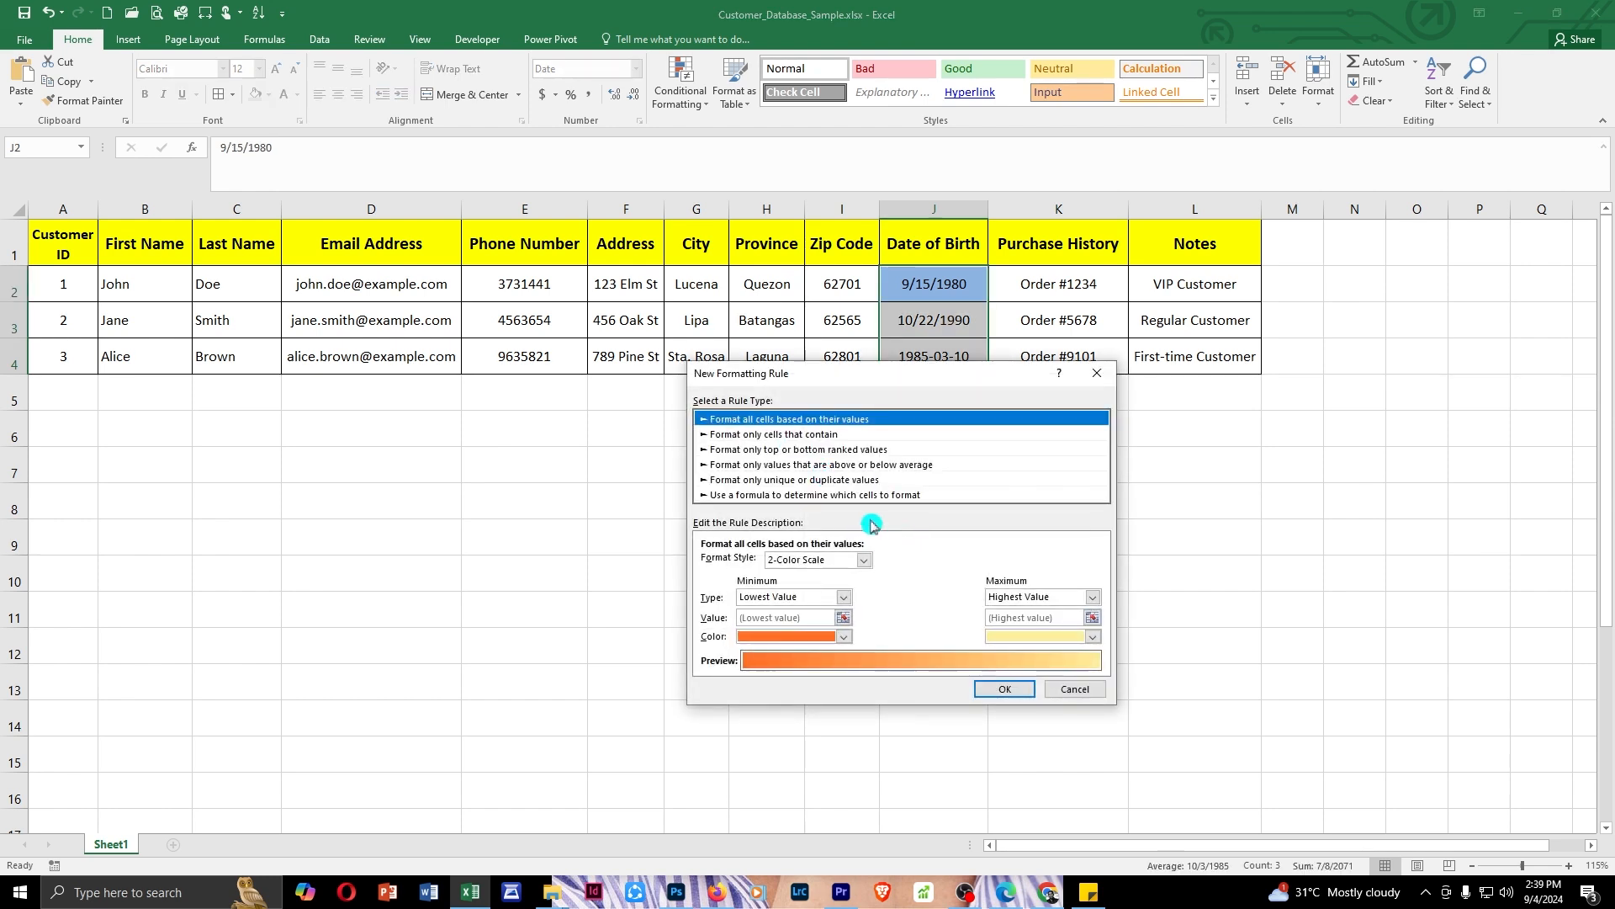
- Add a red-fill rule to J2:J4 with formula =AND(MONTH(J2)=MONTH(TODAY()), DAY(J2)>=DAY(TODAY()), DAY(J2)<=DAY(TODAY())+7)
click(821, 494)
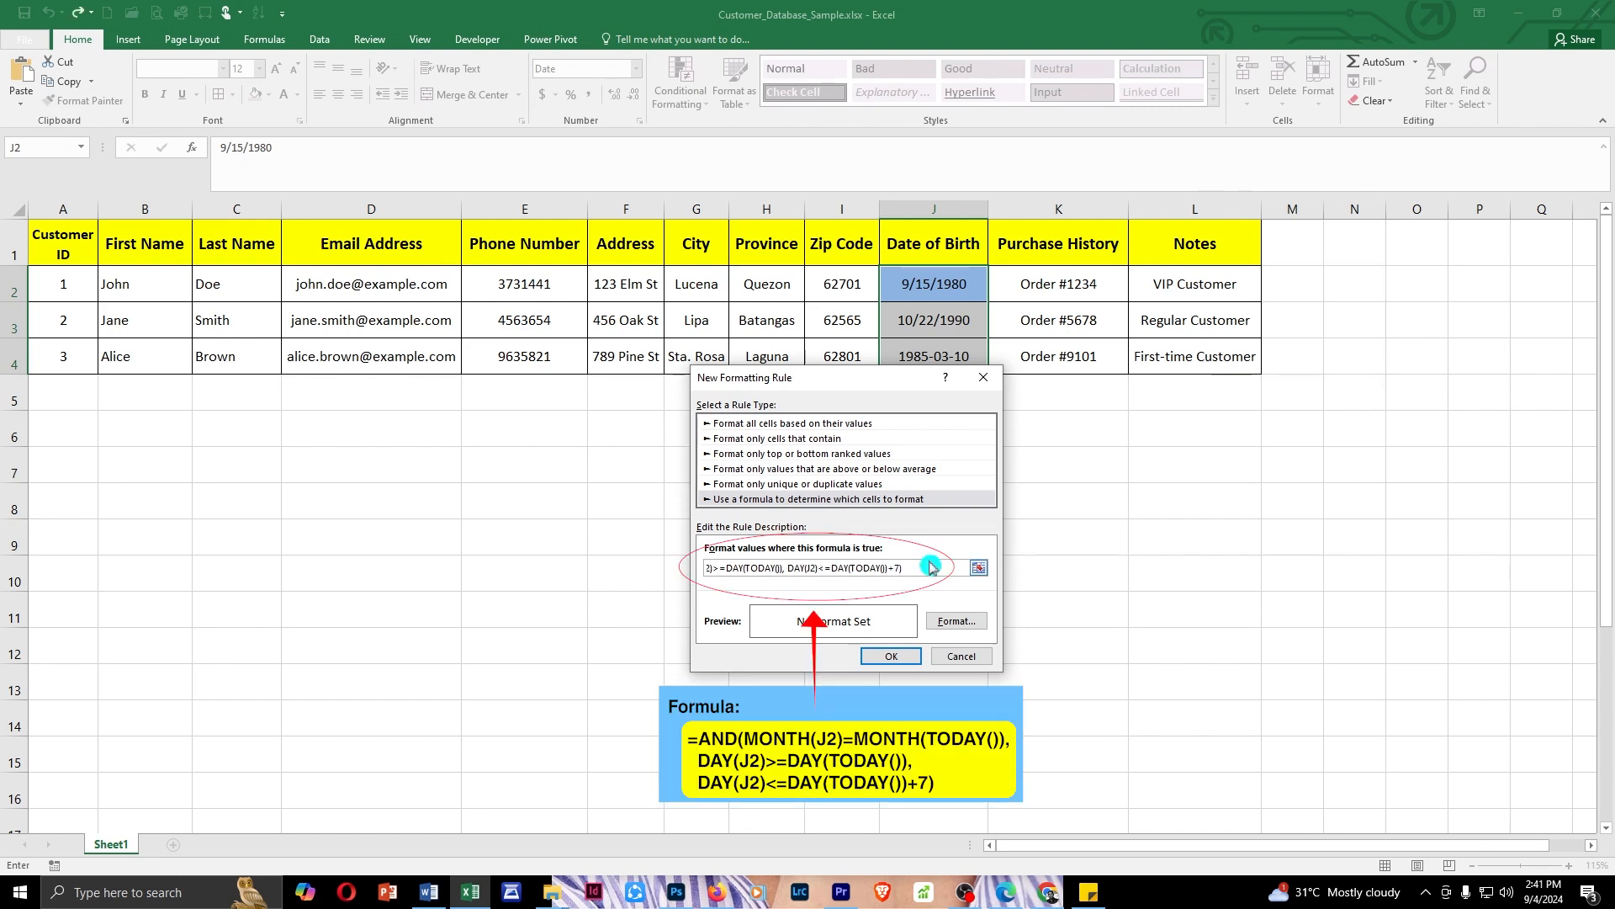
click(957, 621)
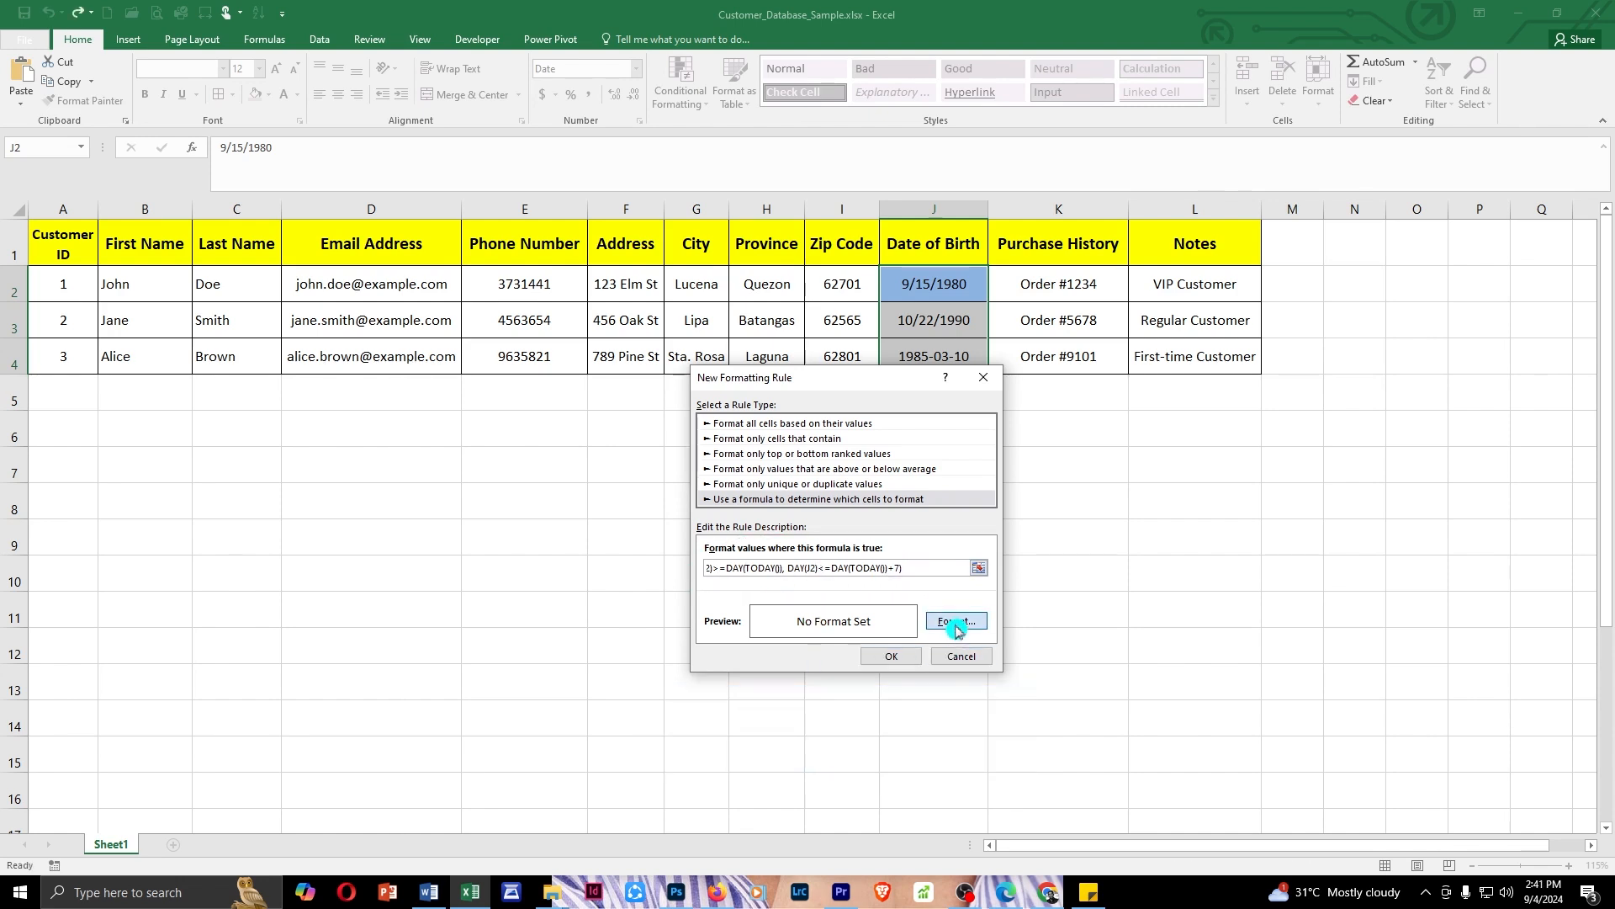
click(956, 622)
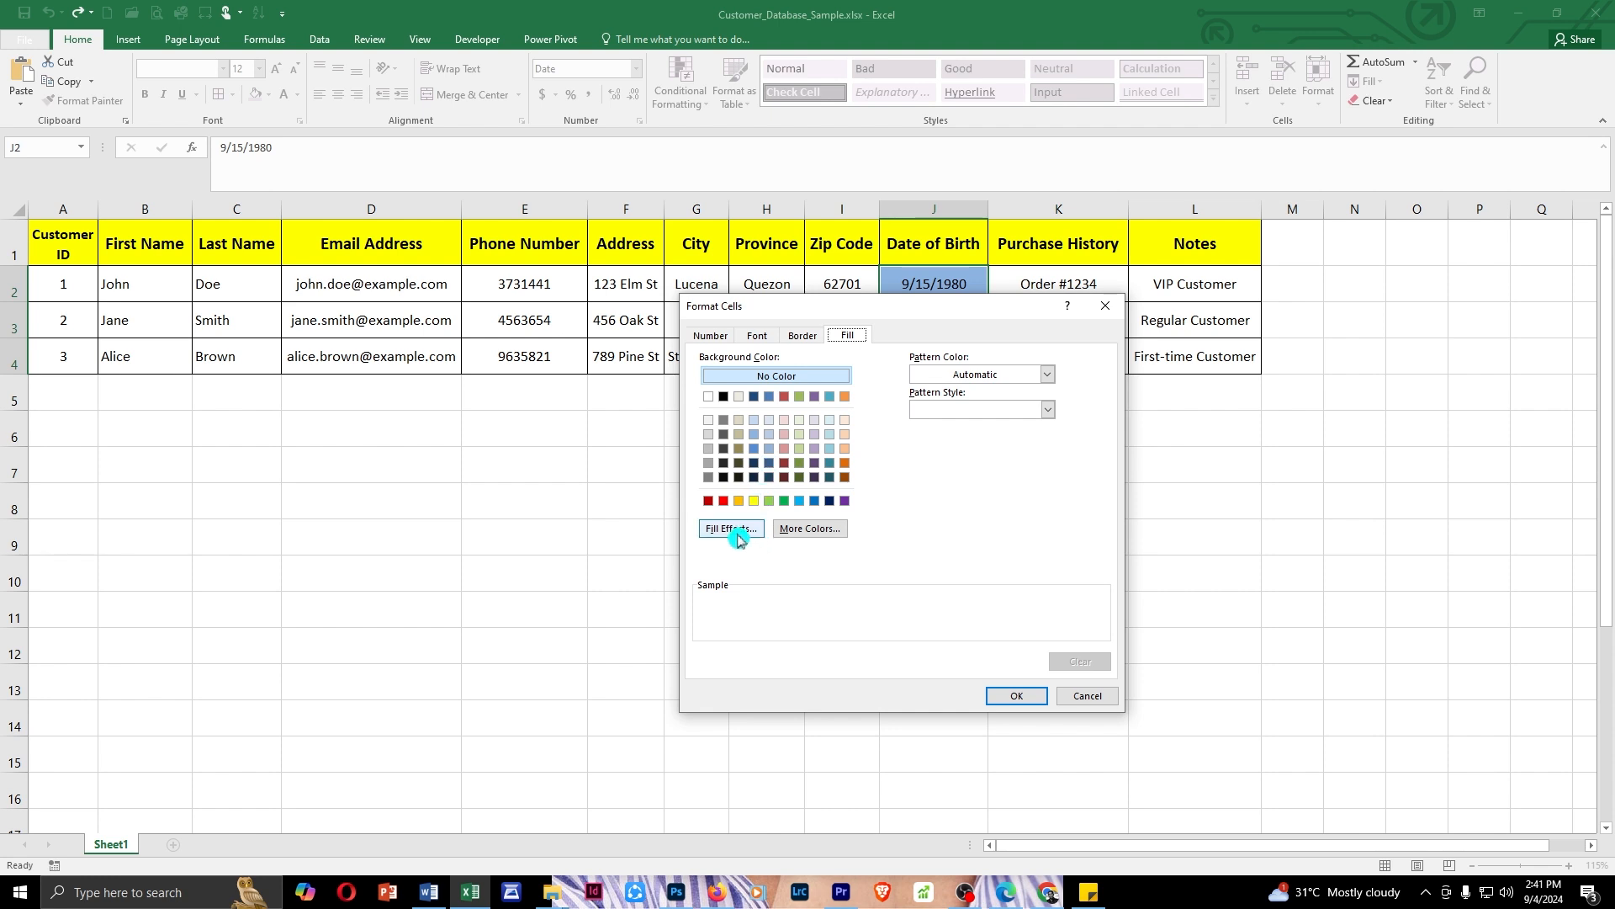
click(723, 500)
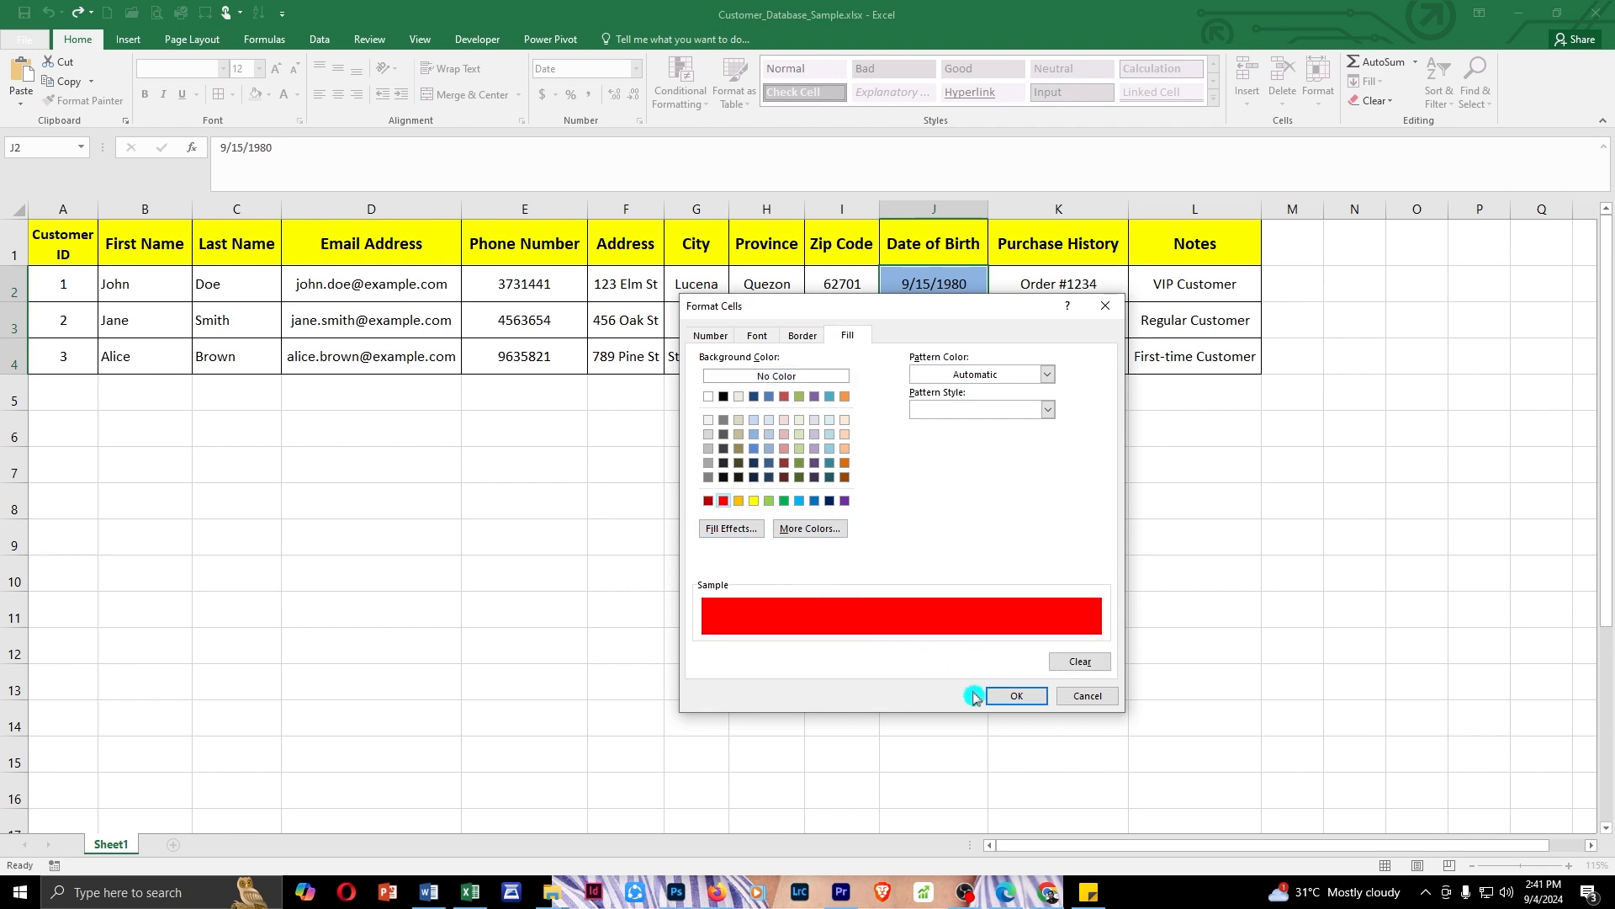
click(1015, 697)
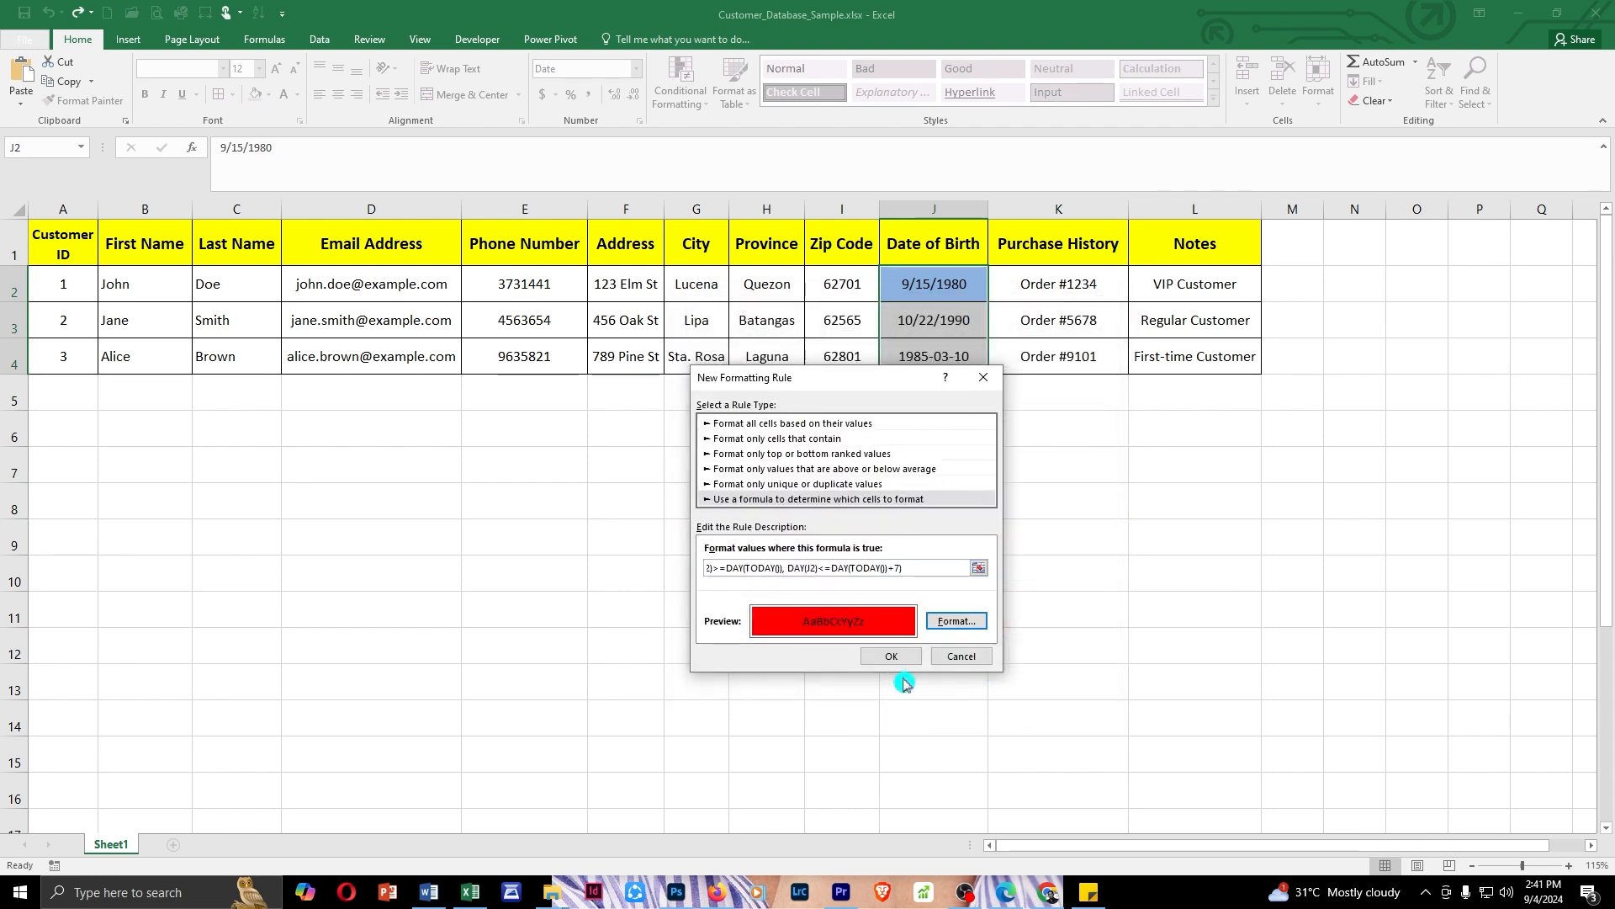
click(891, 659)
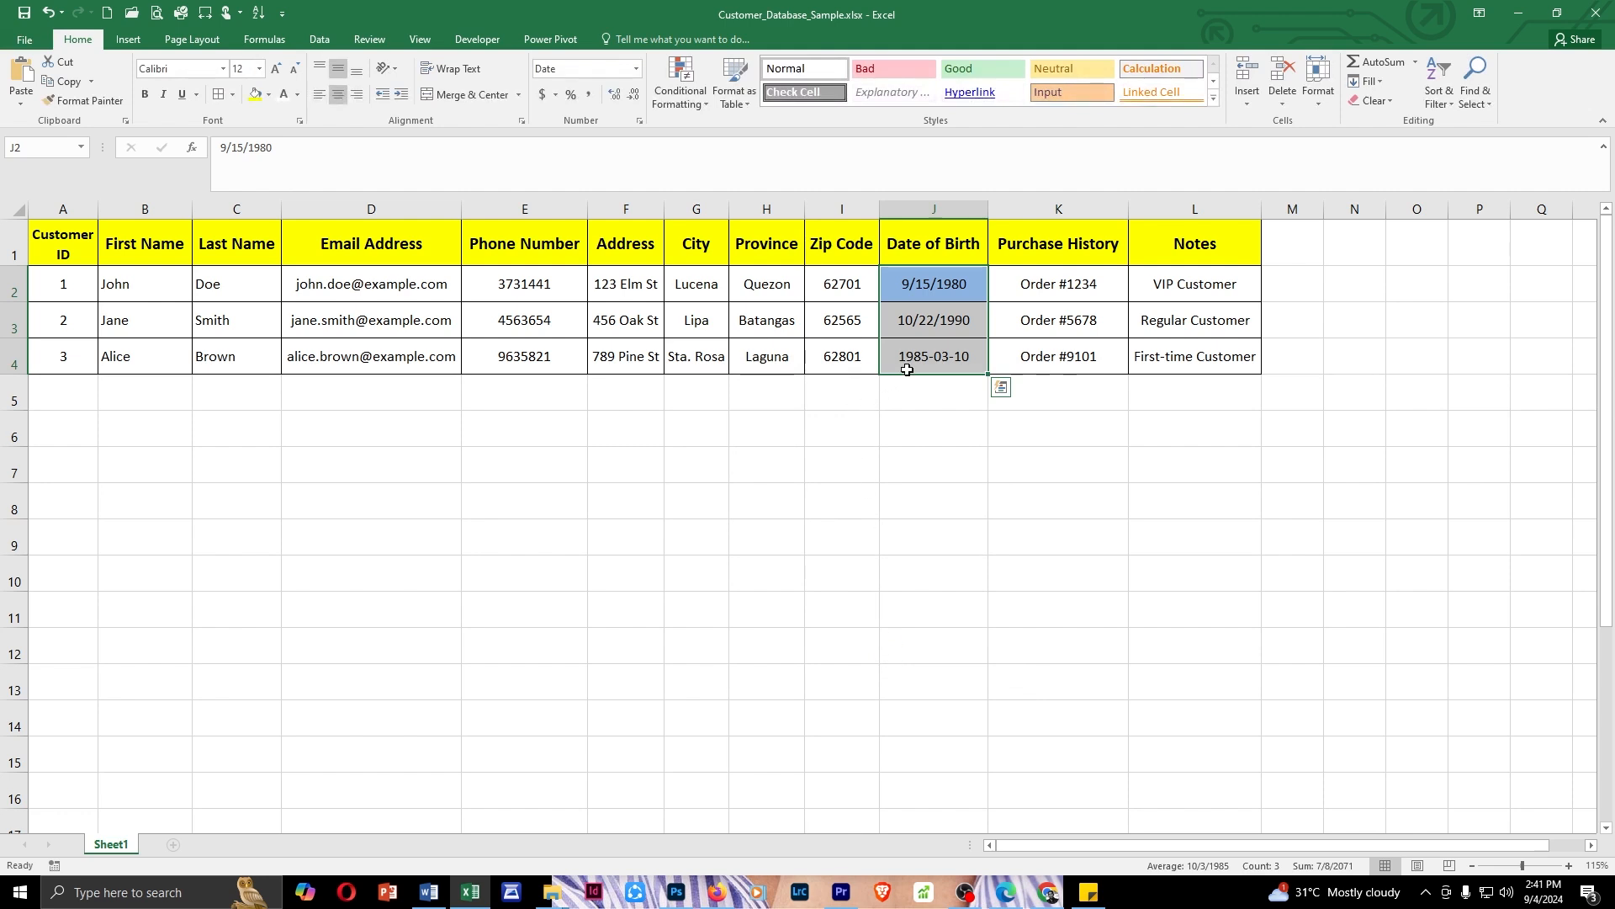
- Test the seven-day rule by moving the day of the first customer's birth date in J2 to within the coming week
double_click(920, 287)
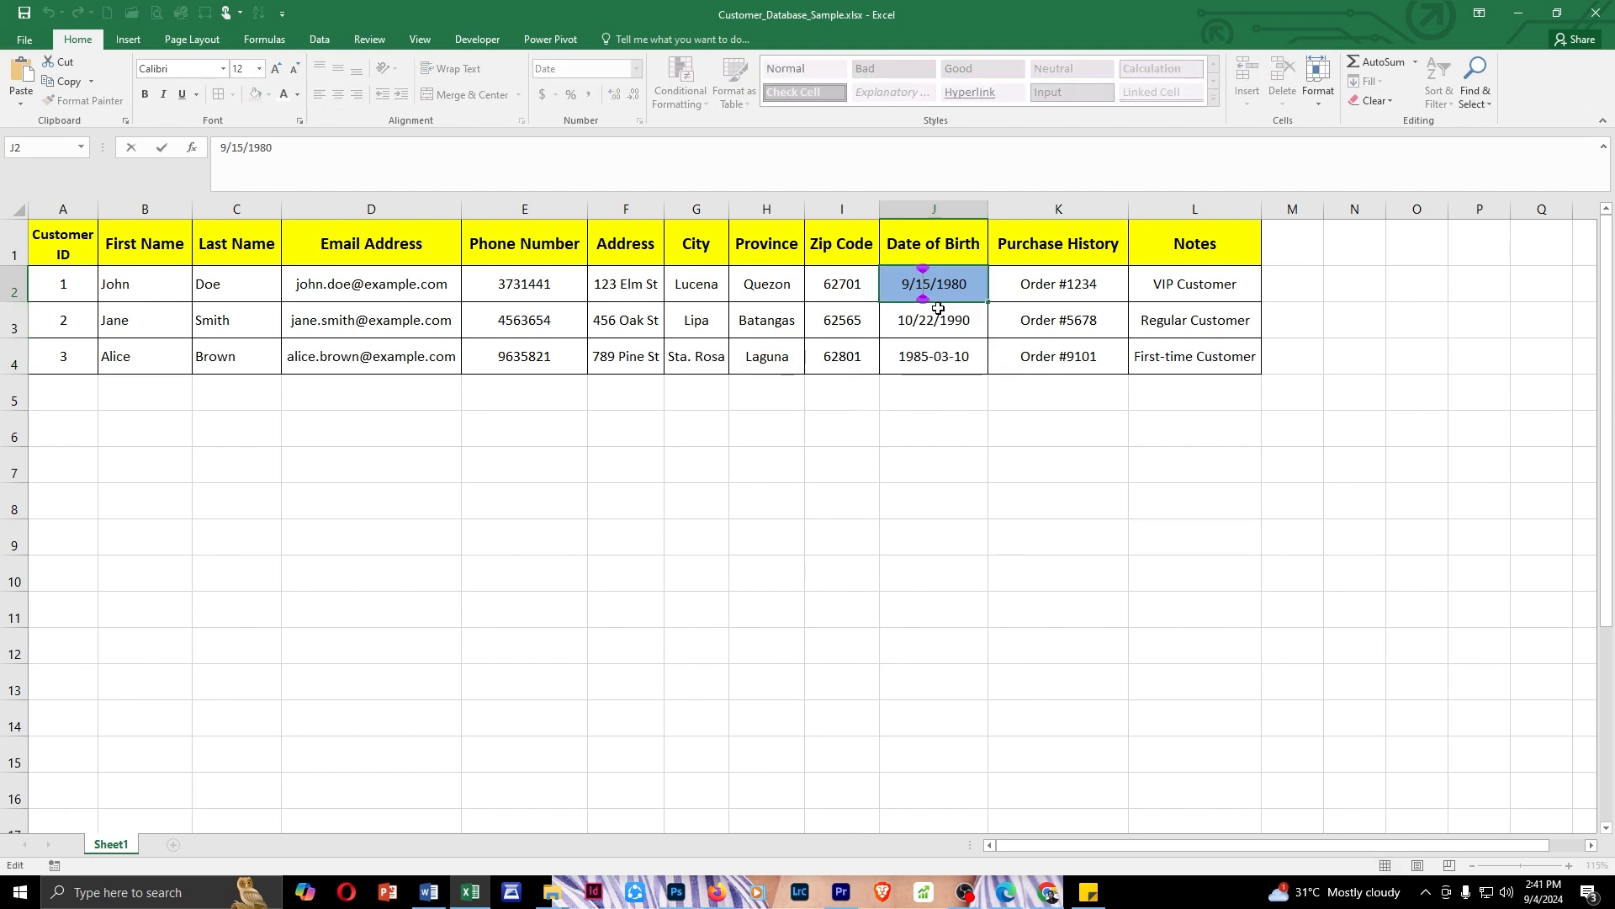
key(Right)
key(BackSpace)
key(BackSpace)
text(08)
key(Return)
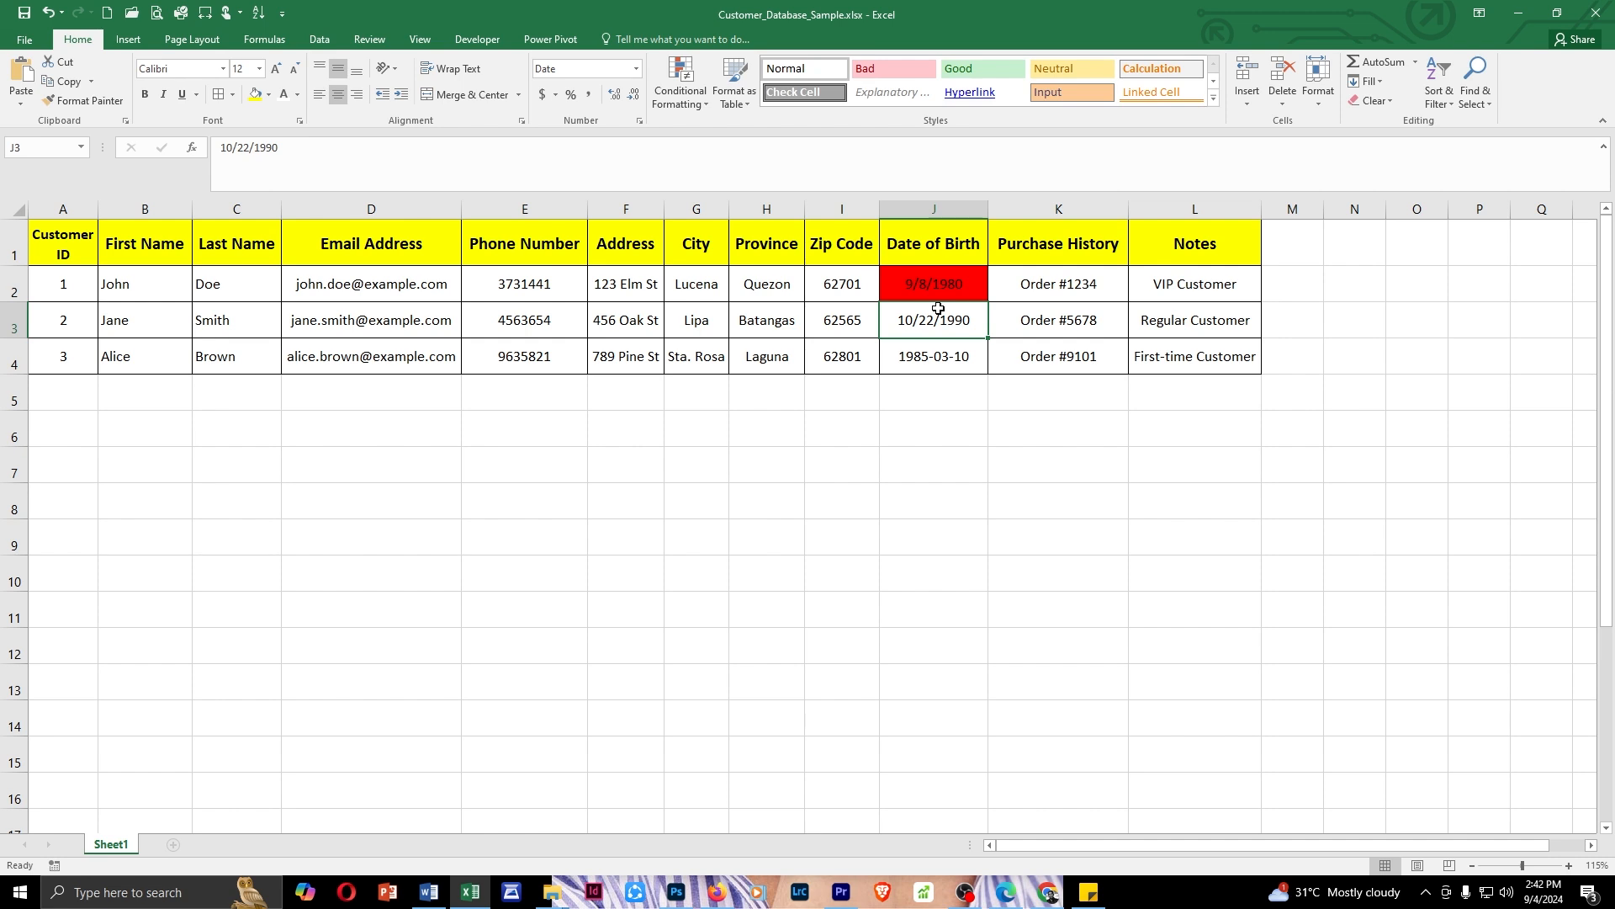
- Change the month and day of the second customer's birth date in J3 so the birthday falls within the next seven days
double_click(938, 308)
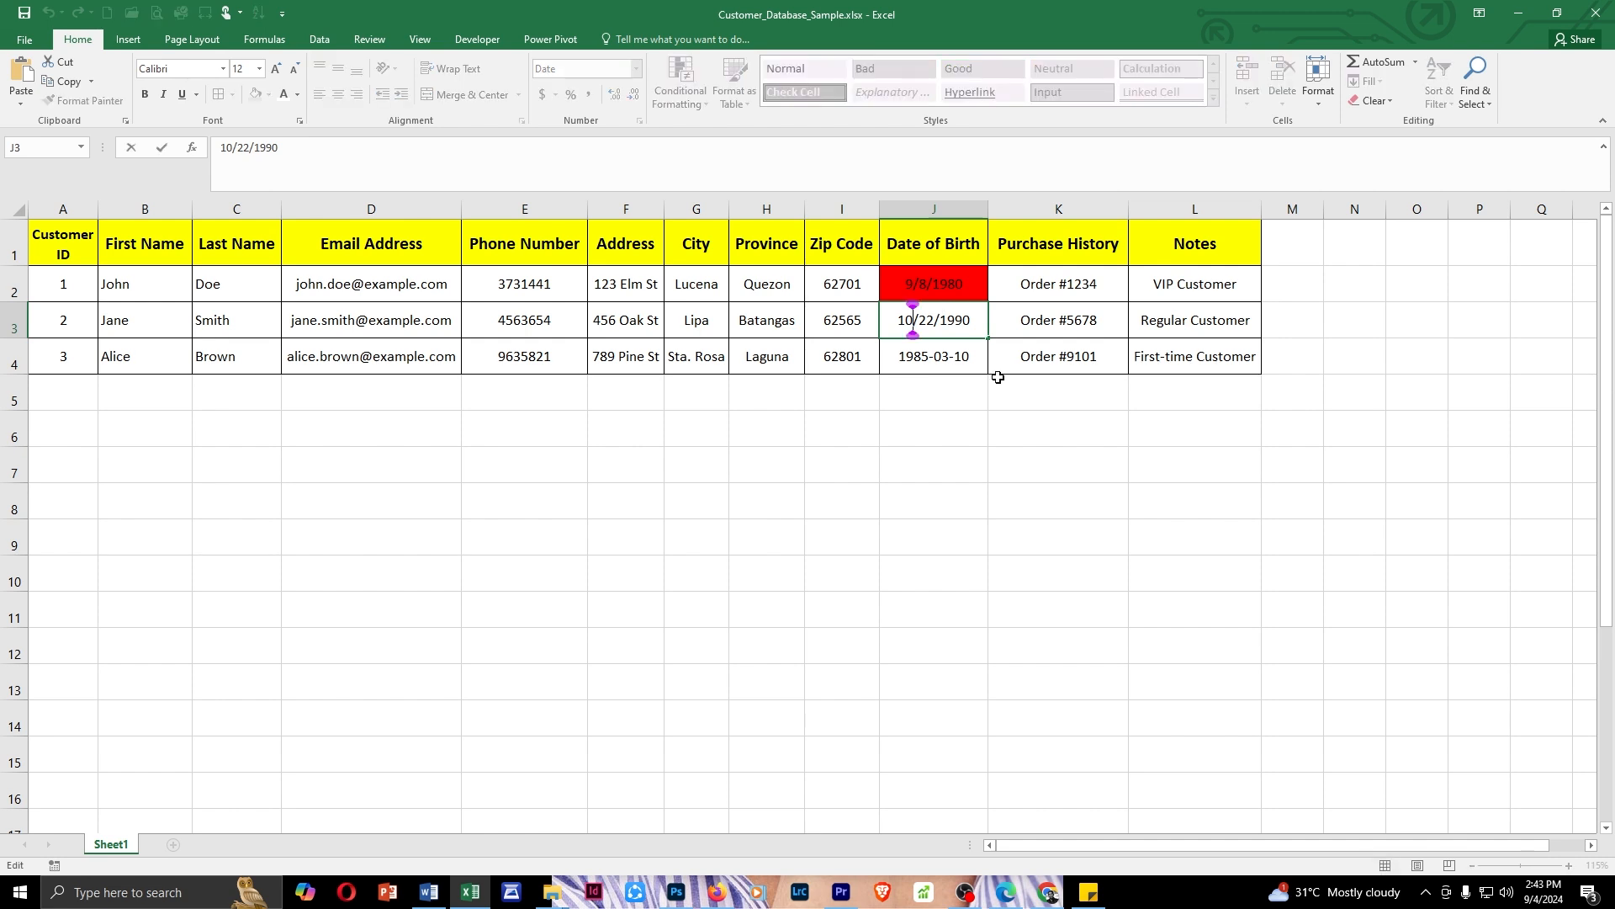
key(shift+Home)
text(9)
key(Right)
key(shift+Right)
key(shift+Right)
text(10)
key(Return)
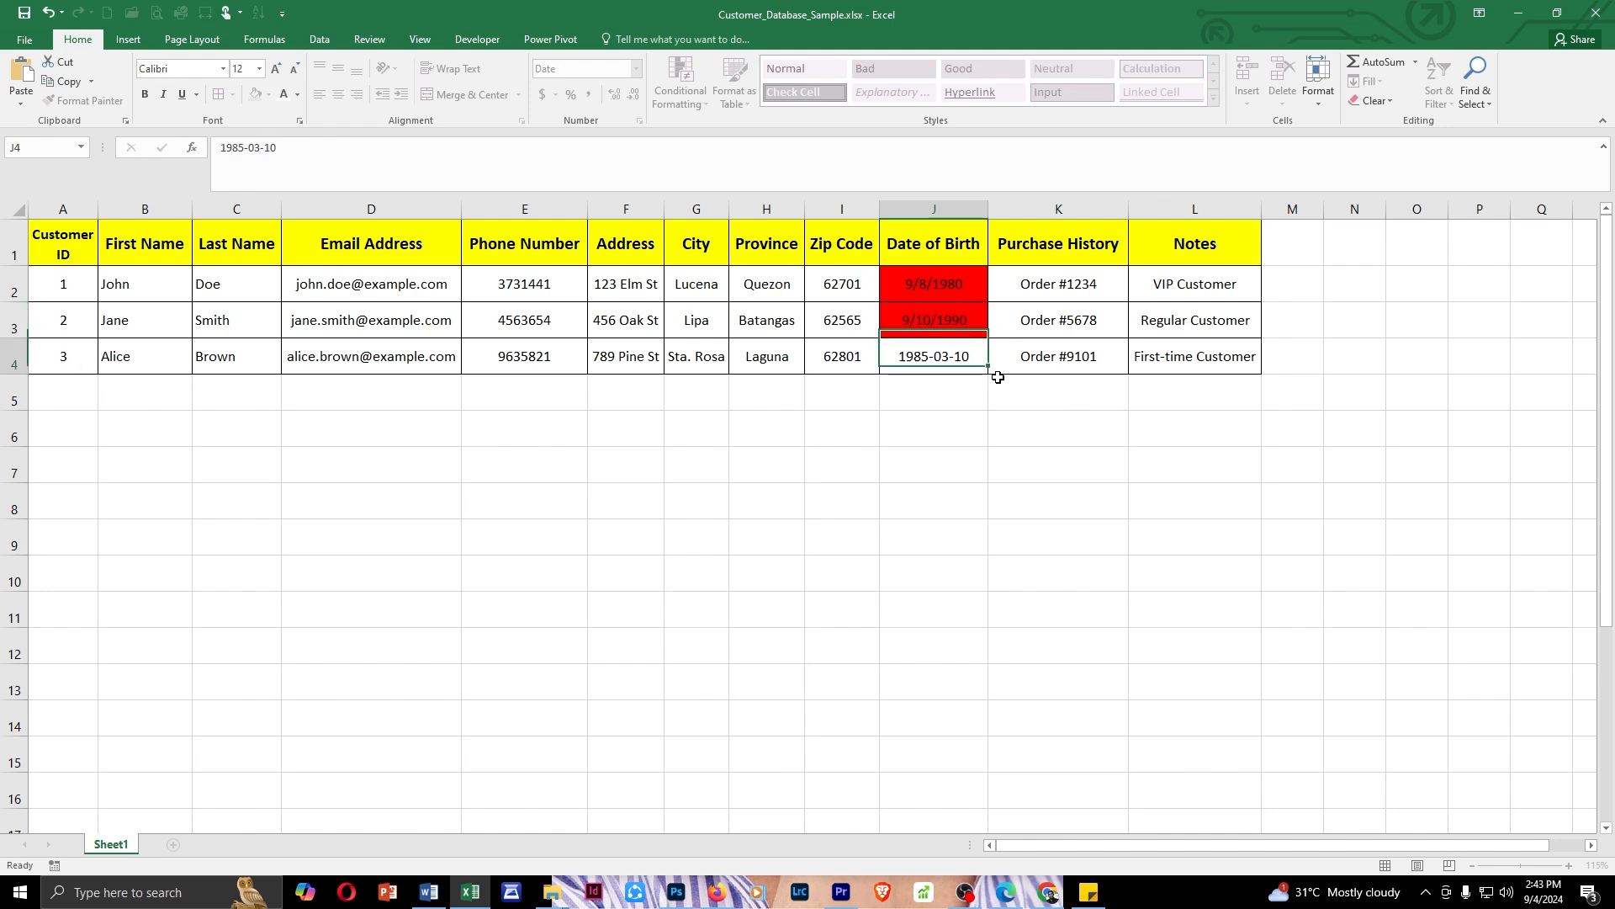
- Change the third customer's birth date in J4 to a day in the current month more than seven days away
double_click(914, 356)
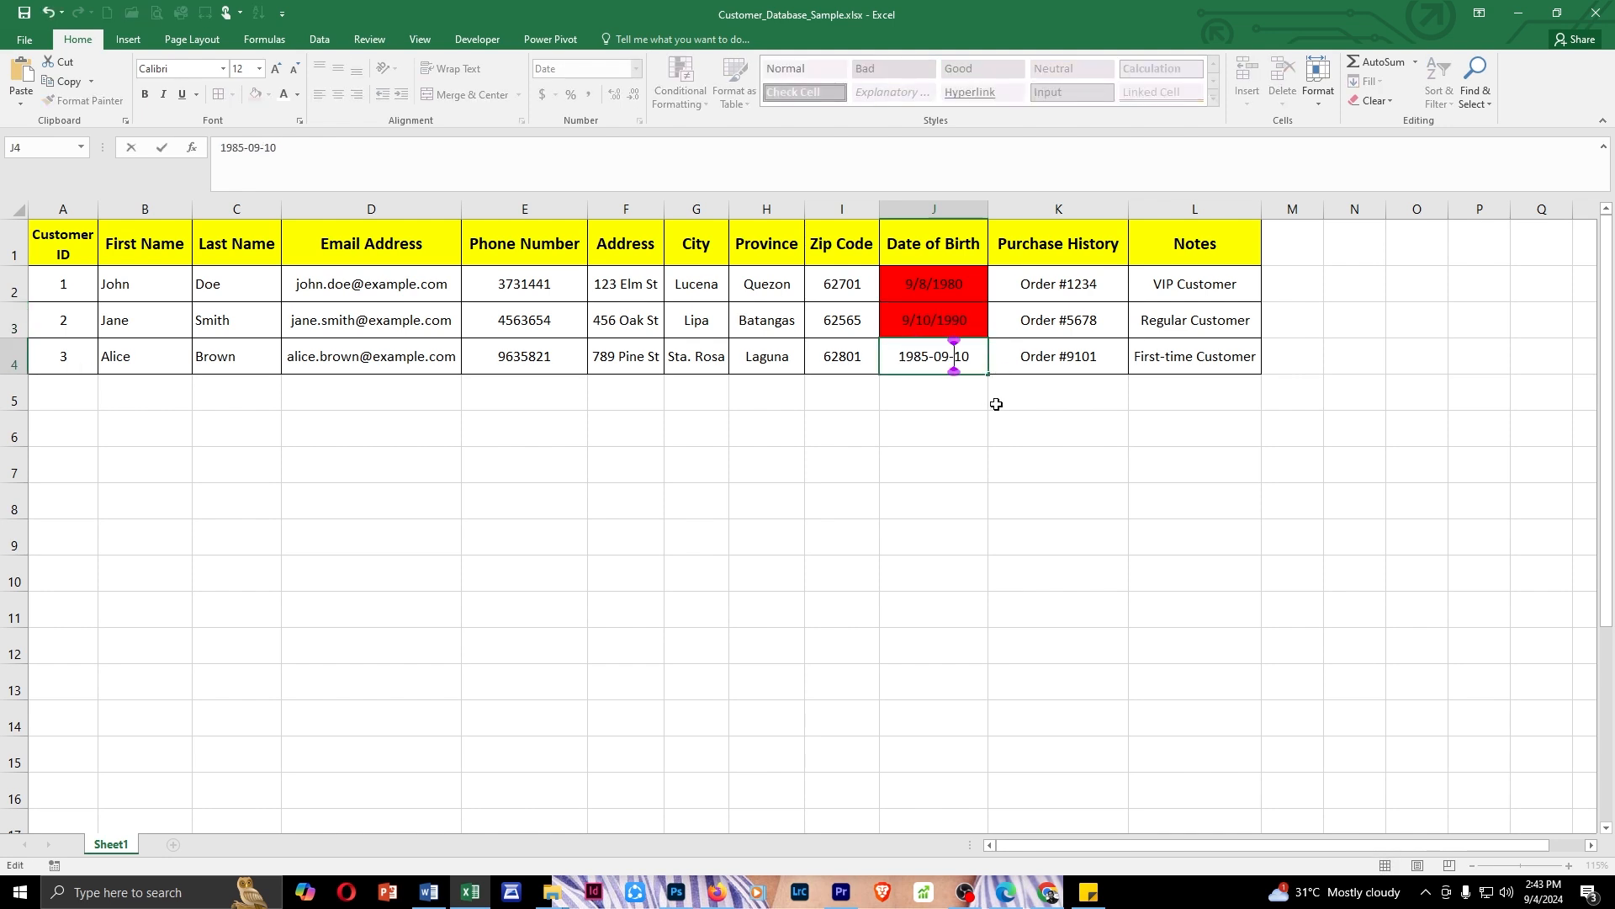
key(shift+Right)
text(2)
key(Return)
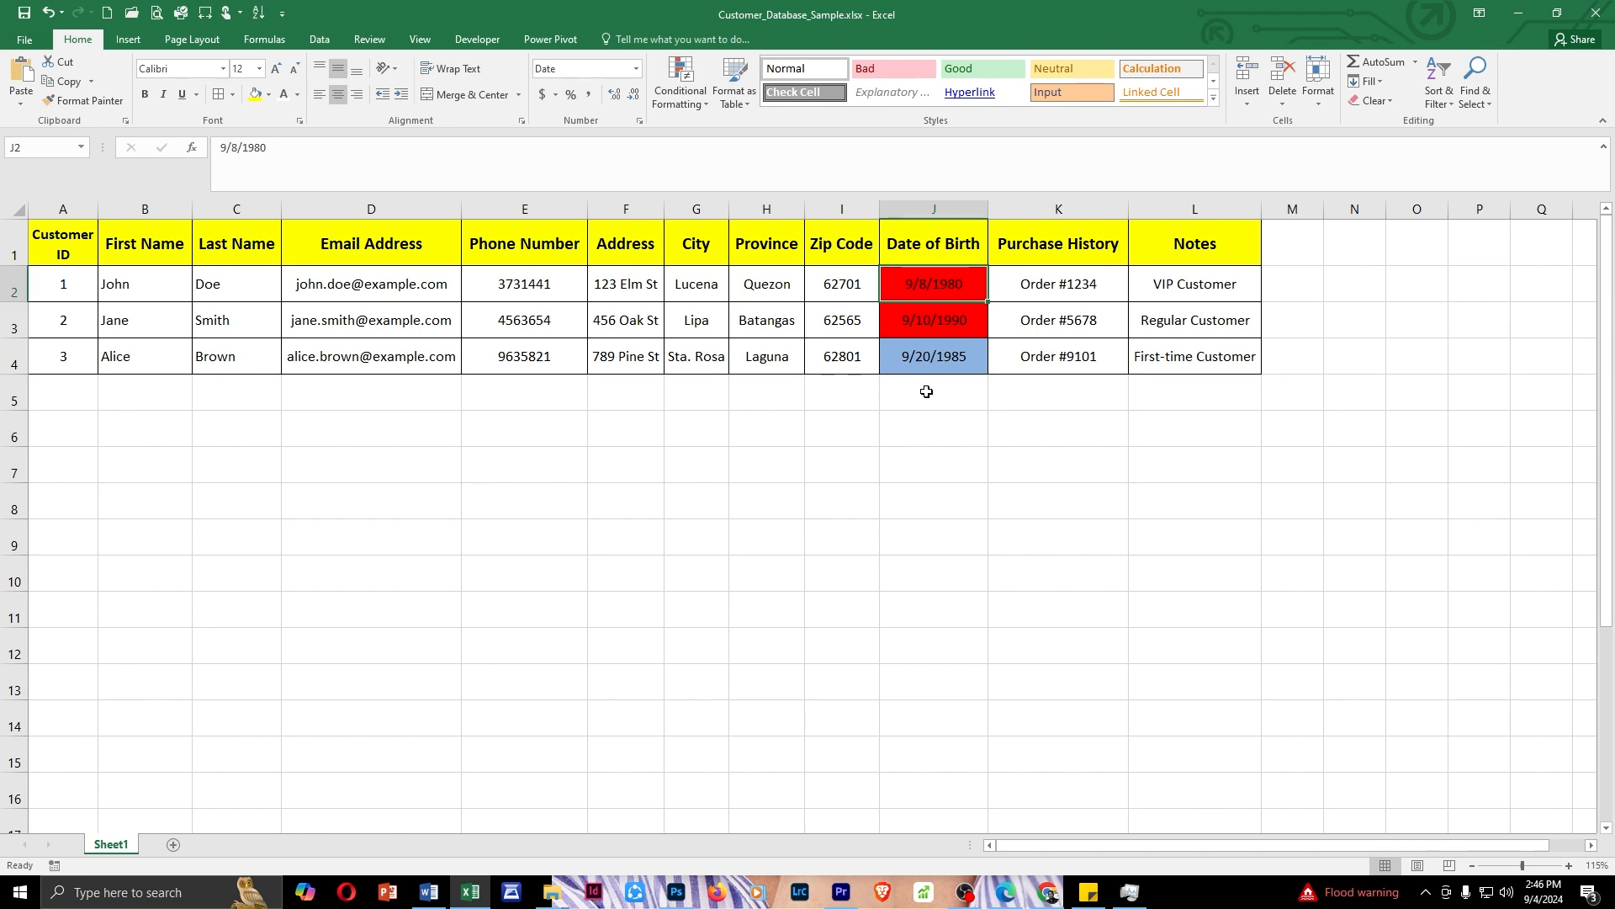
key(Up)
key(Up)
click(928, 402)
click(936, 355)
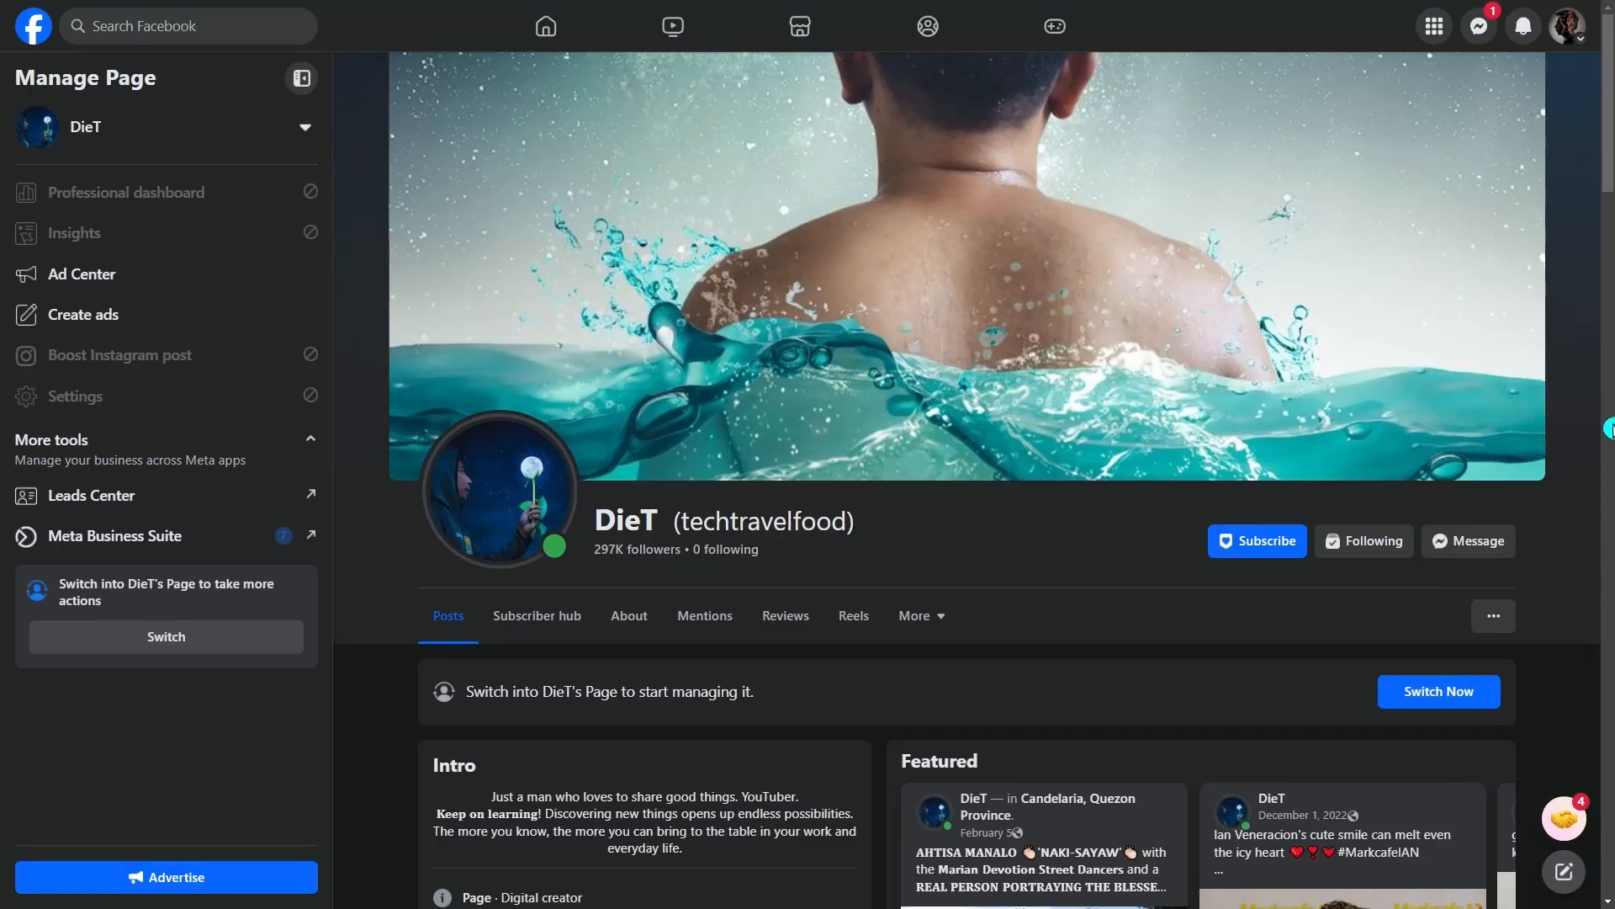
drag(1606, 137, 1607, 152)
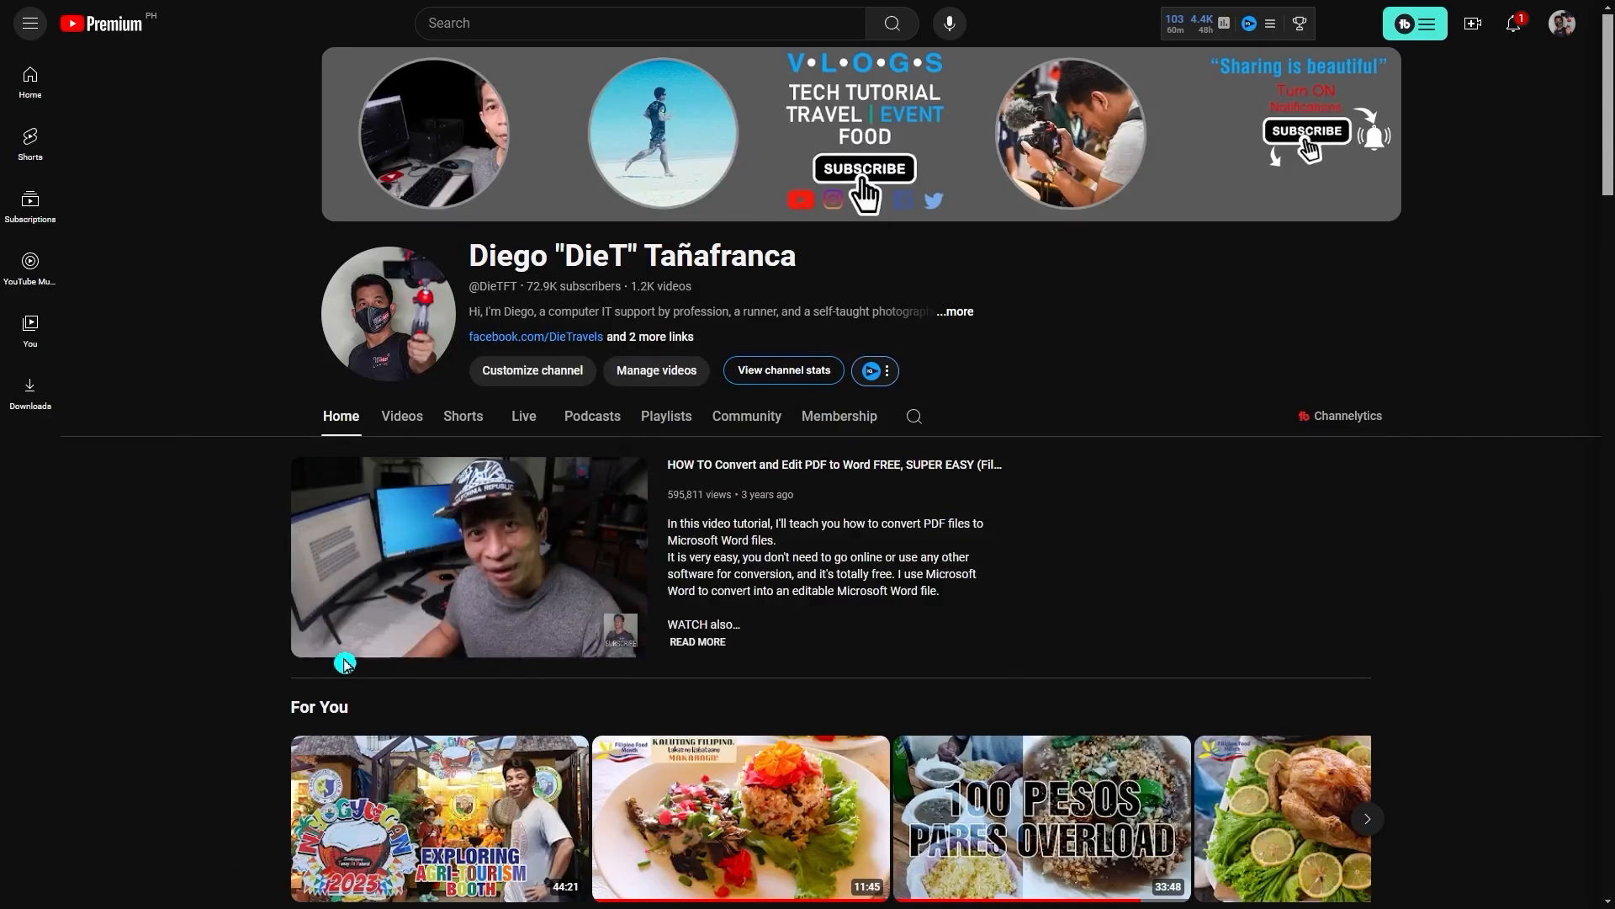
scroll(345, 664, down, 15)
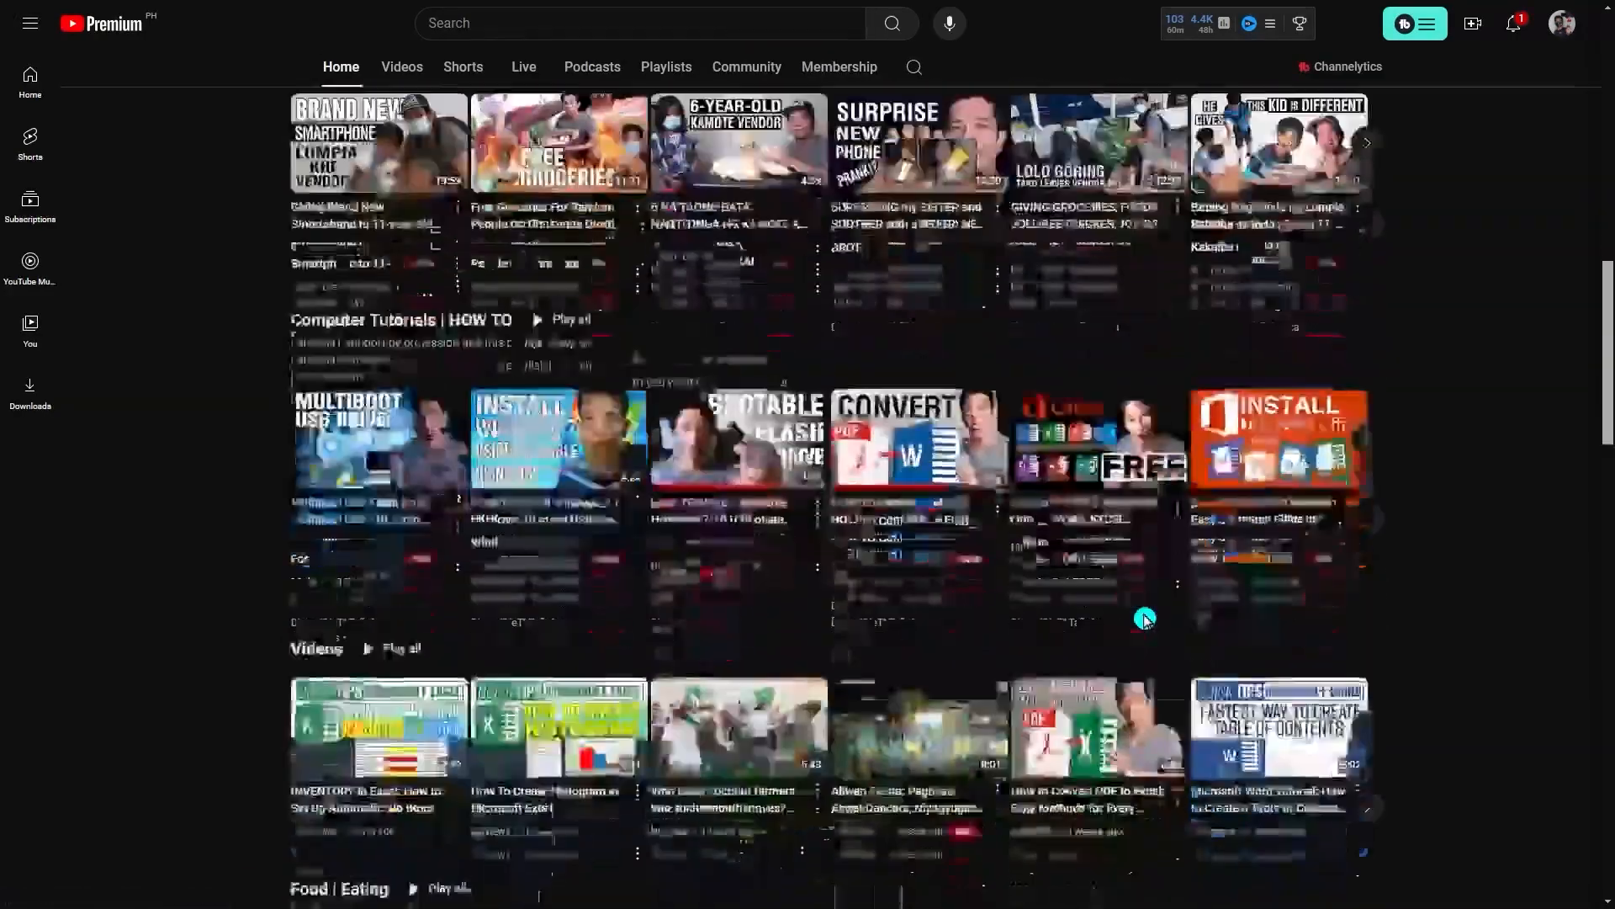
scroll(1144, 618, down, 3)
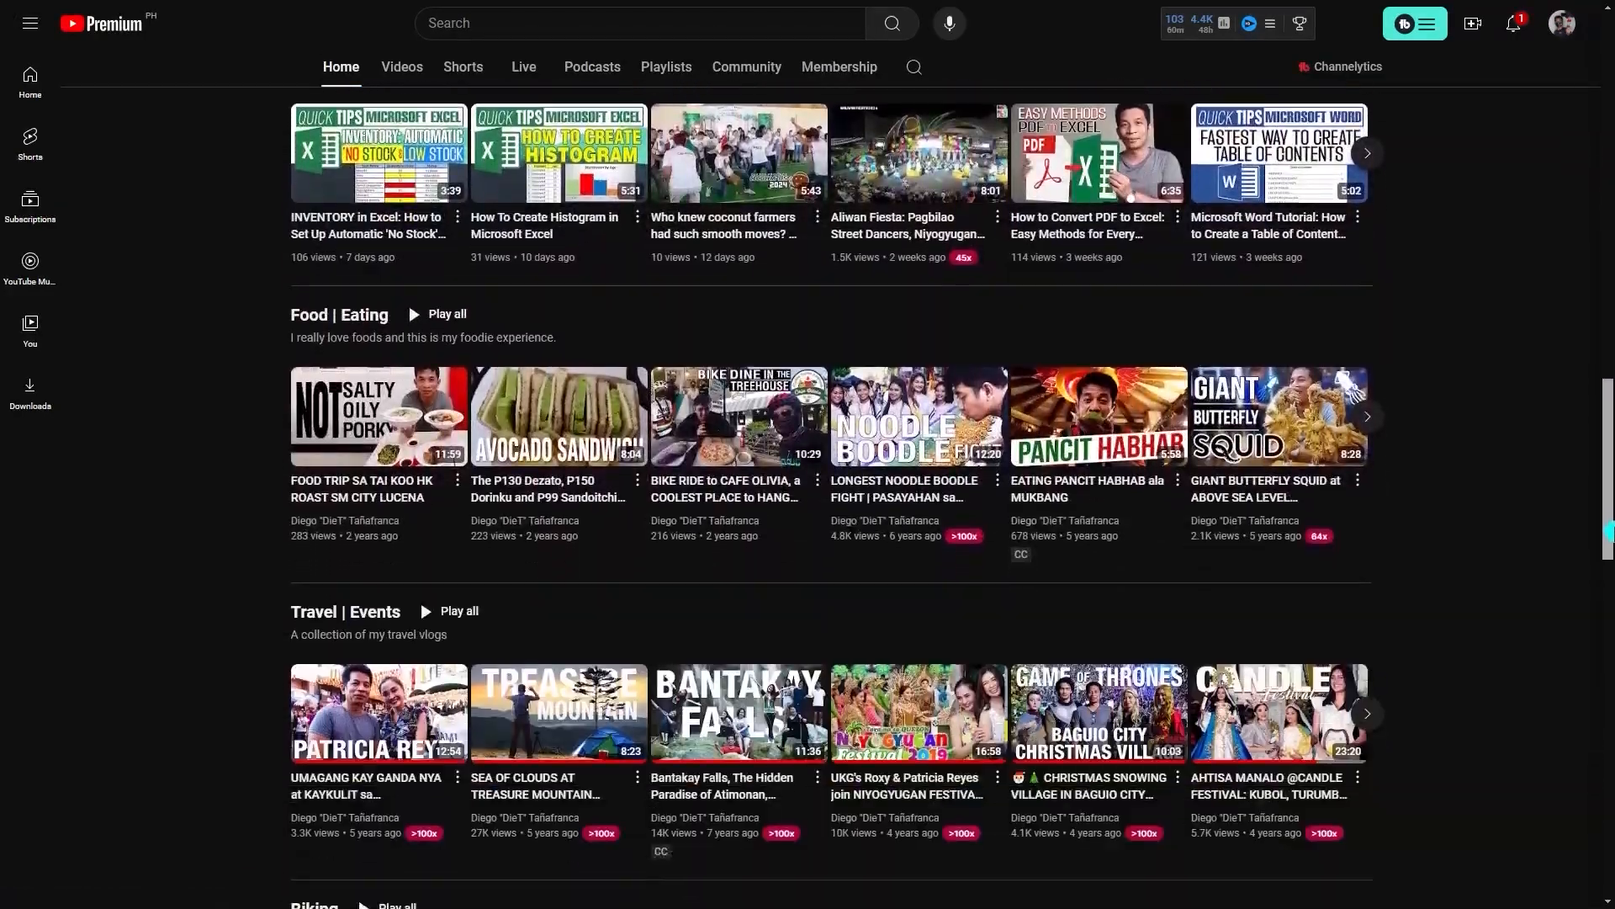
drag(1609, 530, 1609, 713)
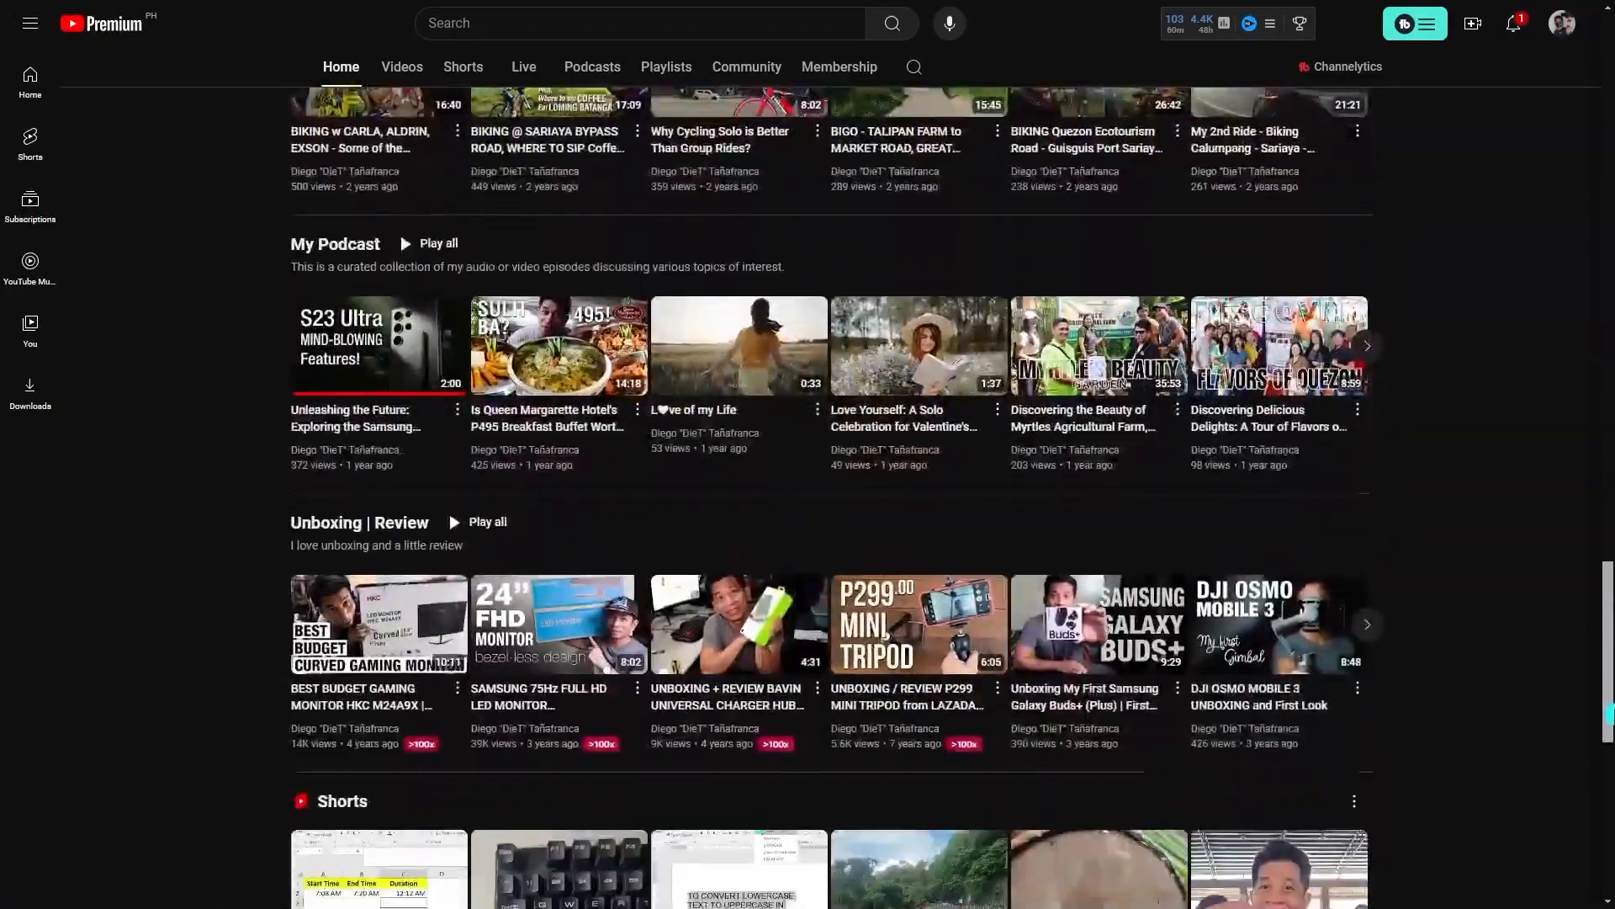